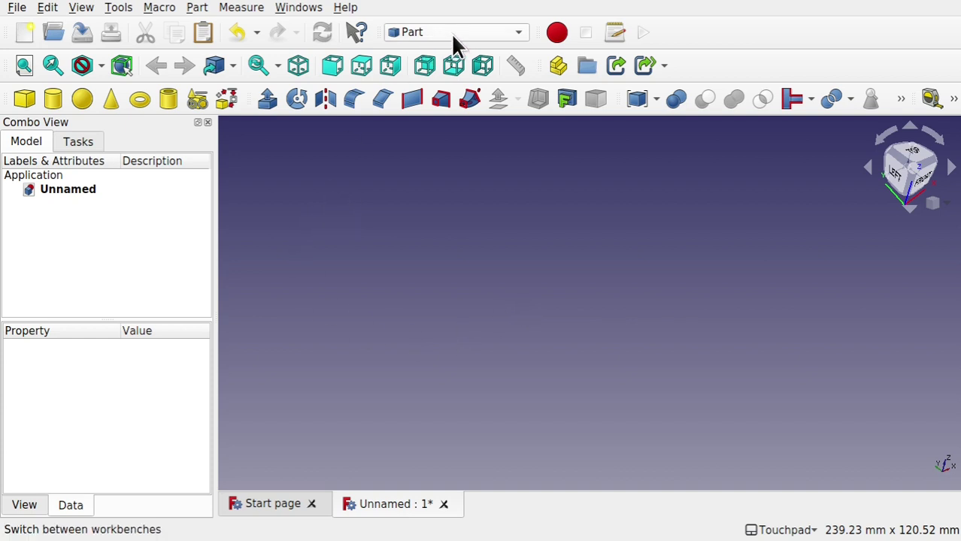
Create a tube with a 40 mm outer radius
left_click(167, 99)
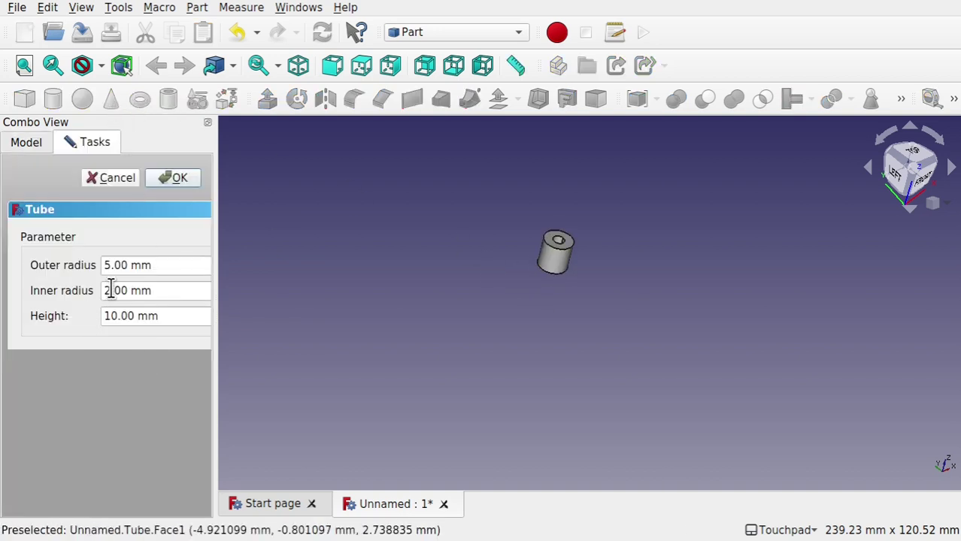
left_click_drag(128, 272, 117, 272)
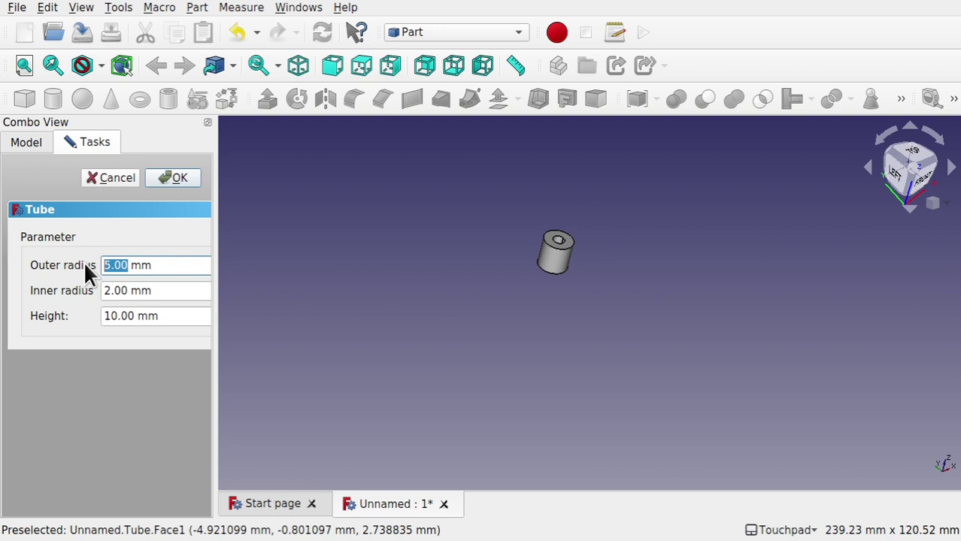
type("40")
key("Return")
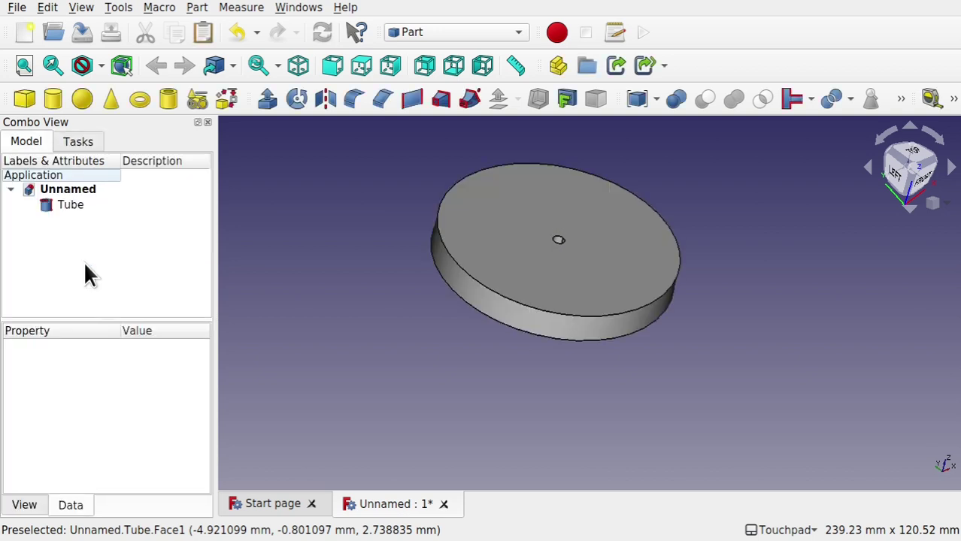
Set the tube's inner radius to 30 mm and its height to 50 mm in the Data properties
left_click(74, 203)
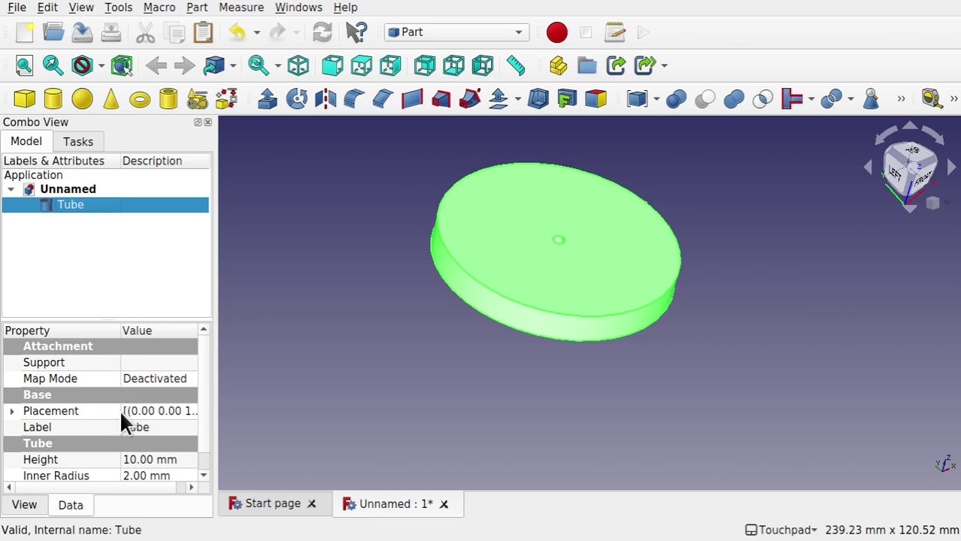
scroll(200, 398, "down", 1)
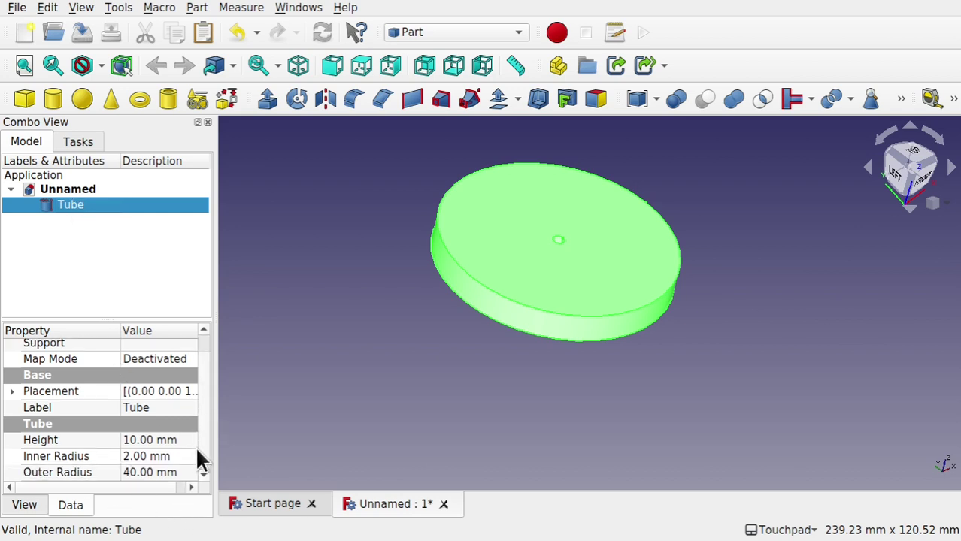
left_click(147, 456)
scroll(193, 472, "right", 1)
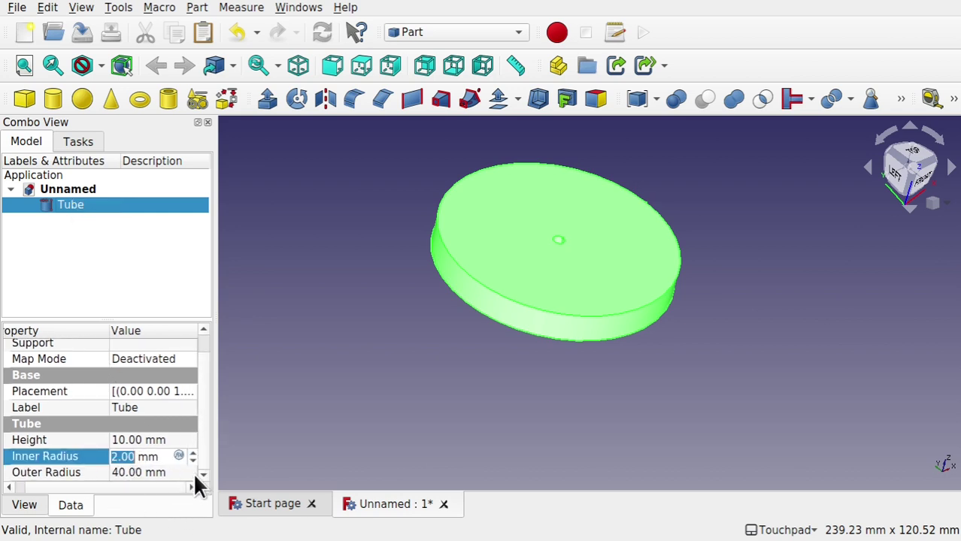
type("30")
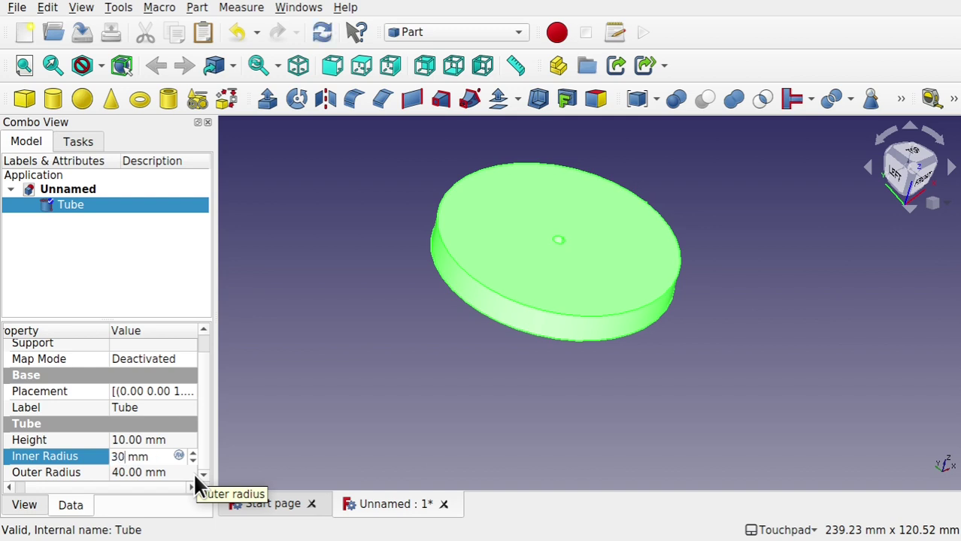
left_click(160, 441)
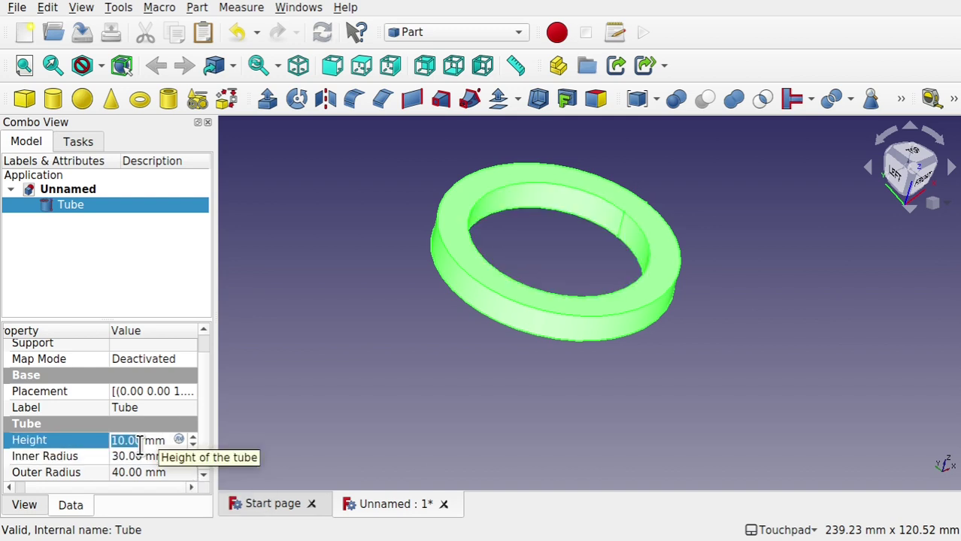
type("5")
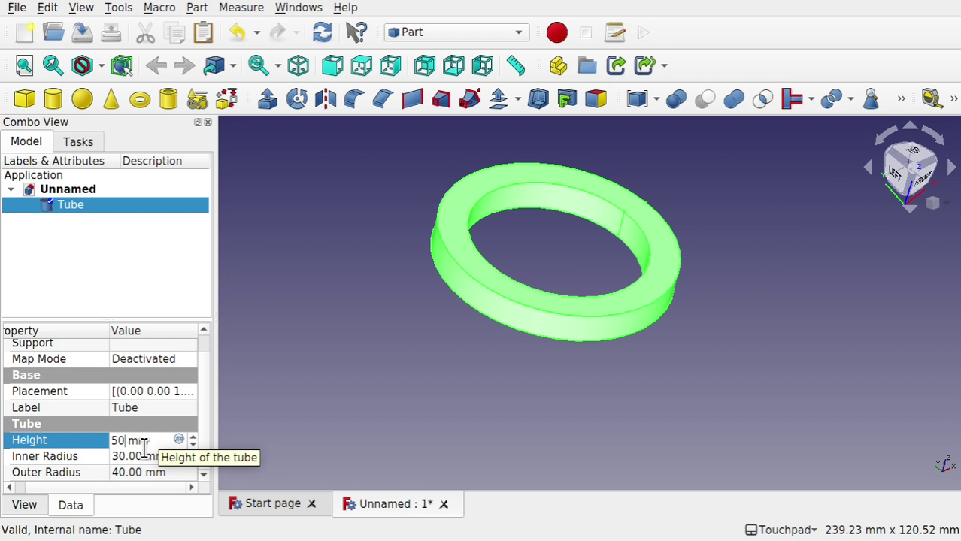
left_click(128, 457)
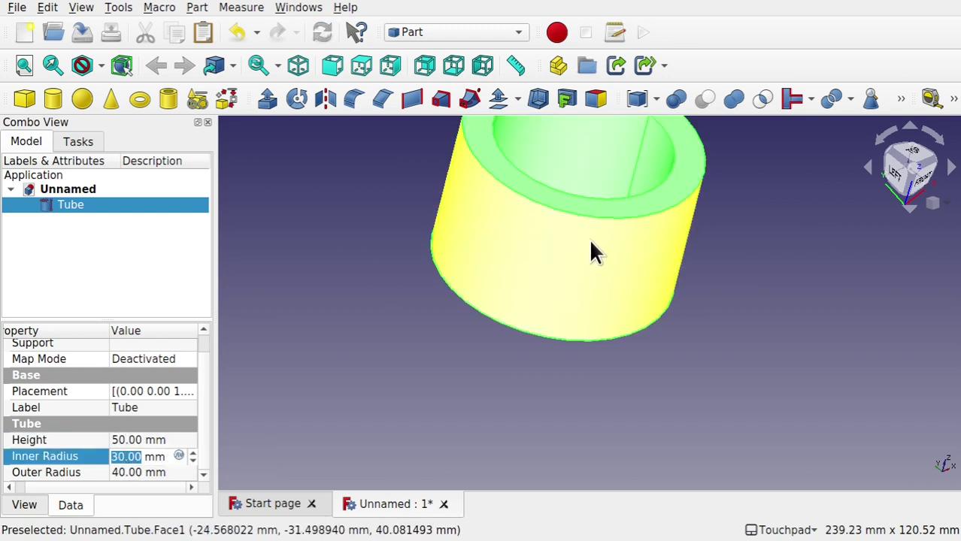
scroll(588, 246, "down", 5)
left_click_drag(589, 247, 591, 337, "alt")
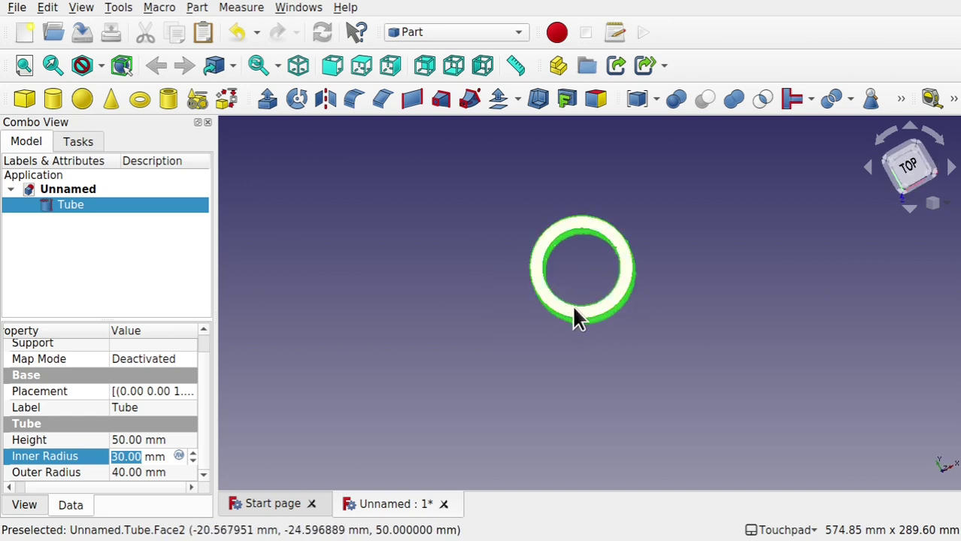
Switch to the Sketcher workbench and start a new sketch on the tube's top face
left_click(568, 316)
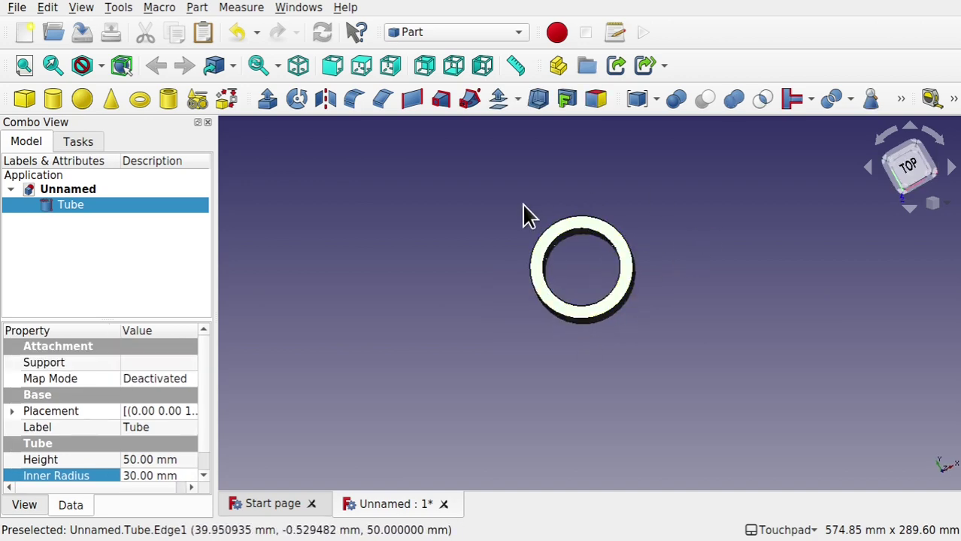
scroll(587, 235, "up", 2)
scroll(587, 235, "up", 3)
scroll(583, 236, "down", 2)
left_click_drag(584, 236, 576, 279, "alt")
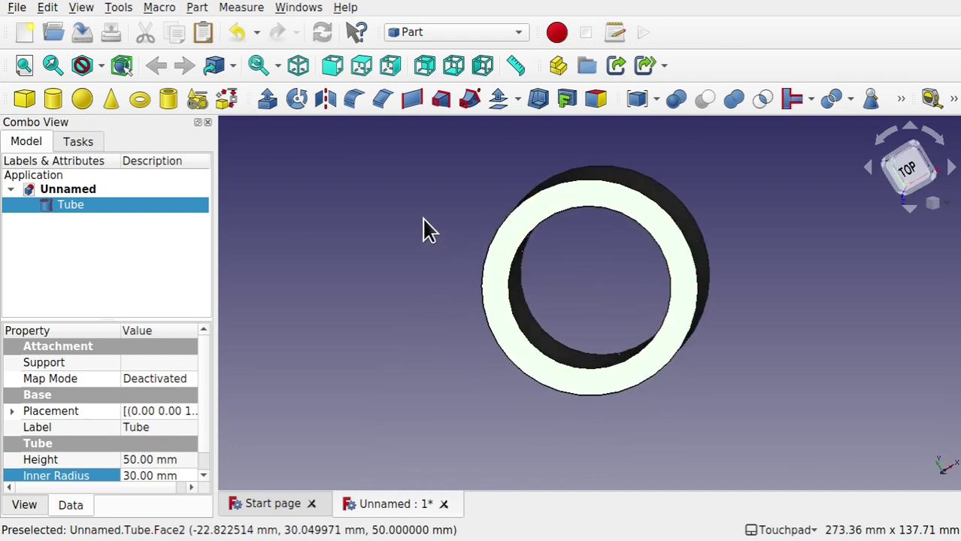
left_click(448, 32)
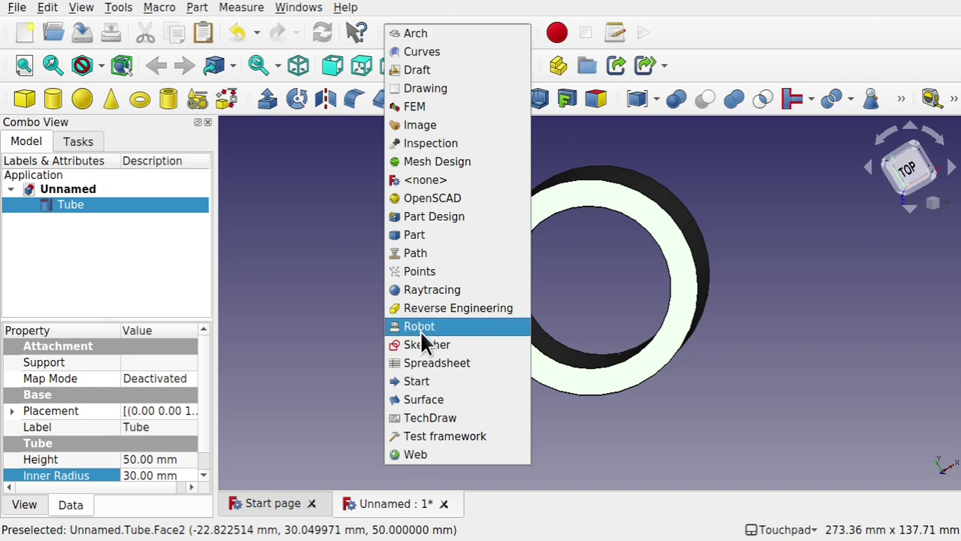
key("Escape")
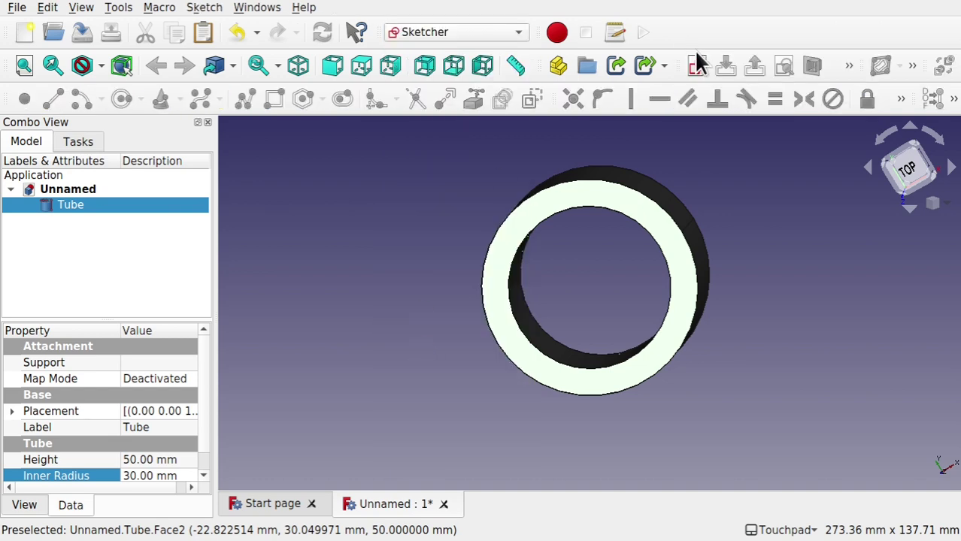
left_click(696, 66)
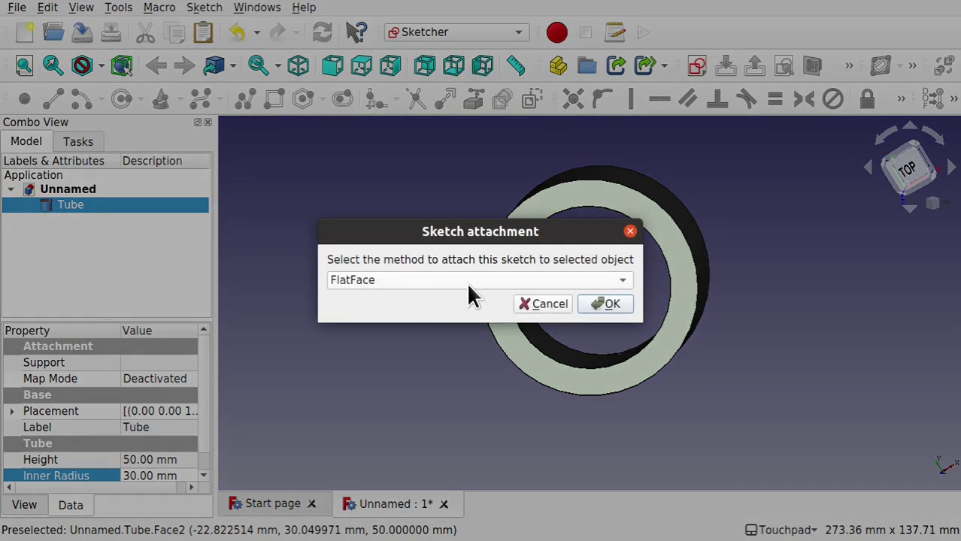
Accept FlatFace attachment and link the ring's outer and inner edges as external geometry
left_click(605, 304)
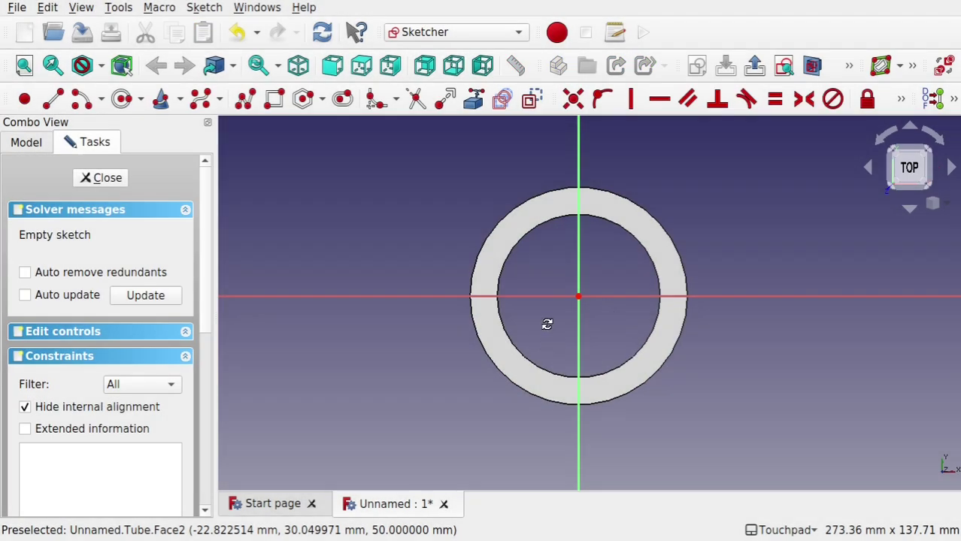
mouse_move(547, 324)
left_mouse_down("alt")
mouse_move(750, 307)
mouse_move(552, 315)
mouse_move(535, 338)
left_mouse_up("alt")
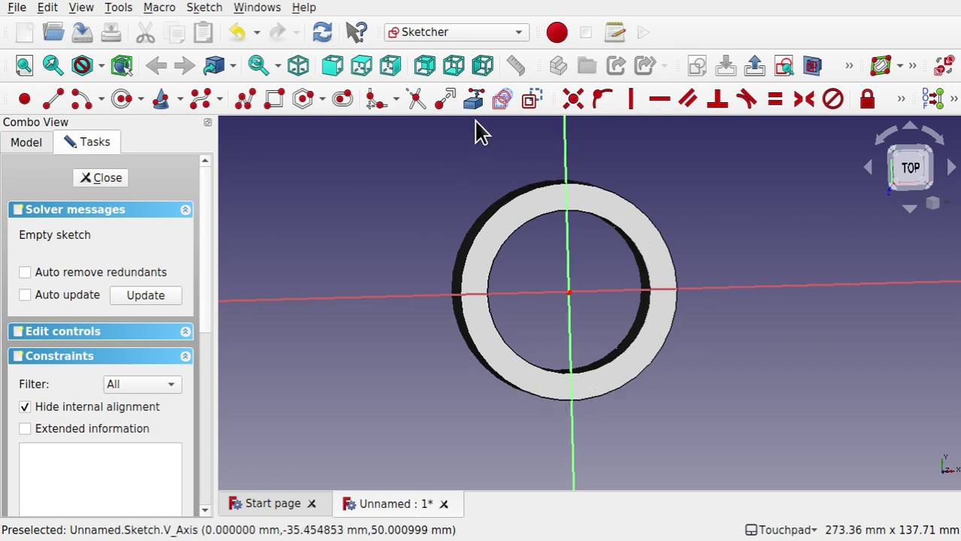
left_click(475, 100)
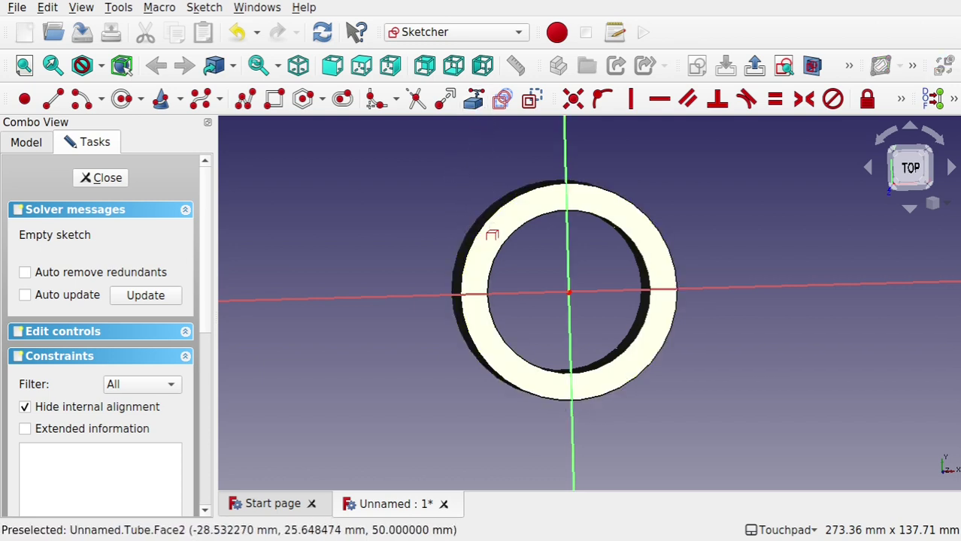
left_click(485, 219)
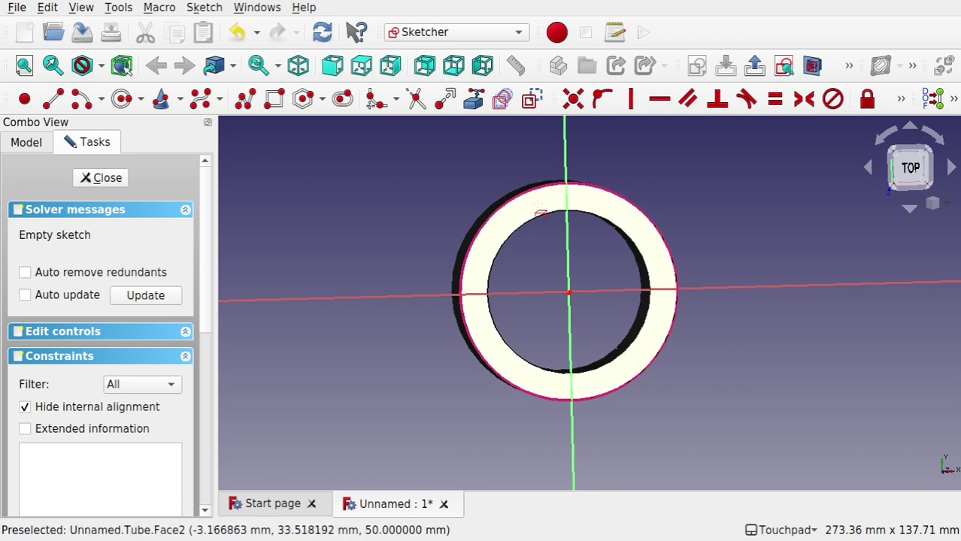
left_click(509, 241)
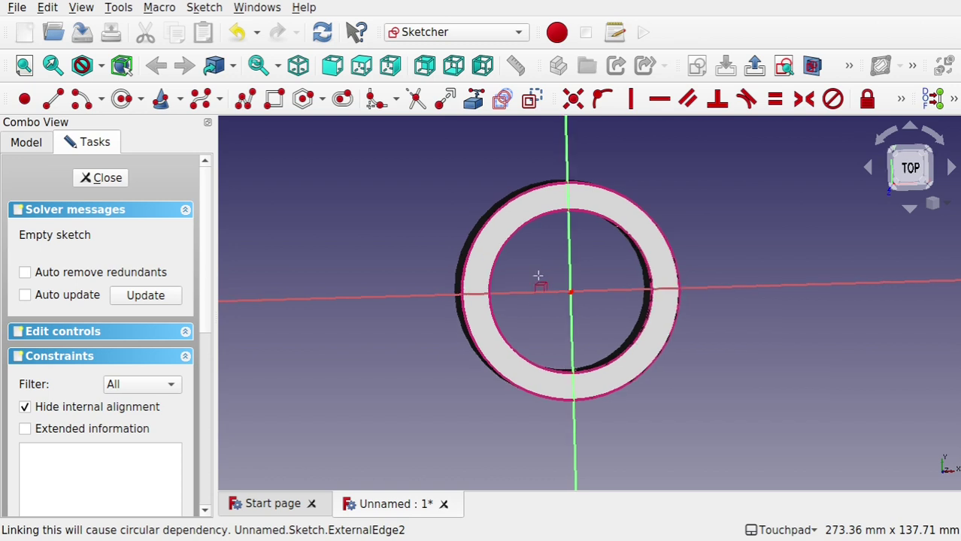
scroll(534, 274, "up", 1)
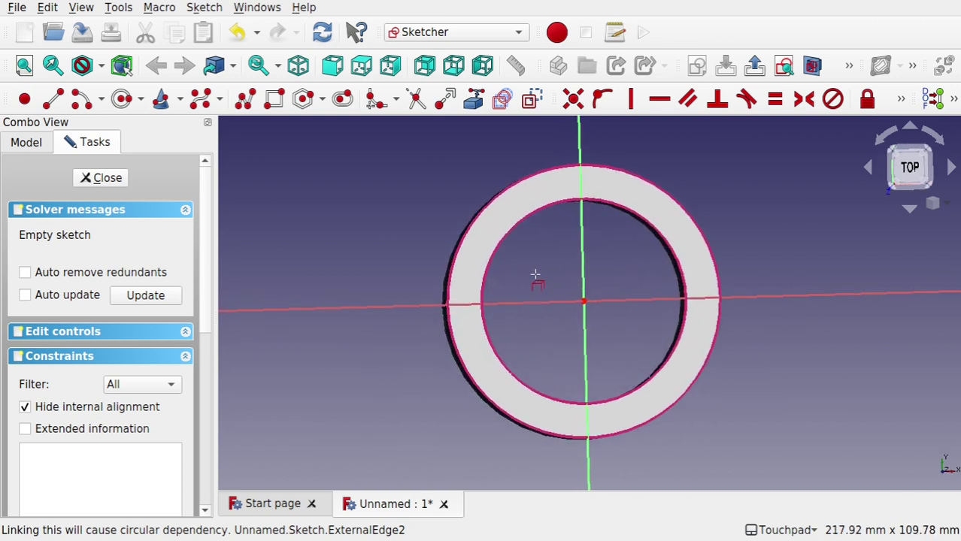
Draw a small circle centred on the vertical axis at the top of the ring
left_click(122, 99)
left_click(581, 179)
left_click(591, 184)
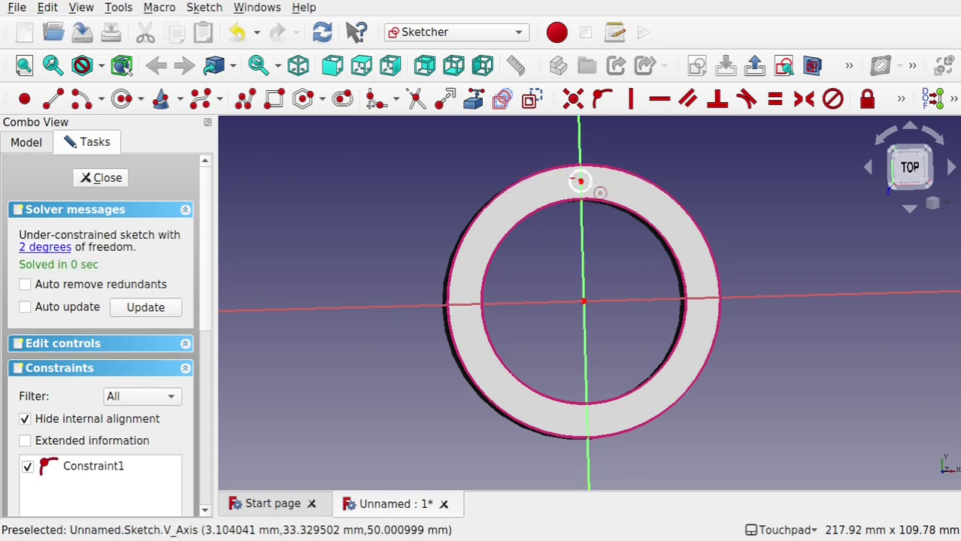
scroll(593, 188, "up", 5)
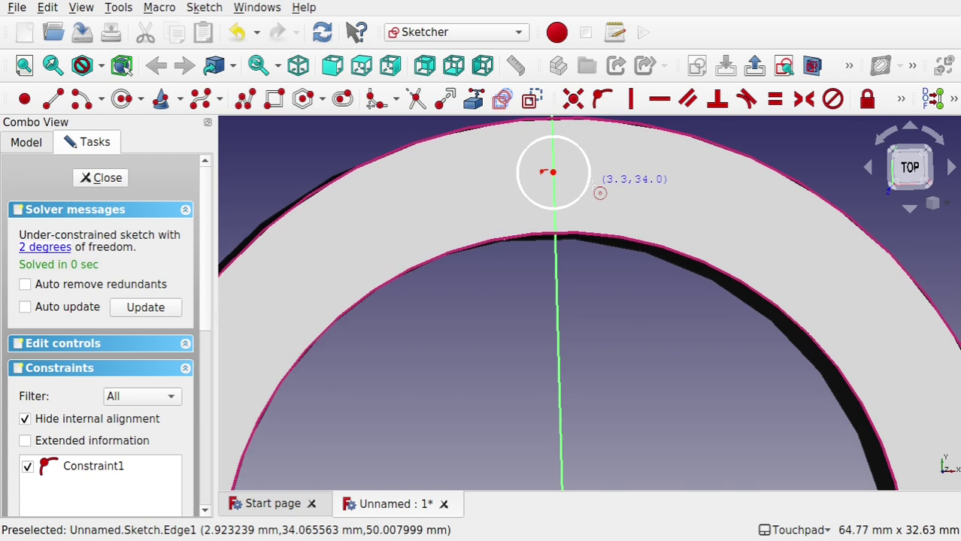
key("Escape")
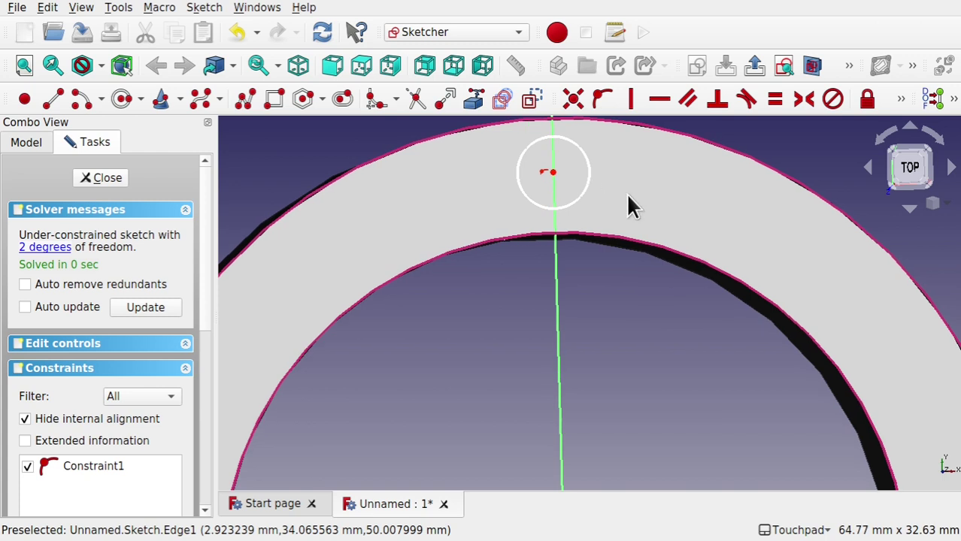
Make the top circle tangent to both the inner and outer tube edges
left_click(563, 210)
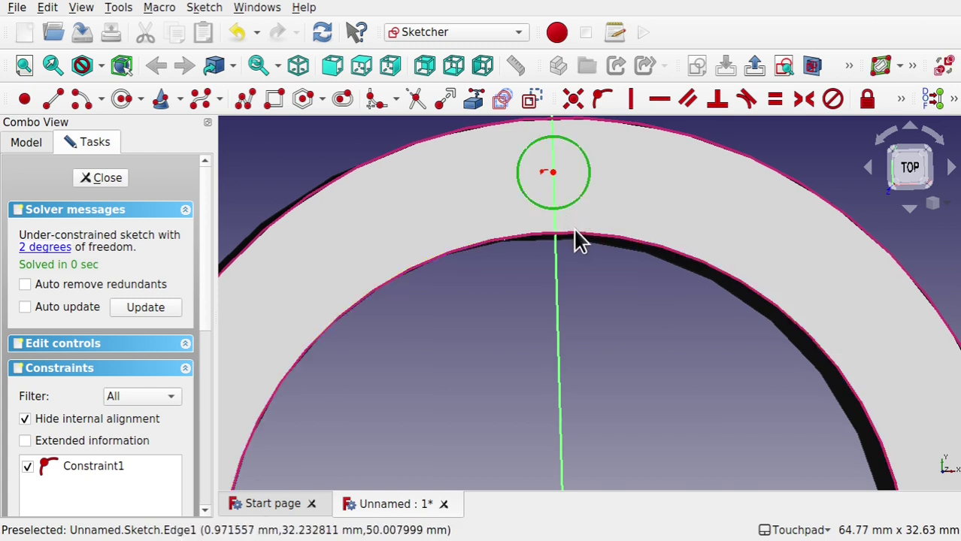
left_click(575, 237)
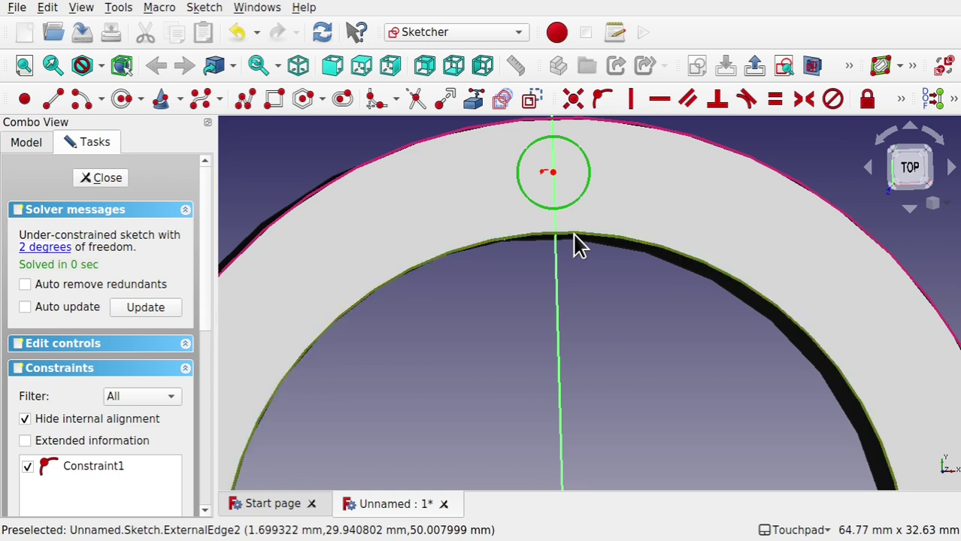
left_click(746, 108)
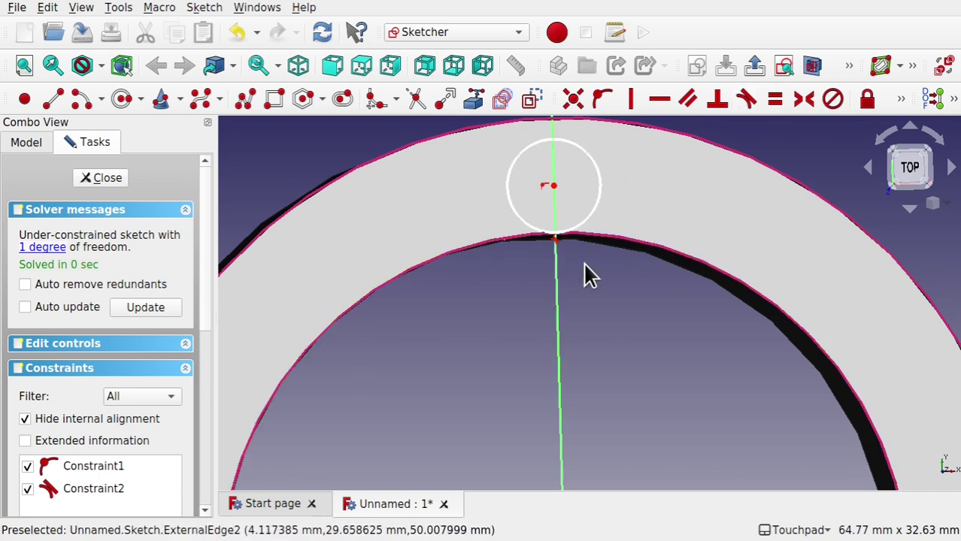
scroll(551, 197, "up", 3)
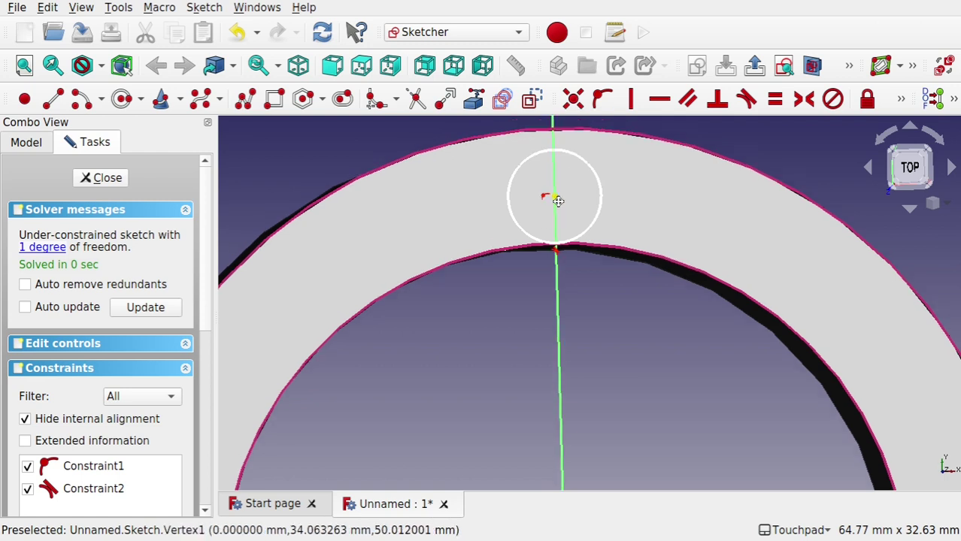
left_click(561, 195)
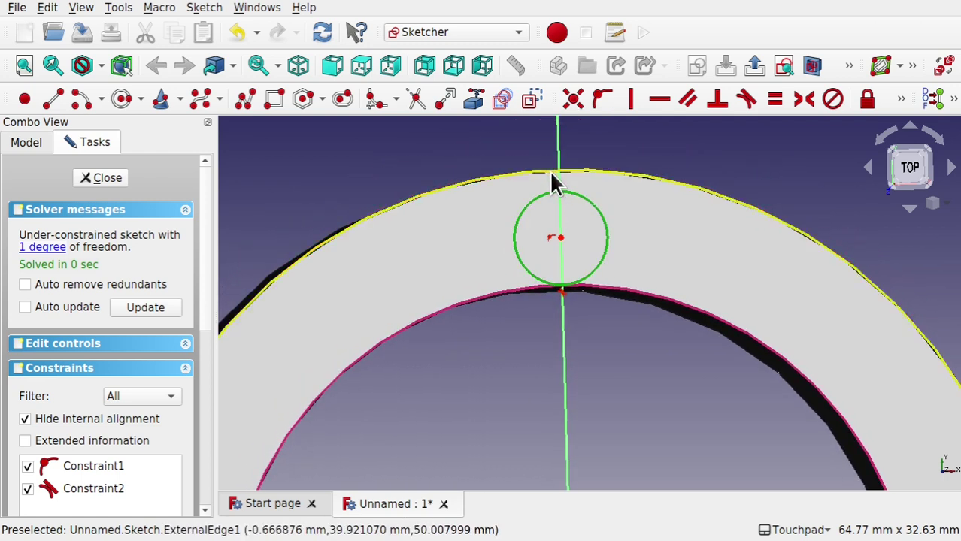
left_click(551, 175)
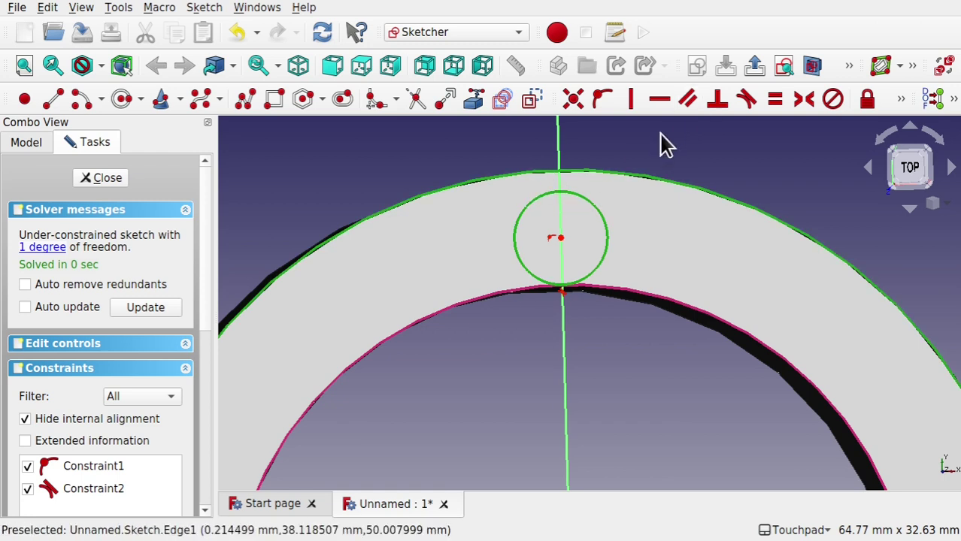
left_click(747, 99)
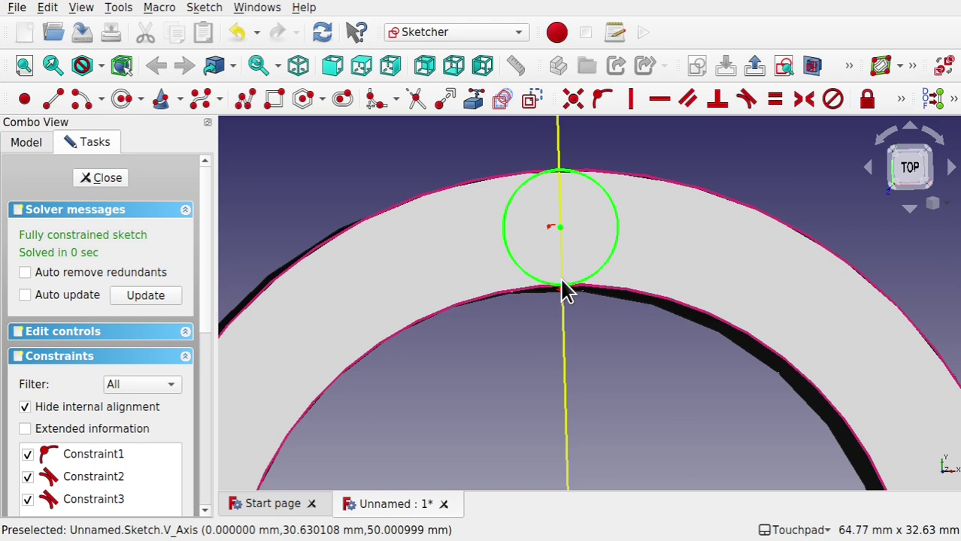
mouse_move(566, 206)
middle_mouse_down()
mouse_move(643, 226)
mouse_move(575, 202)
mouse_move(604, 208)
middle_mouse_up()
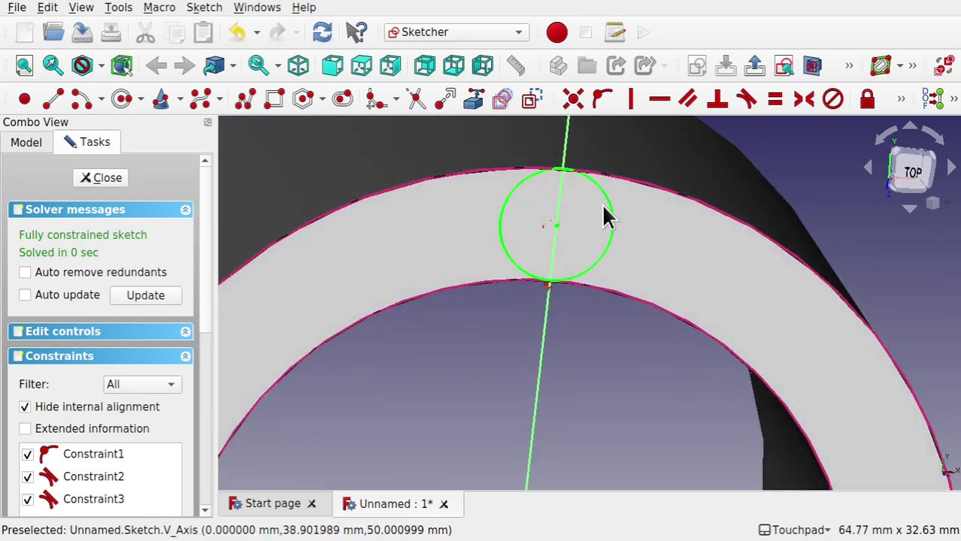
scroll(604, 207, "down", 5)
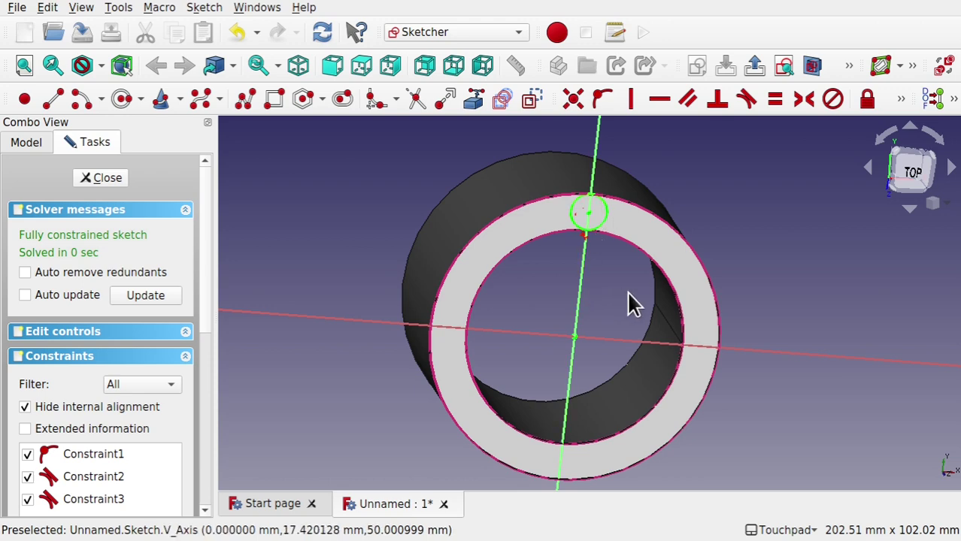
Draw two small circles on the lower-left and lower-right parts of the ring
mouse_move(635, 303)
middle_mouse_down()
mouse_move(598, 266)
mouse_move(601, 274)
middle_mouse_up()
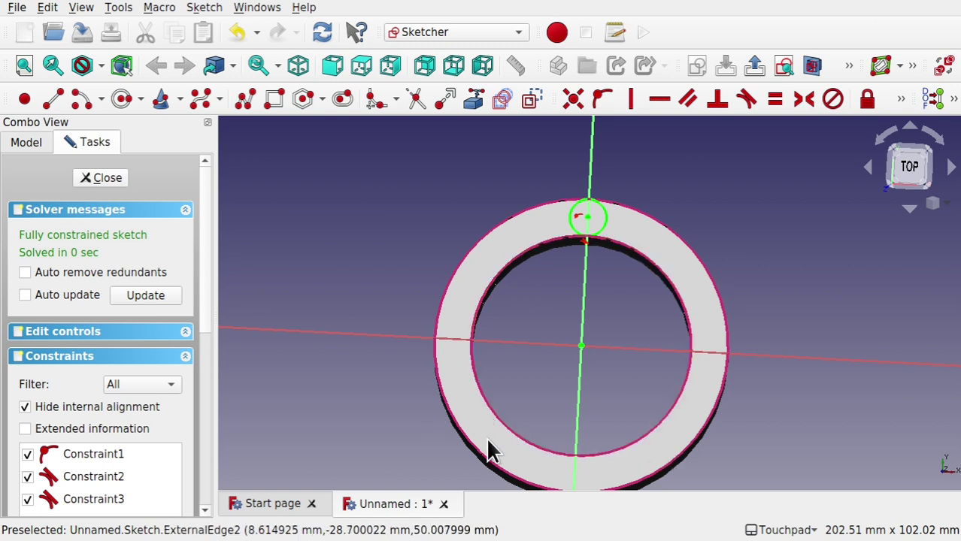
scroll(492, 442, "up", 3)
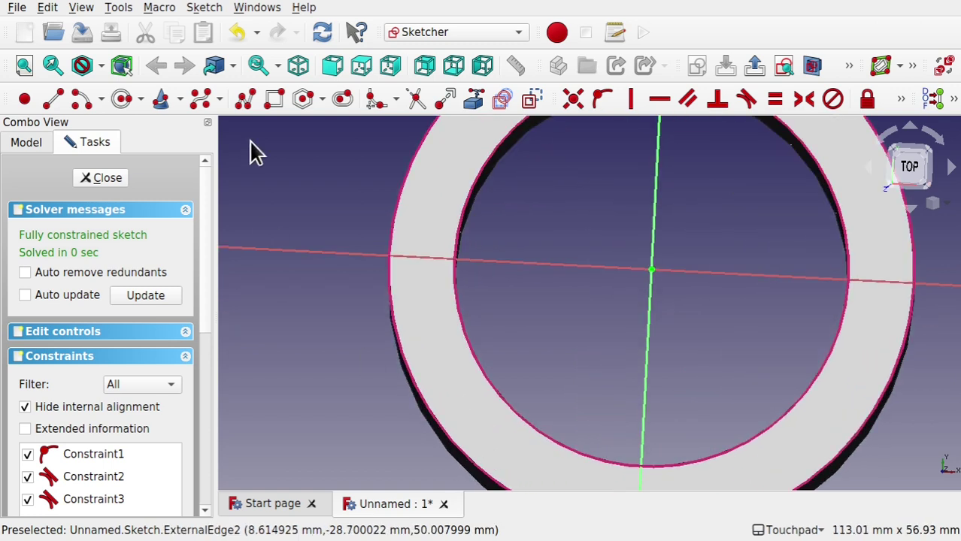
left_click(121, 99)
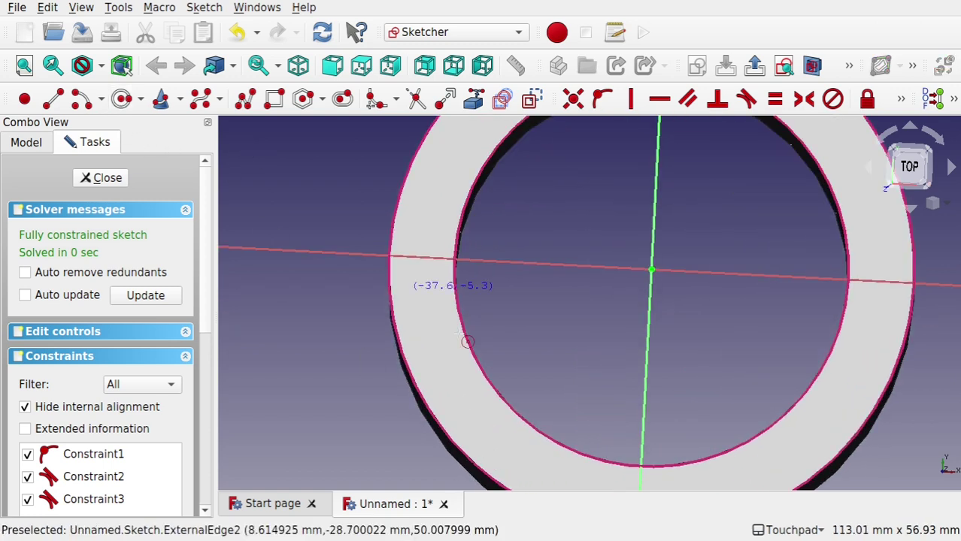
left_click(487, 426)
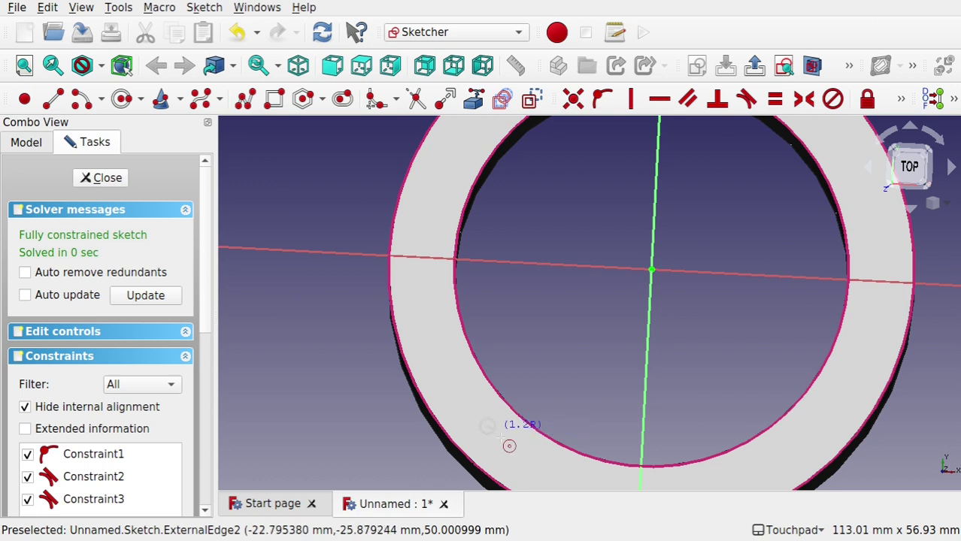
left_click(507, 453)
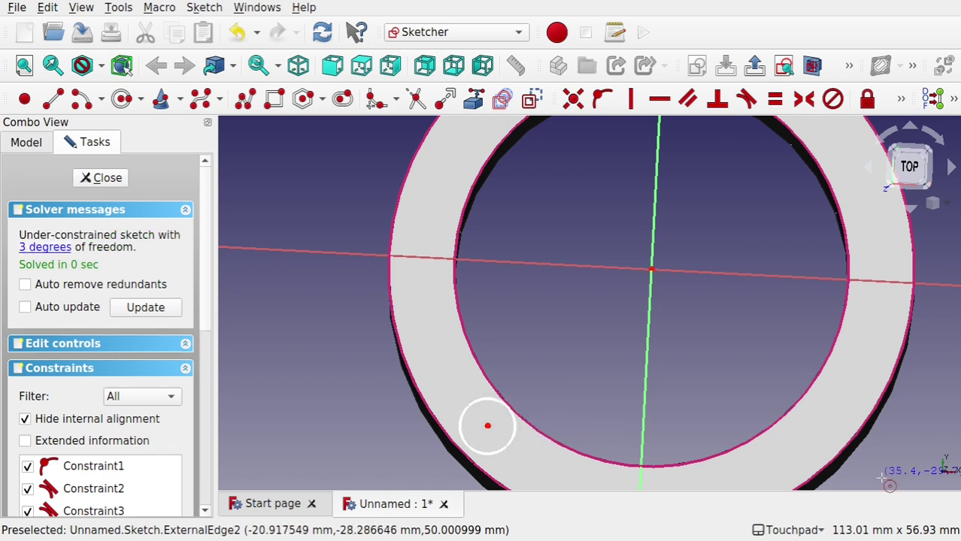
left_click(846, 447)
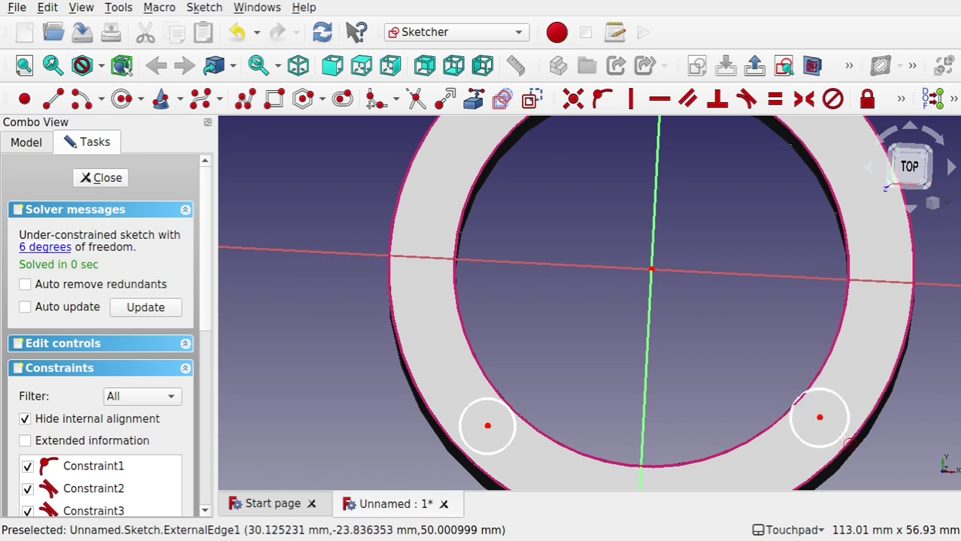
Make the lower-left circle tangent to the outer and inner tube edges
left_click(481, 453)
left_click(472, 468)
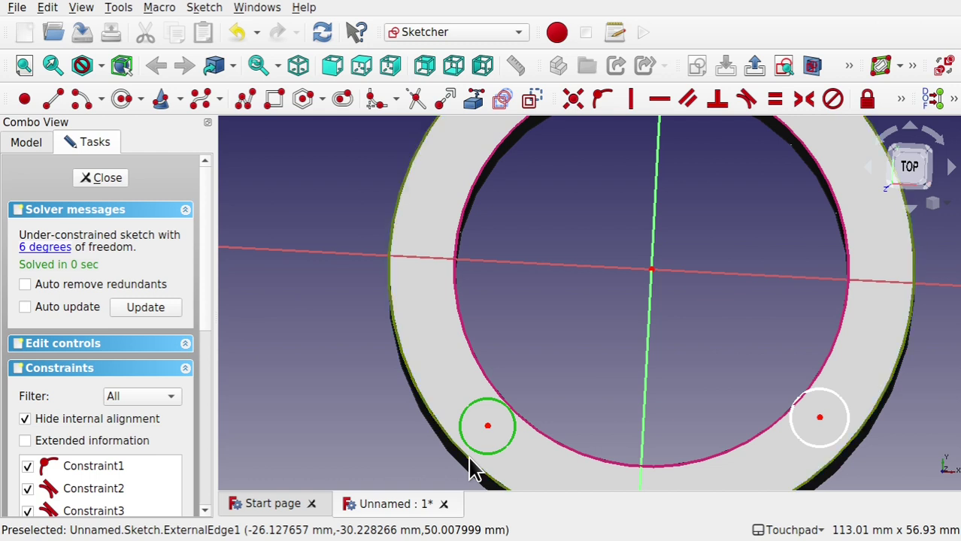
left_click(747, 98)
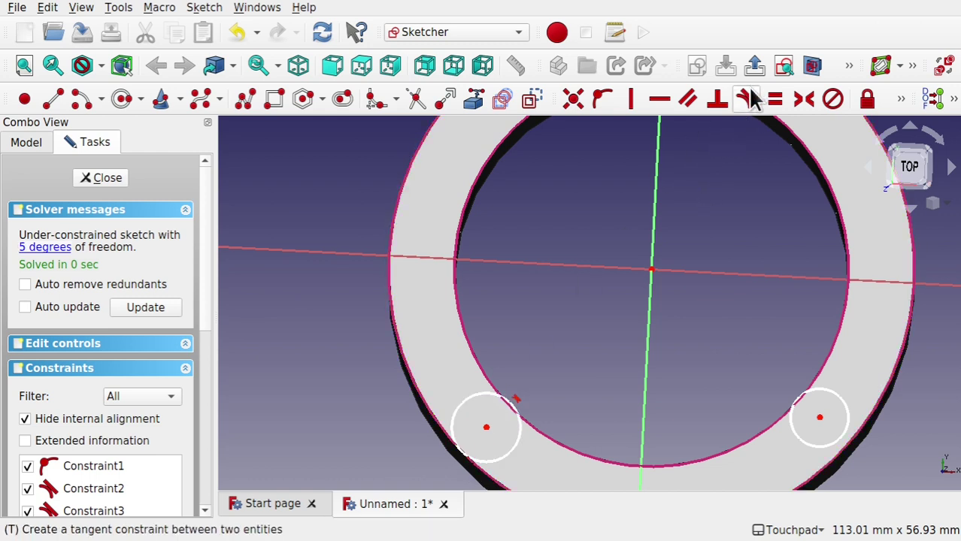
left_click(489, 392)
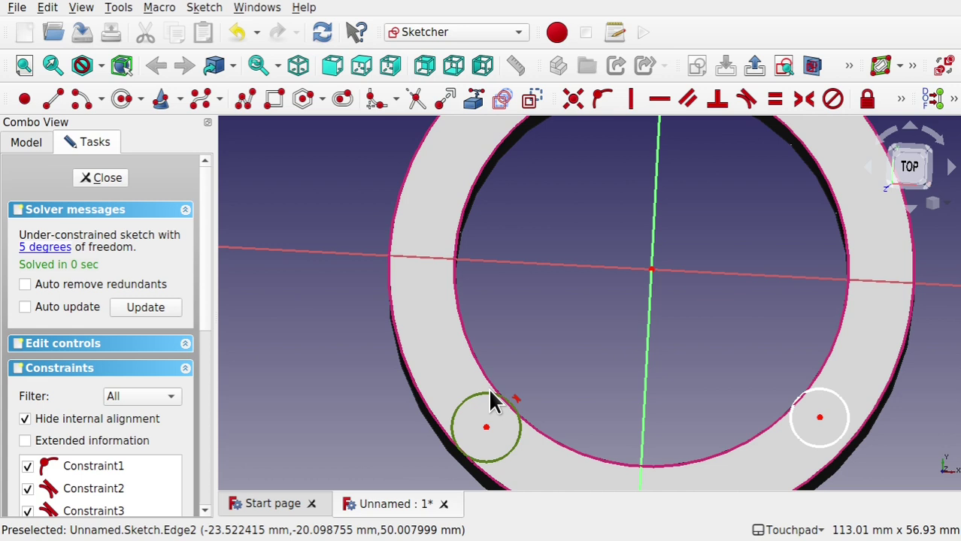
left_click(475, 356)
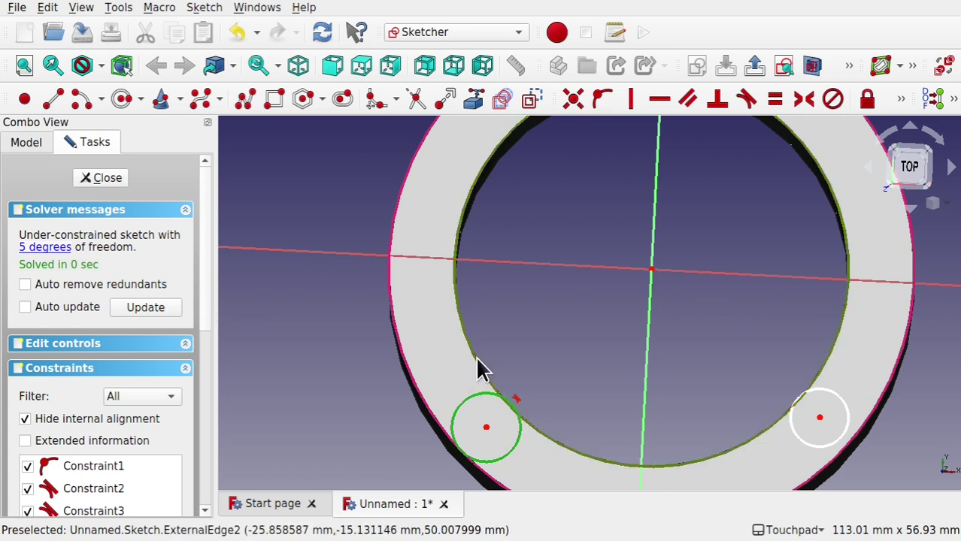
left_click(747, 102)
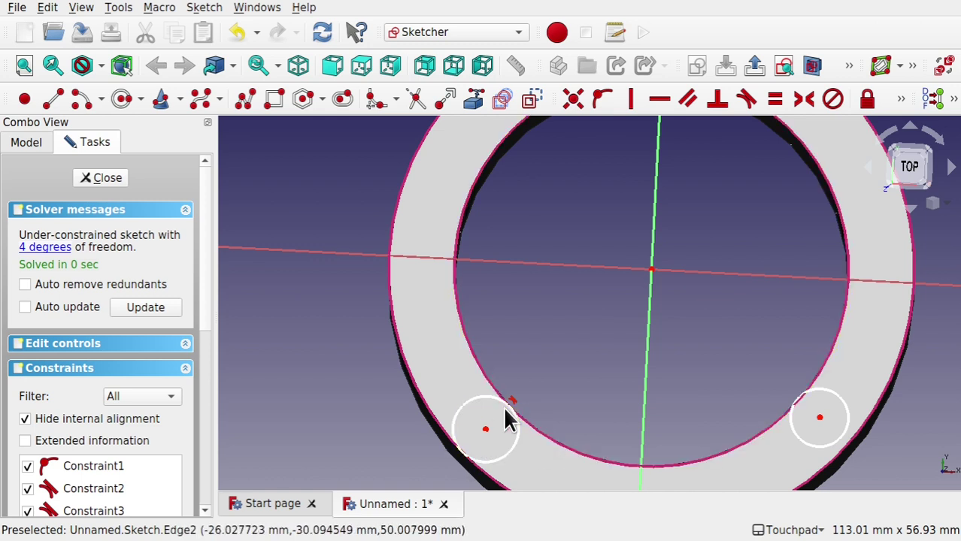
Make the lower-right circle tangent to both edges and level the two lower centres horizontally
left_click(840, 436)
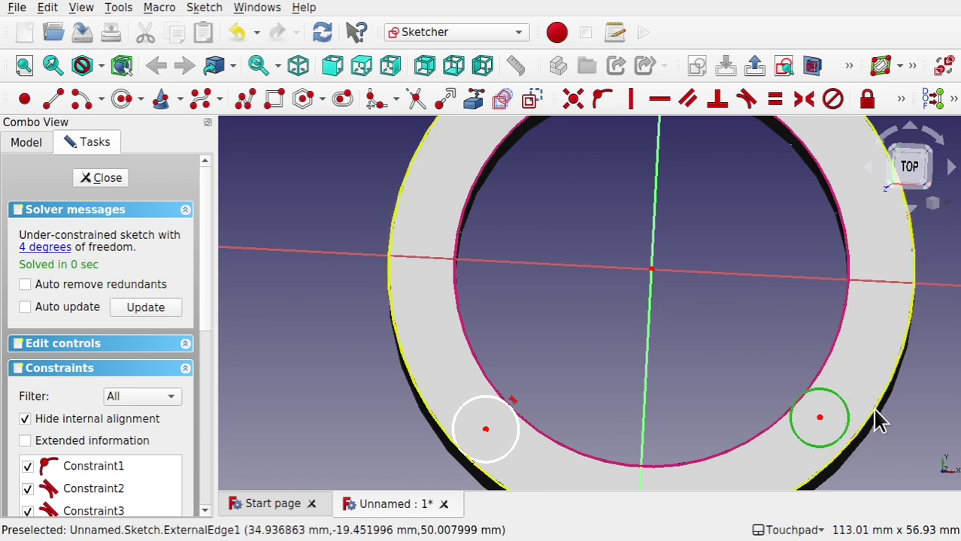
left_click(874, 410)
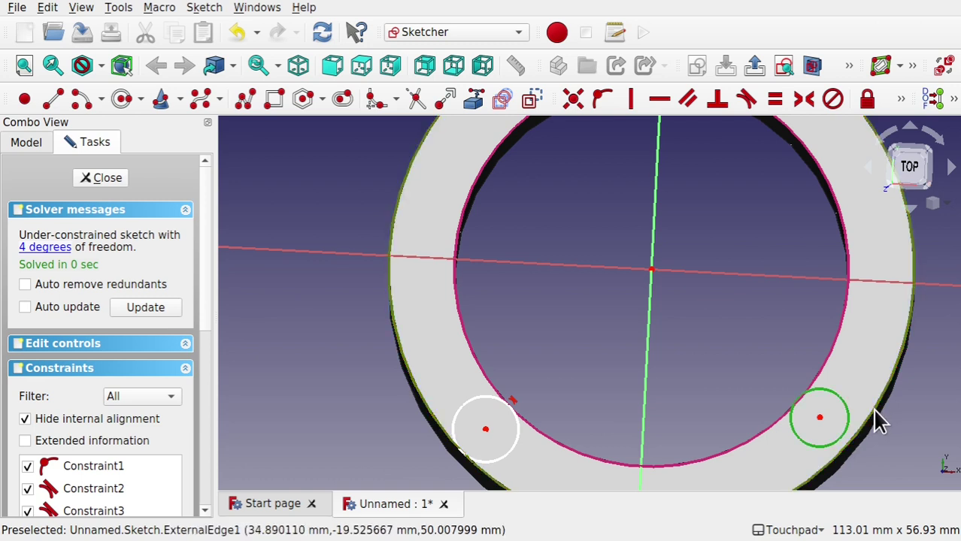
left_click(748, 106)
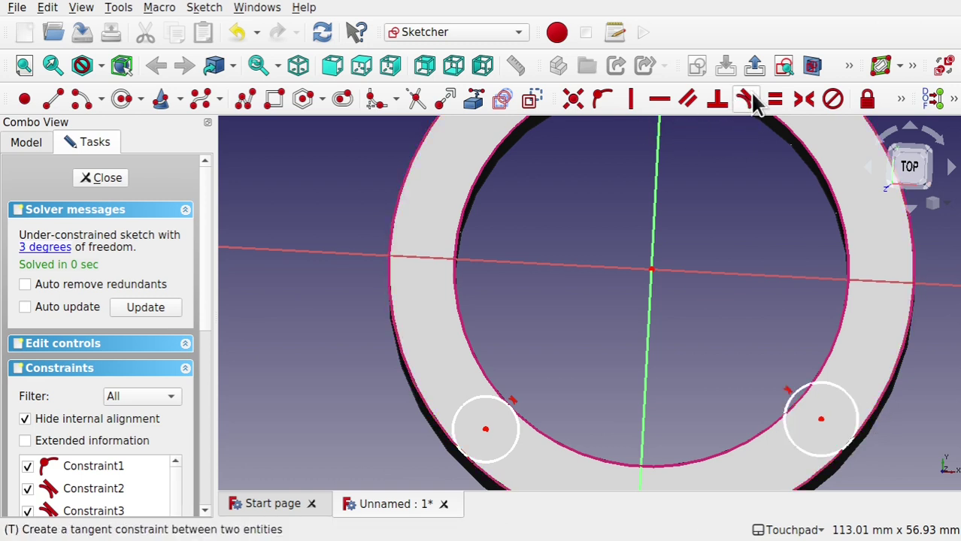
left_click(785, 400)
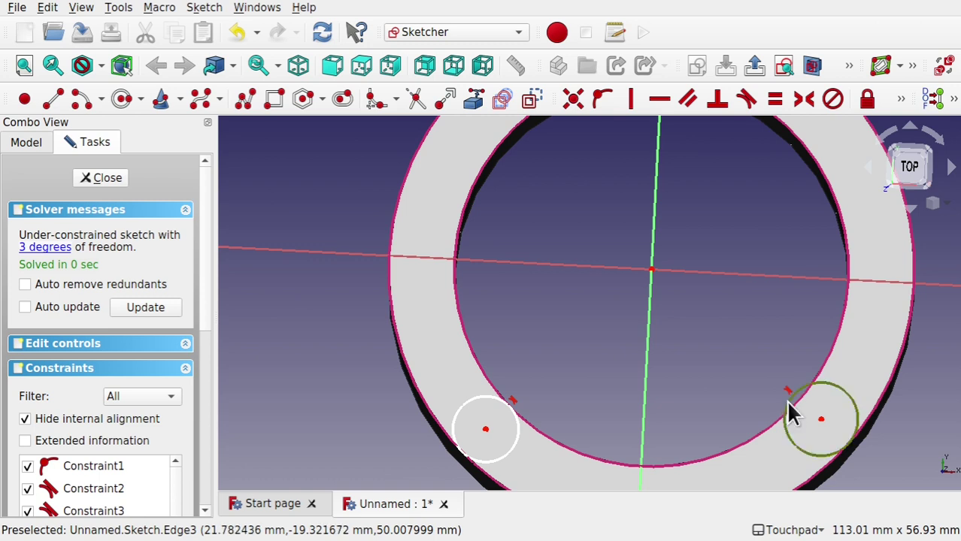
left_click(829, 359)
left_click(746, 100)
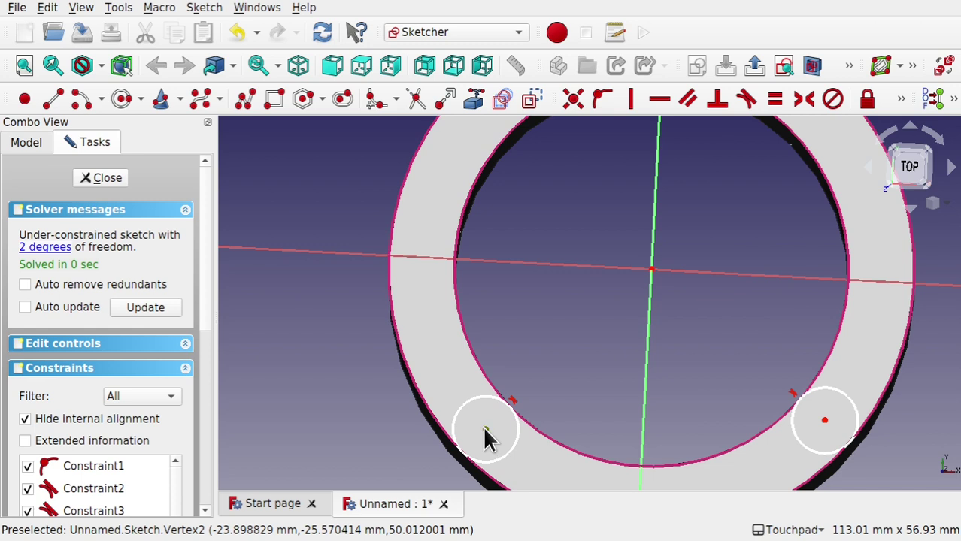
left_click(485, 428)
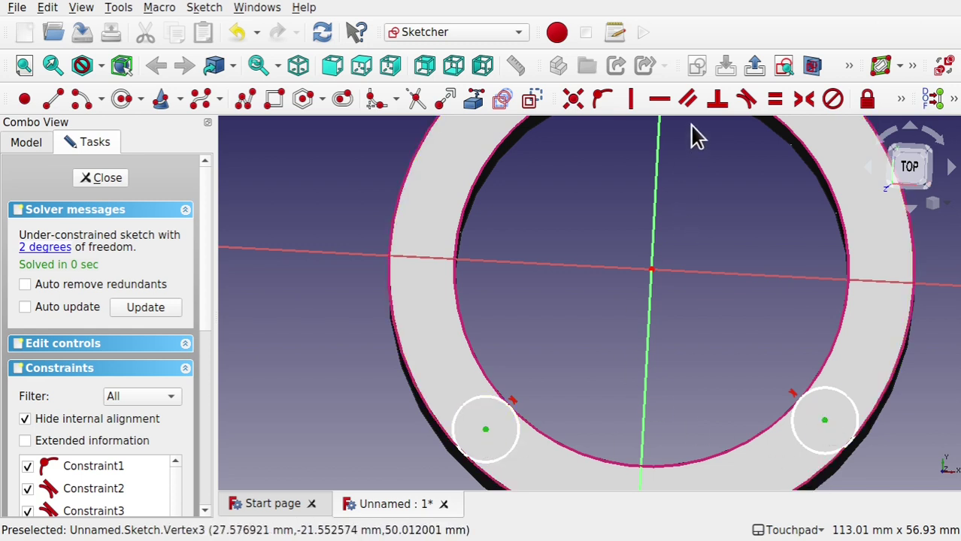
left_click(655, 105)
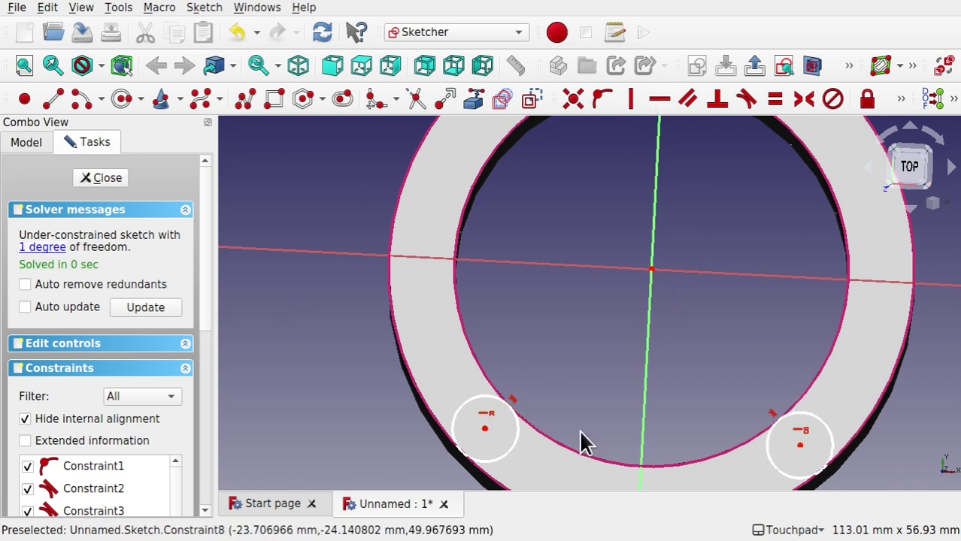
Drag the left circle's centre up the ring until the three circles look evenly spaced
mouse_move(485, 430)
left_mouse_down()
mouse_move(435, 352)
mouse_move(504, 447)
mouse_move(436, 343)
mouse_move(545, 443)
mouse_move(431, 346)
mouse_move(468, 382)
mouse_move(491, 388)
left_mouse_up()
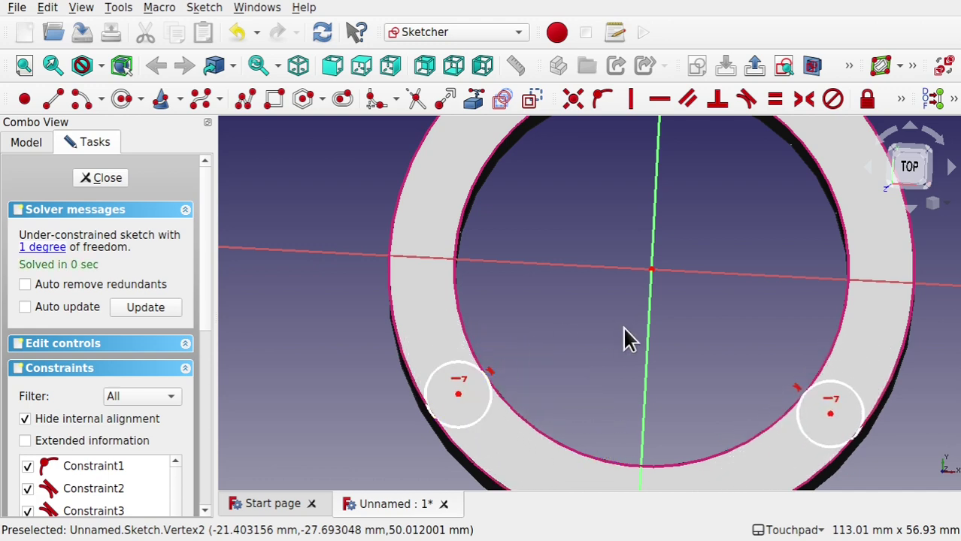
scroll(610, 313, "down", 5)
scroll(611, 314, "up", 2)
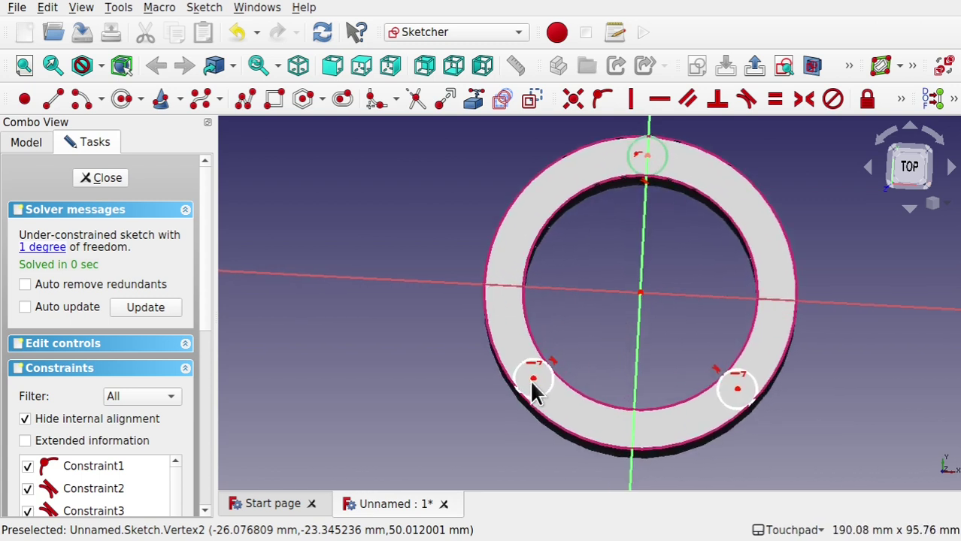
mouse_move(535, 382)
left_mouse_down()
mouse_move(547, 394)
mouse_move(501, 335)
mouse_move(525, 381)
mouse_move(517, 367)
mouse_move(572, 408)
mouse_move(527, 366)
left_mouse_up()
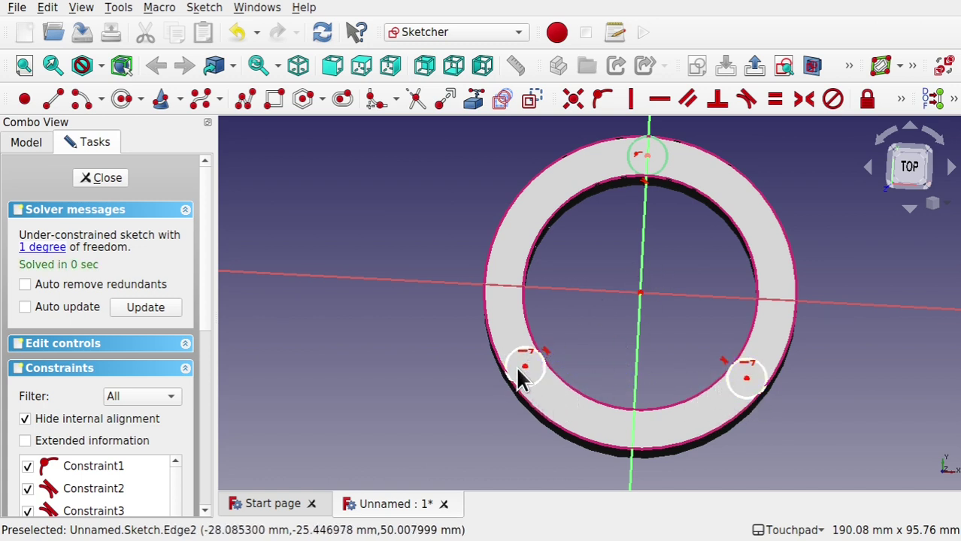
left_click_drag(523, 367, 524, 370)
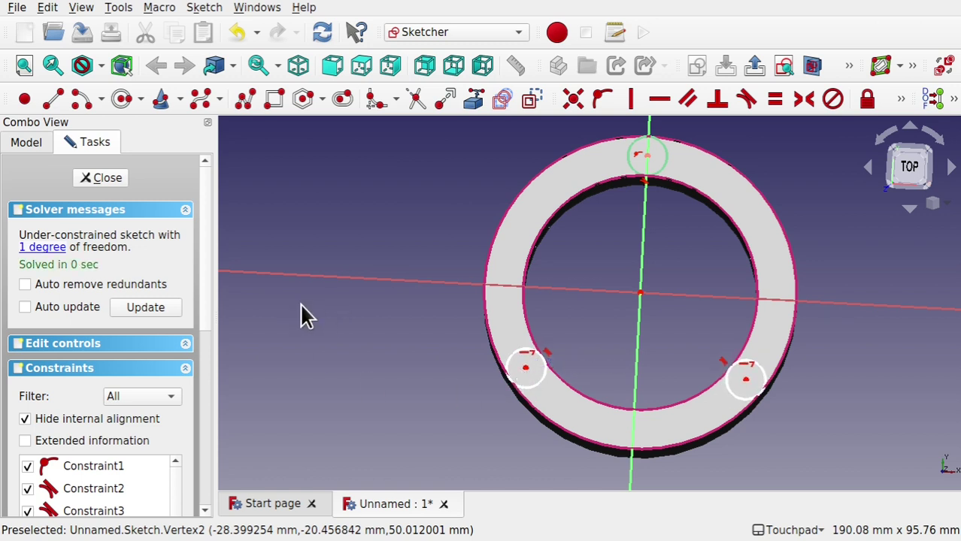
Close the sketch and switch to the Part workbench
left_click(104, 178)
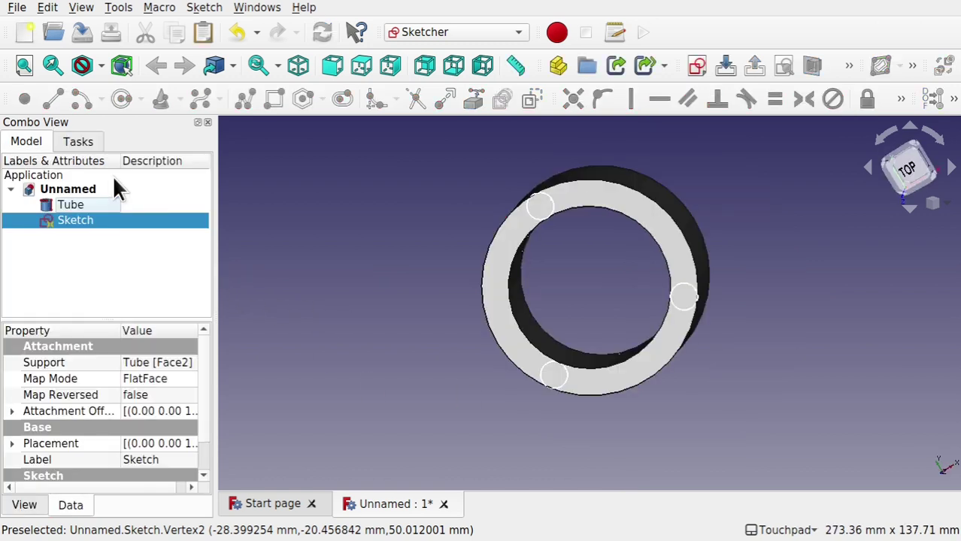
left_click(446, 32)
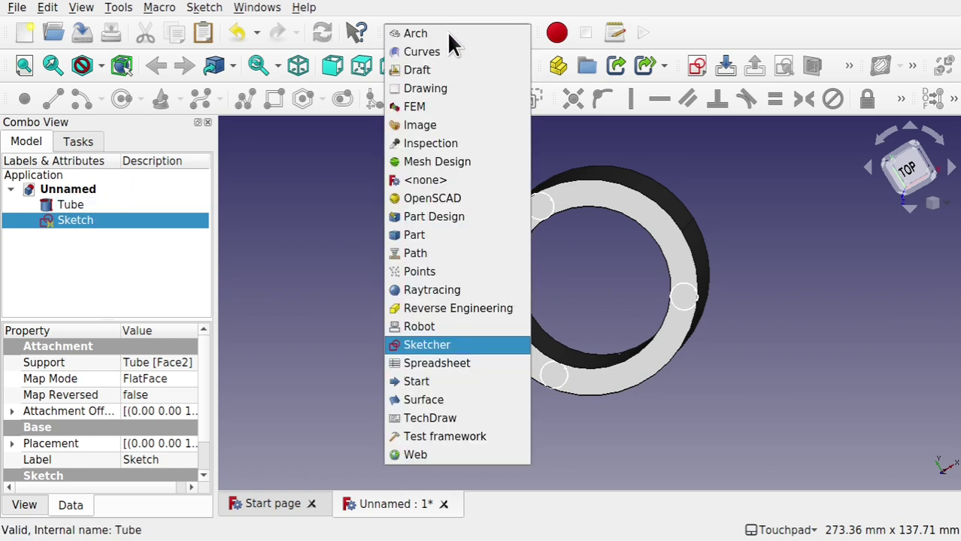
left_click(416, 236)
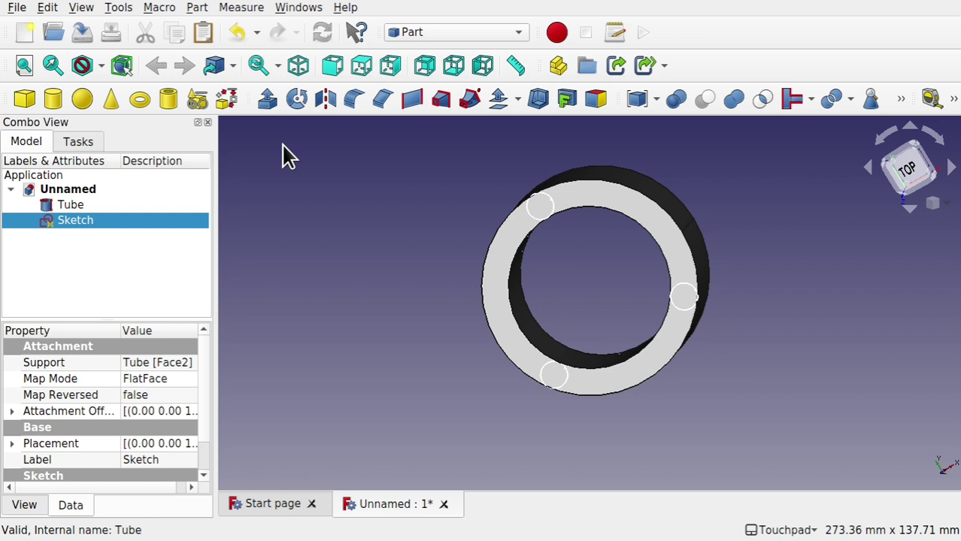
Extrude the three-circle sketch, adjusting the extrusion length before confirming
left_click(273, 105)
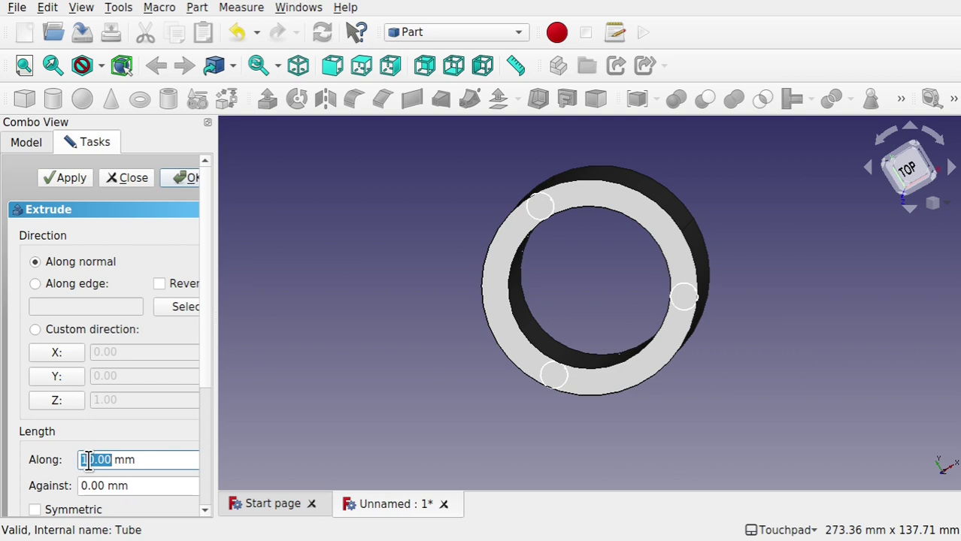
scroll(88, 460, "up", 1)
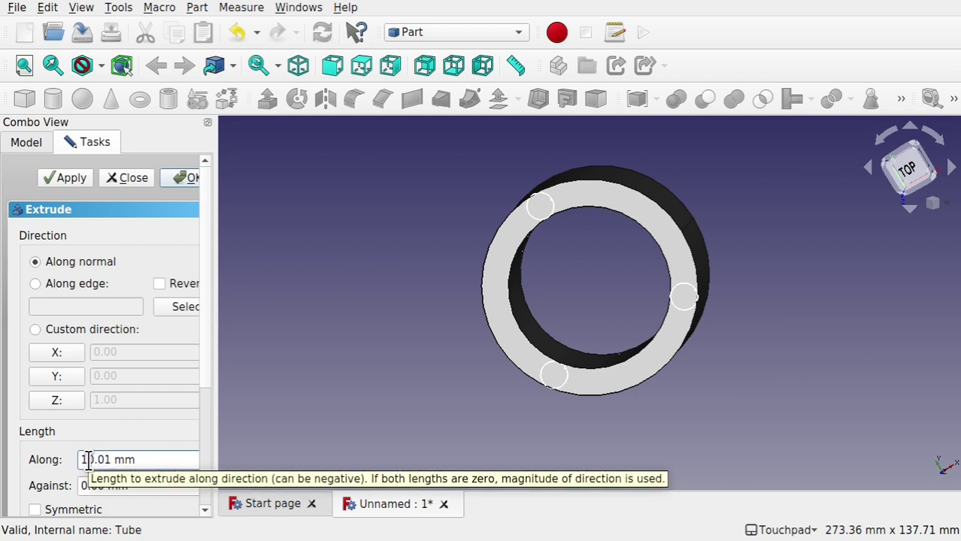
left_click(88, 460)
key("BackSpace")
type("0")
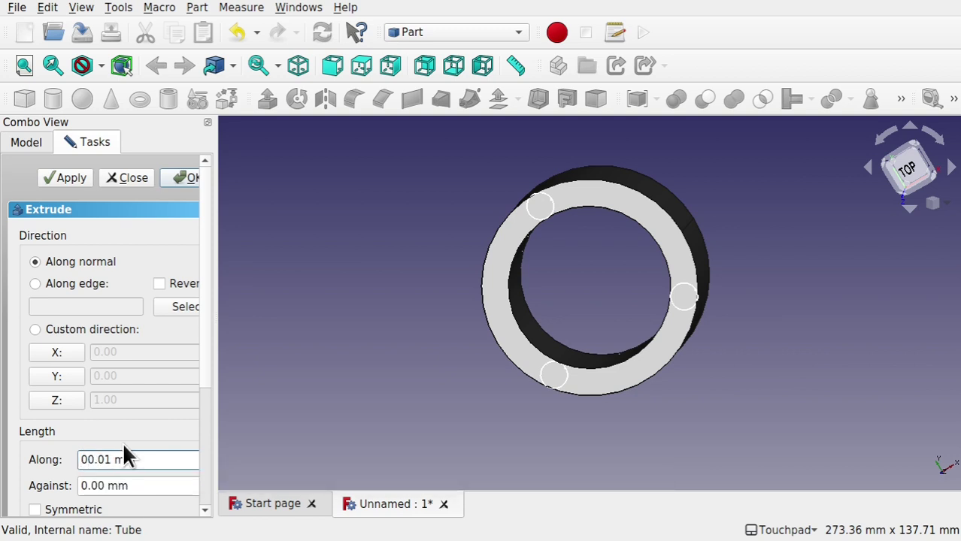
key("Return")
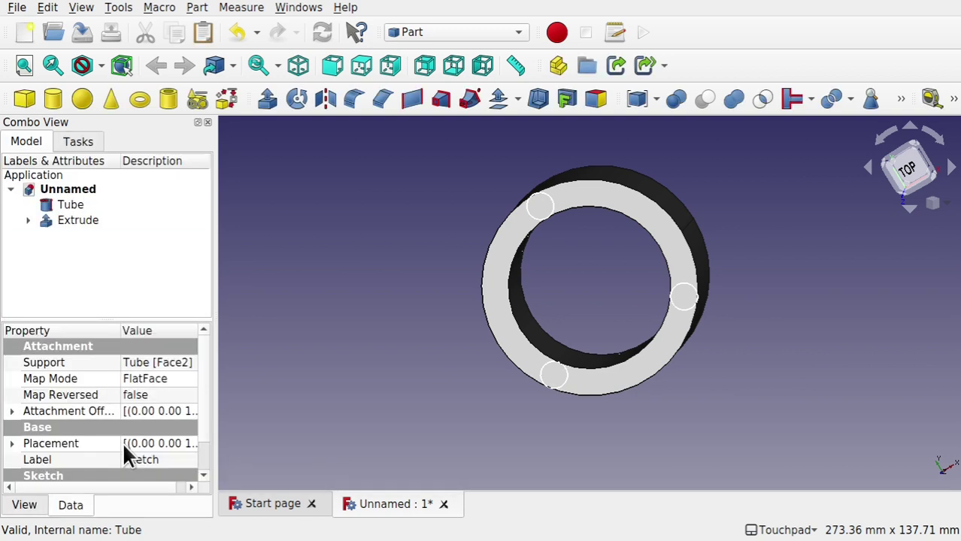
Select the Extrude object and switch to the Draft workbench
left_click(73, 220)
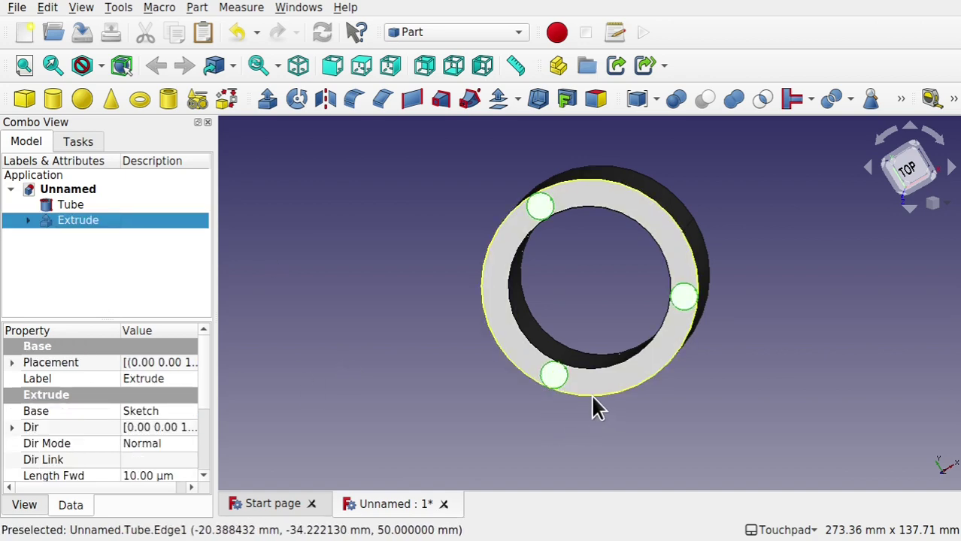
left_click_drag(593, 397, 476, 350, "alt")
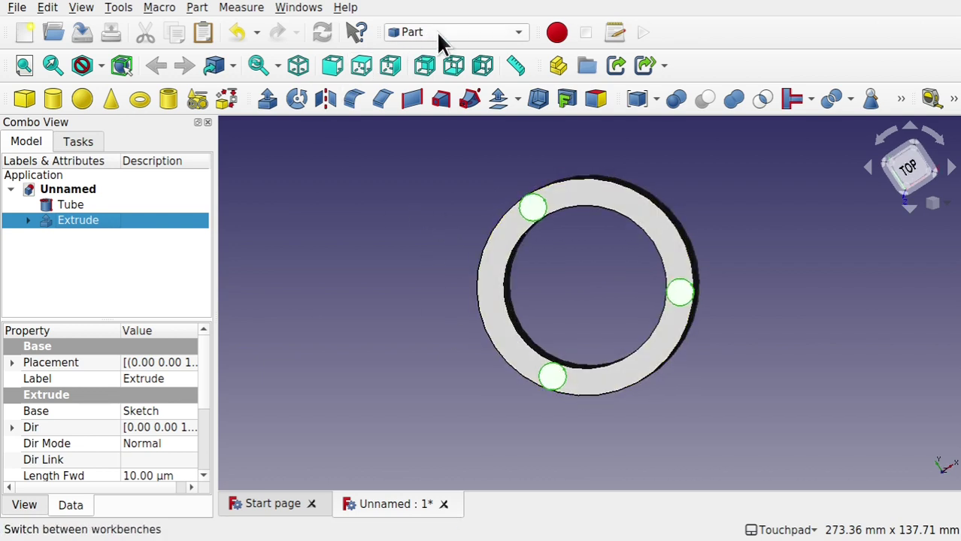
left_click(442, 37)
left_click(440, 72)
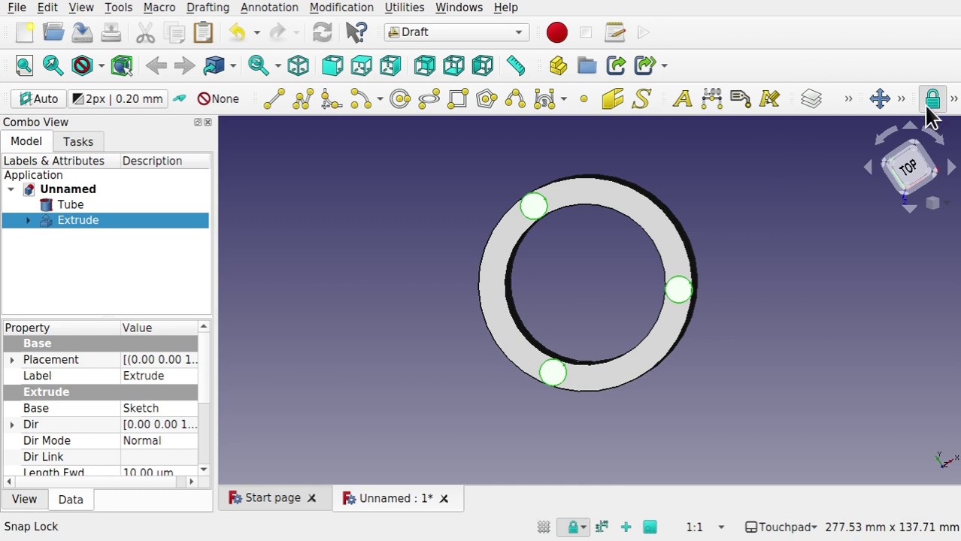
Clone Extrude three times, producing Extrude001, Extrude002 and Extrude003
left_click(902, 100)
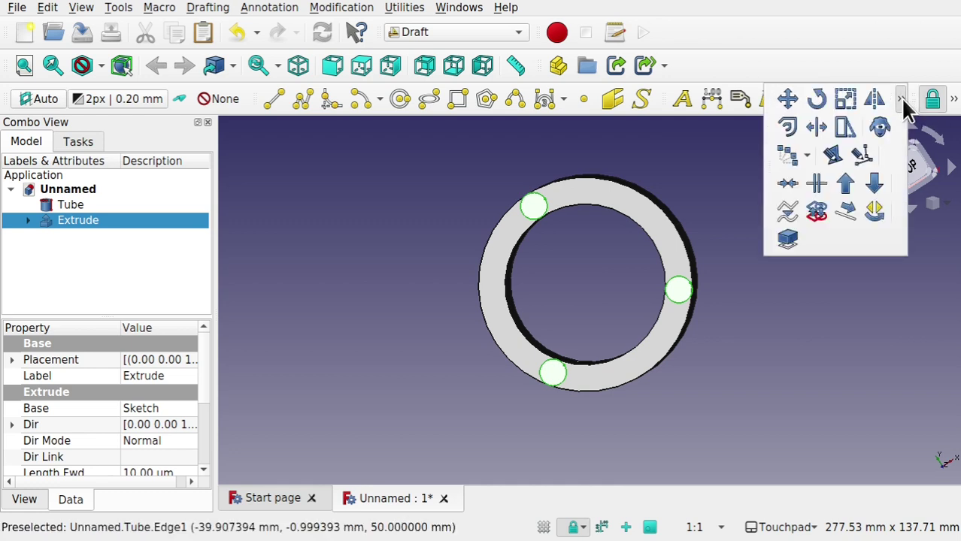
left_click(881, 126)
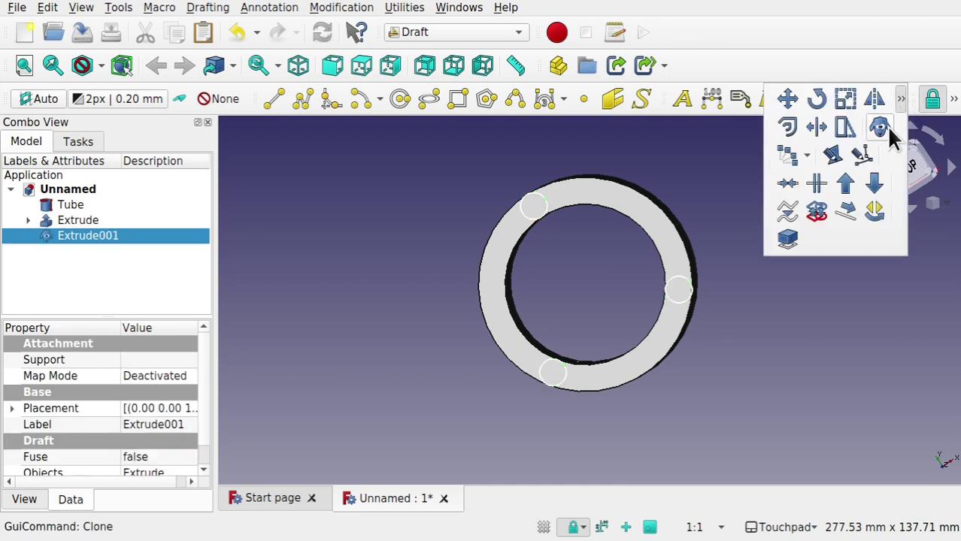
left_click(151, 219)
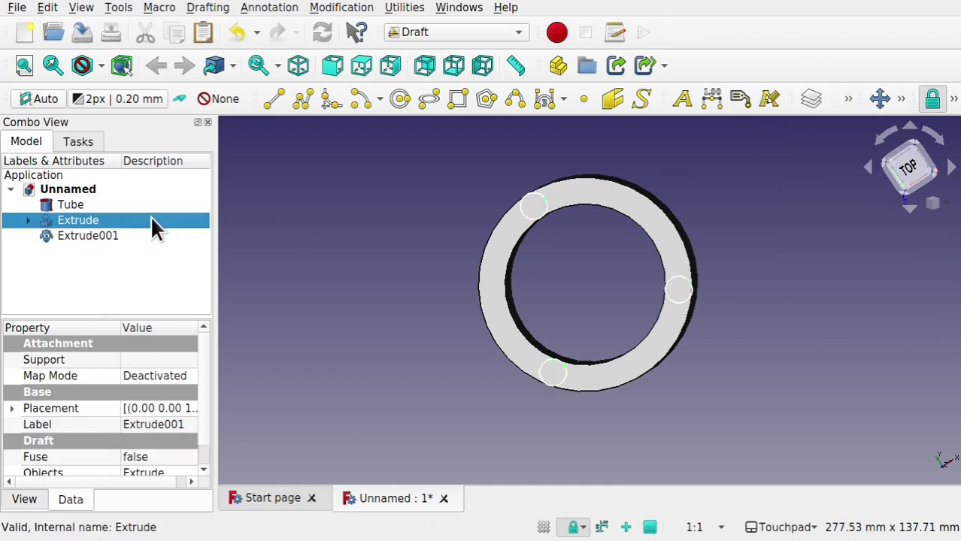
left_click(901, 100)
left_click(882, 128)
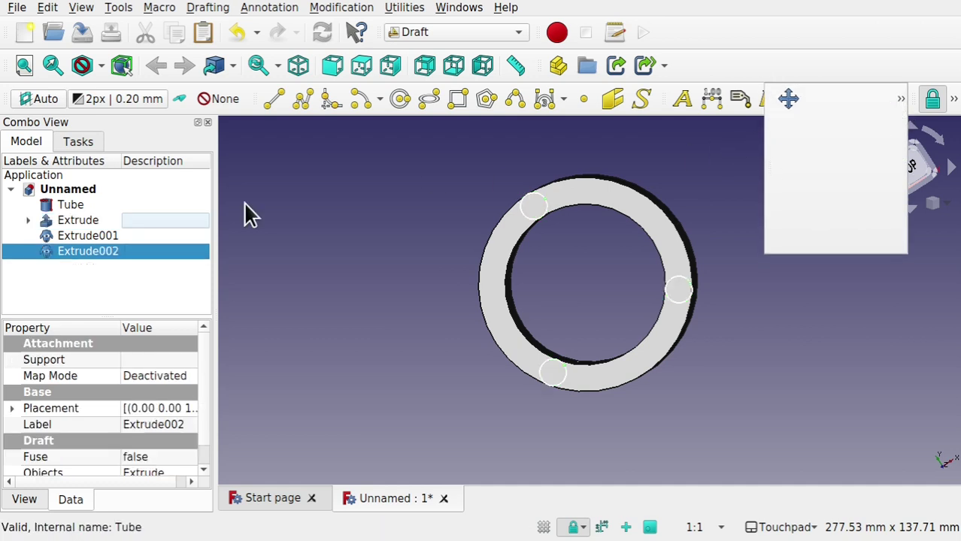
left_click(94, 219)
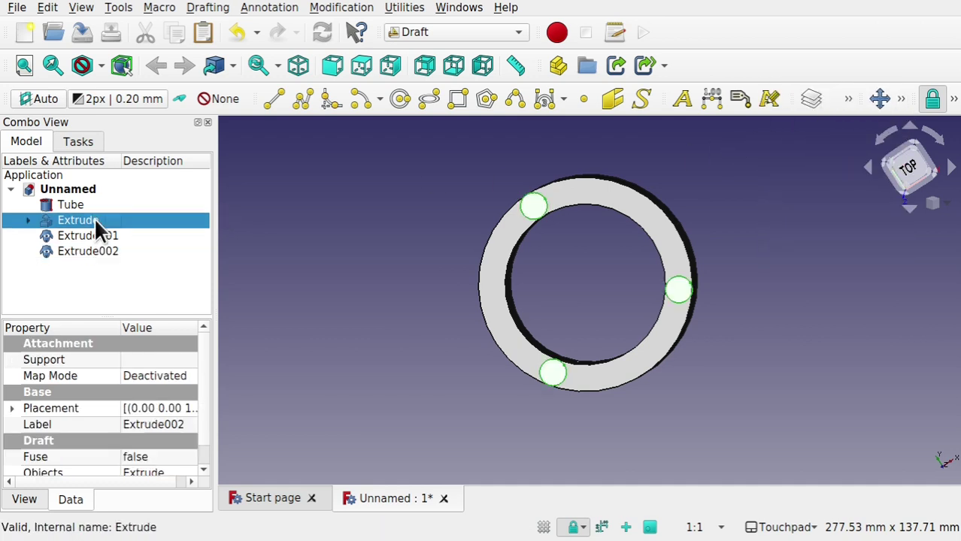
left_click(902, 100)
left_click(879, 127)
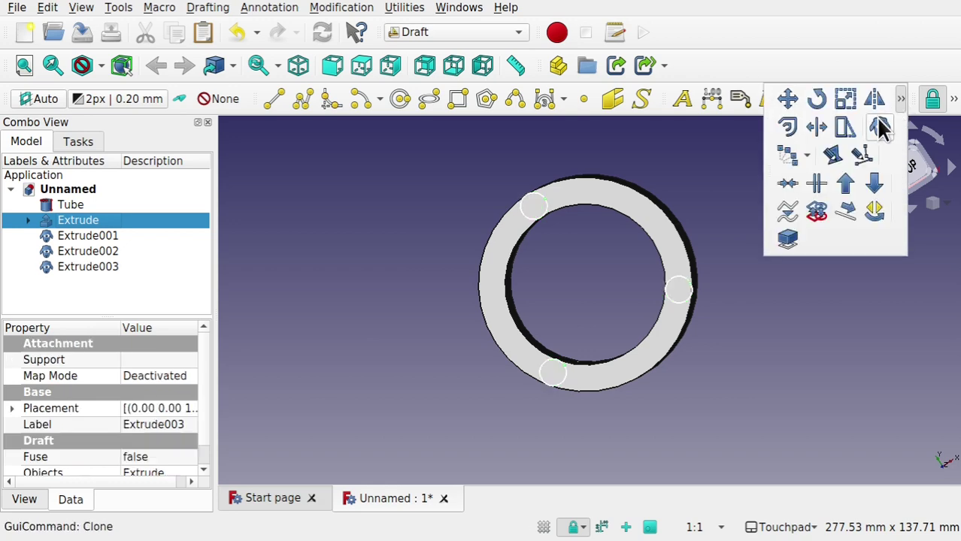
left_click_drag(749, 313, 565, 303, "alt")
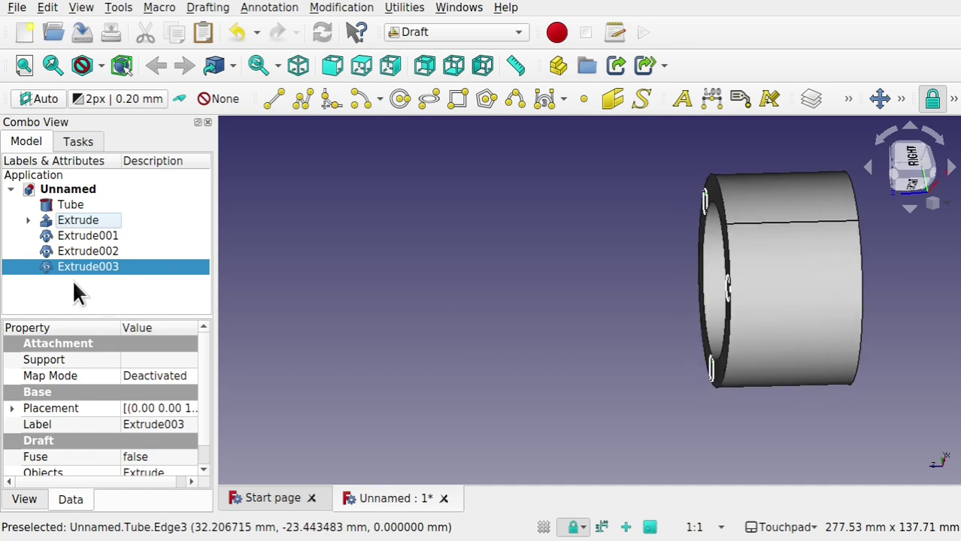
Set Extrude001's Placement z position to 50 mm
left_click(89, 234)
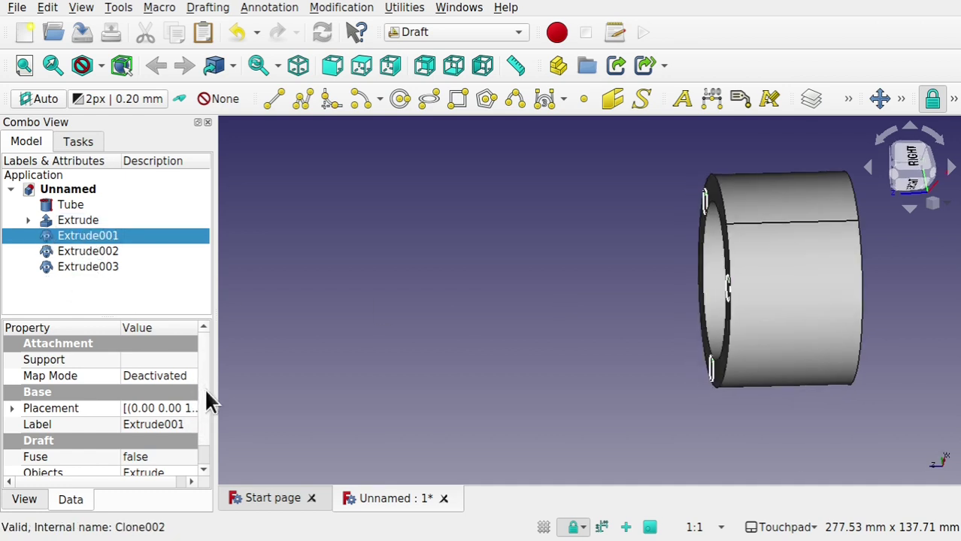
scroll(208, 398, "down", 1)
left_click(13, 386)
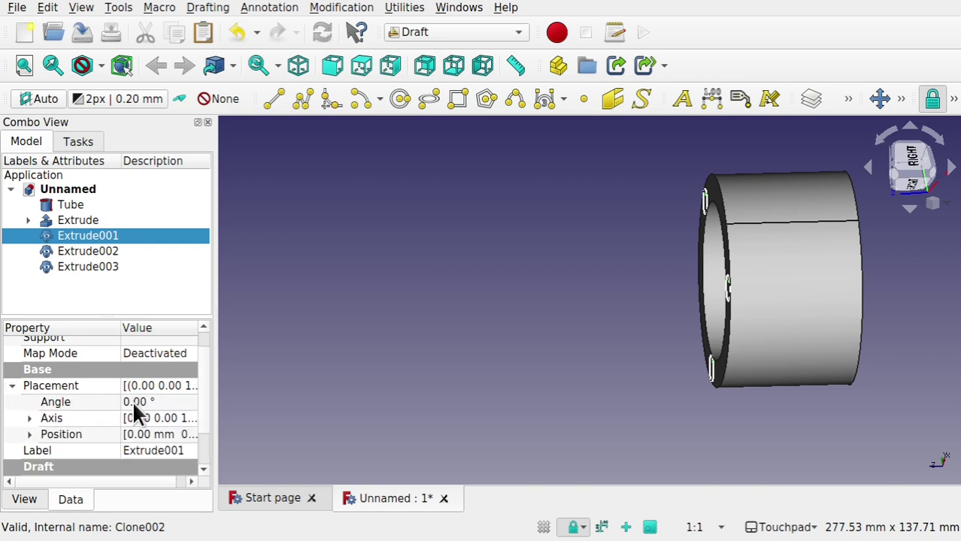
left_click(29, 435)
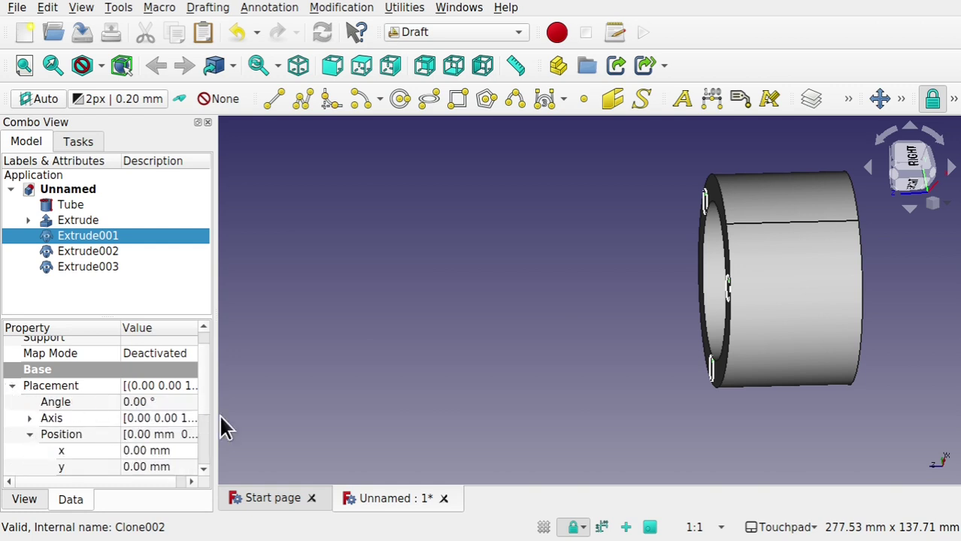
scroll(202, 399, "down", 2)
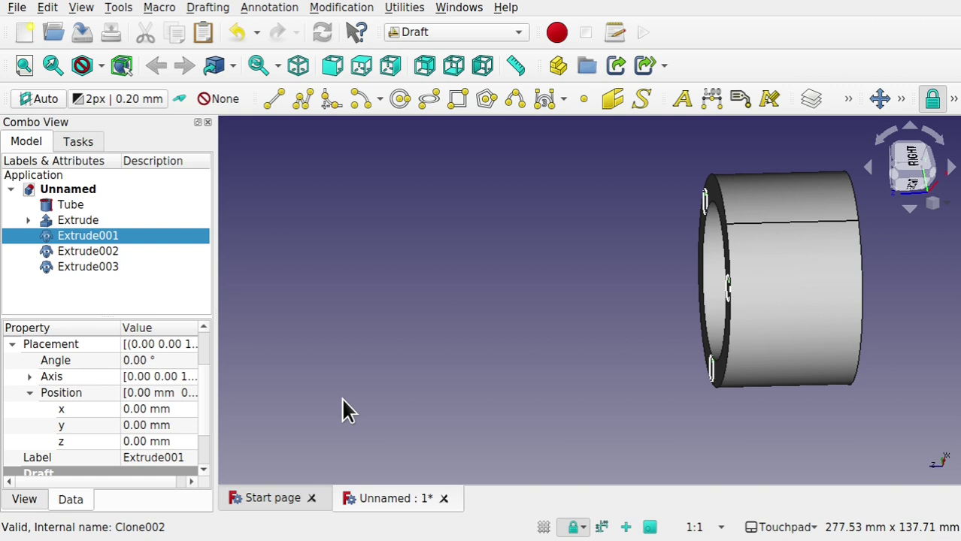
left_click(165, 442)
type("100")
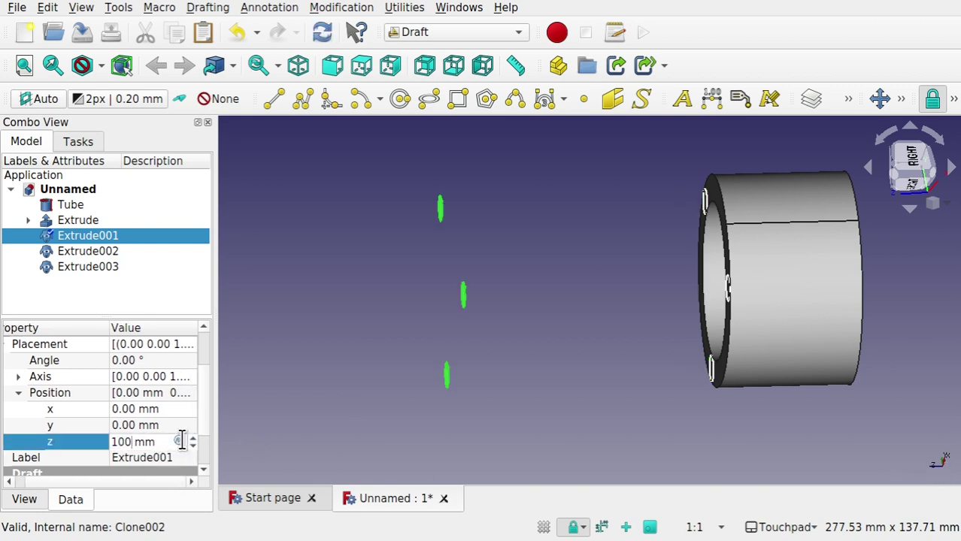
key("BackSpace")
key("BackSpace")
key("BackSpace")
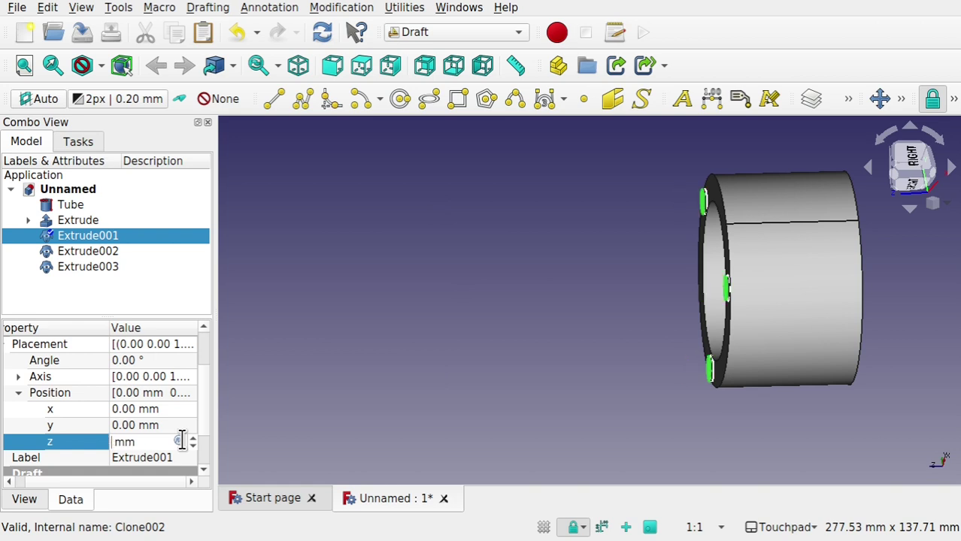
type("50")
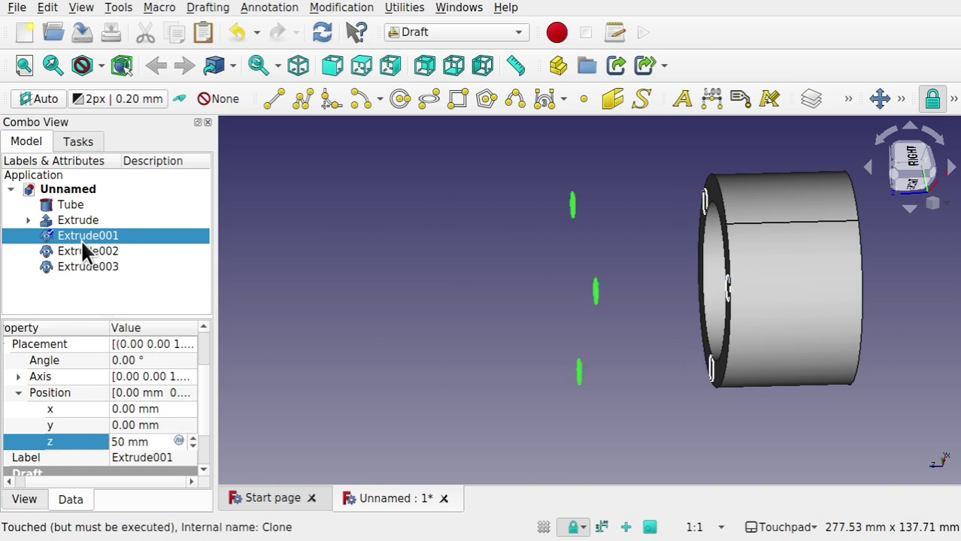
left_click(87, 251)
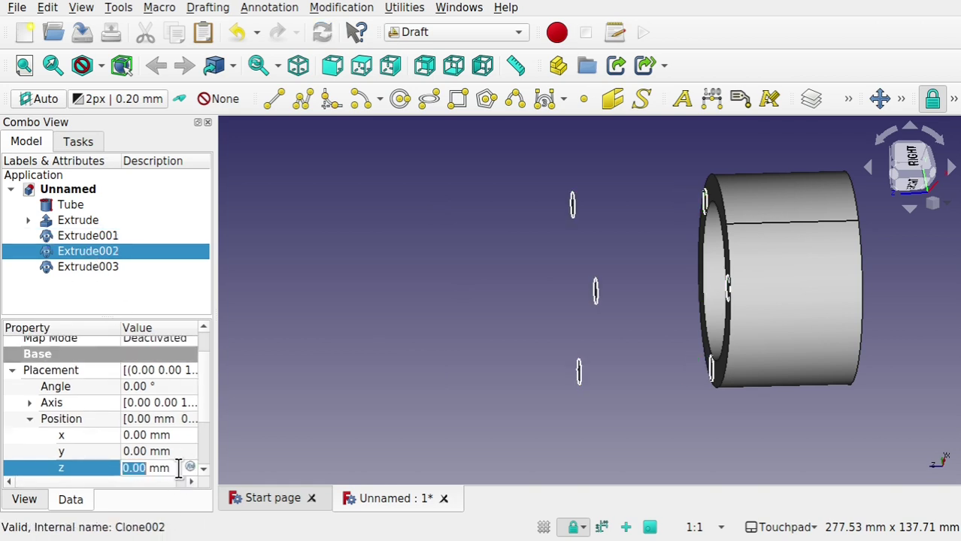
Set the z position of Extrude002 to 100 mm and Extrude003 to 150 mm
type("100")
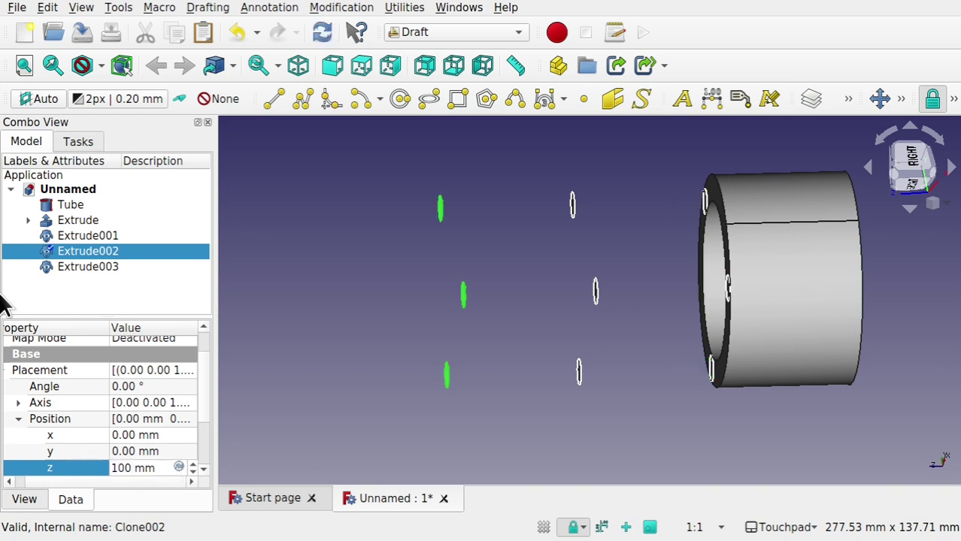
left_click(84, 269)
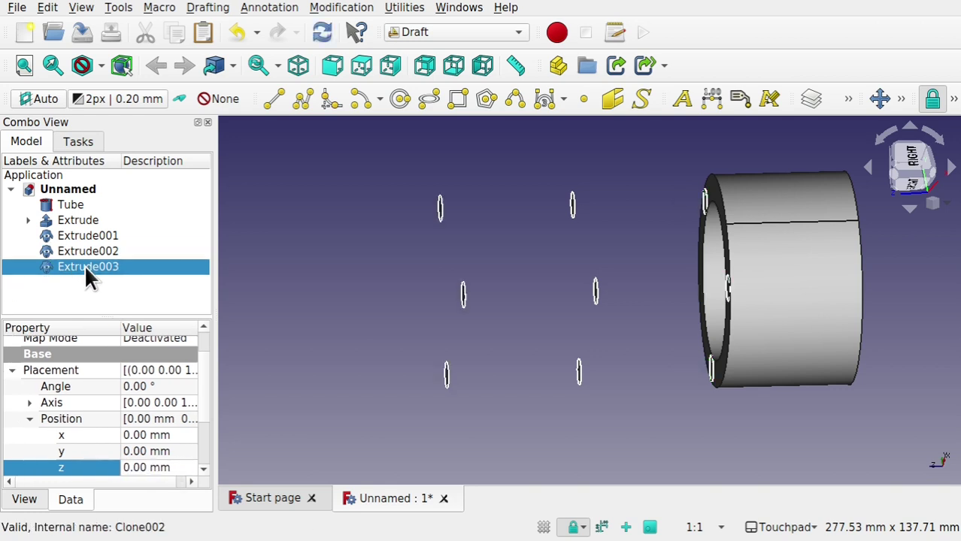
left_click(178, 470)
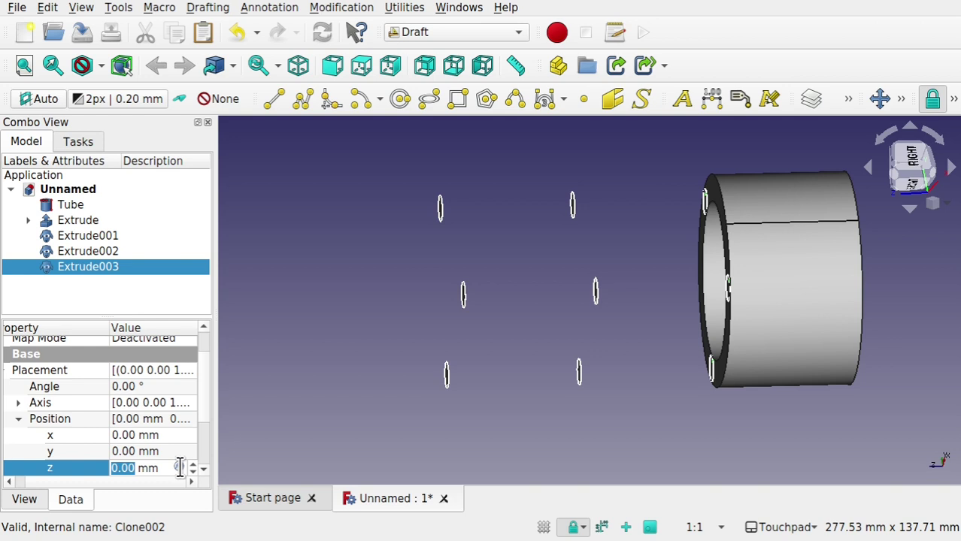
type("150")
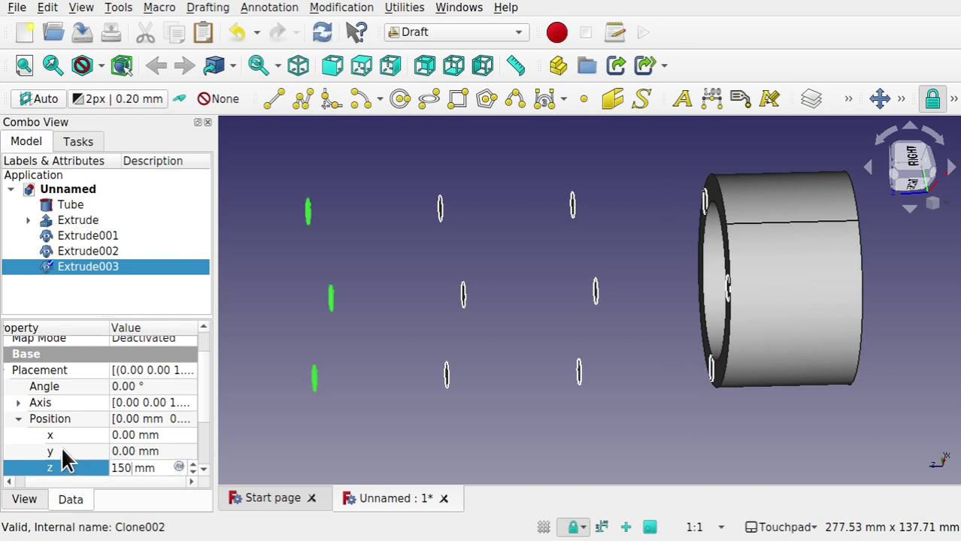
middle_click_drag(365, 408, 488, 312)
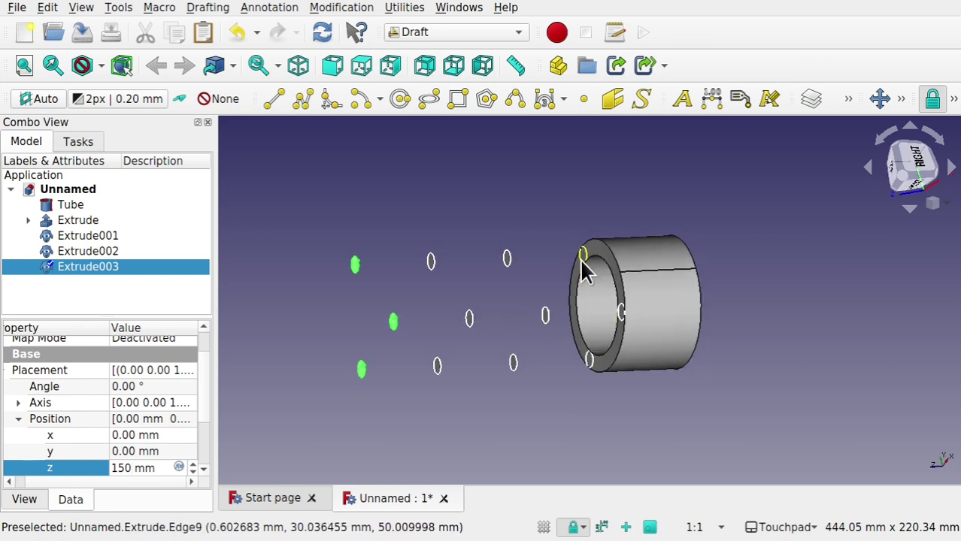
Set the Placement Angle of Extrude001, Extrude002 and Extrude003 to 20°, 40° and 60°
left_click(545, 319)
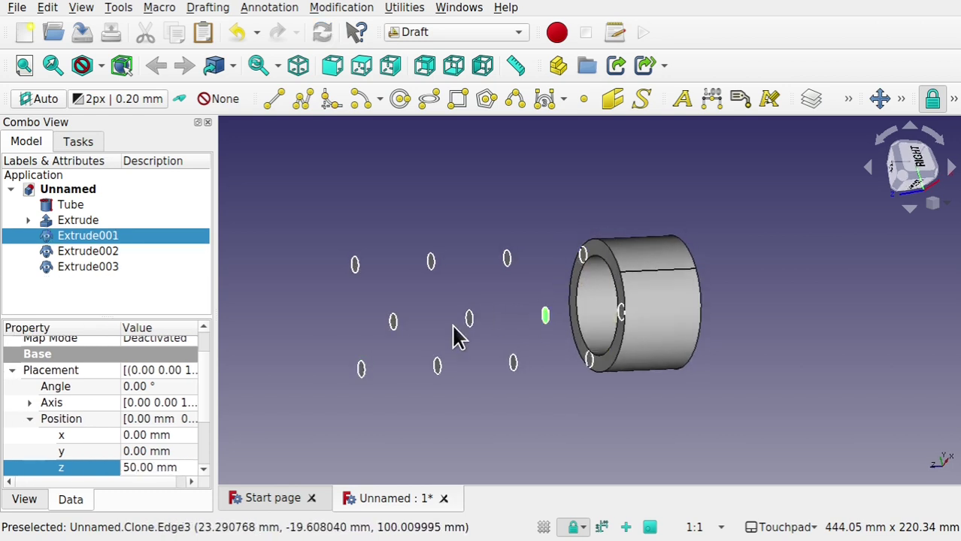
left_click(153, 387)
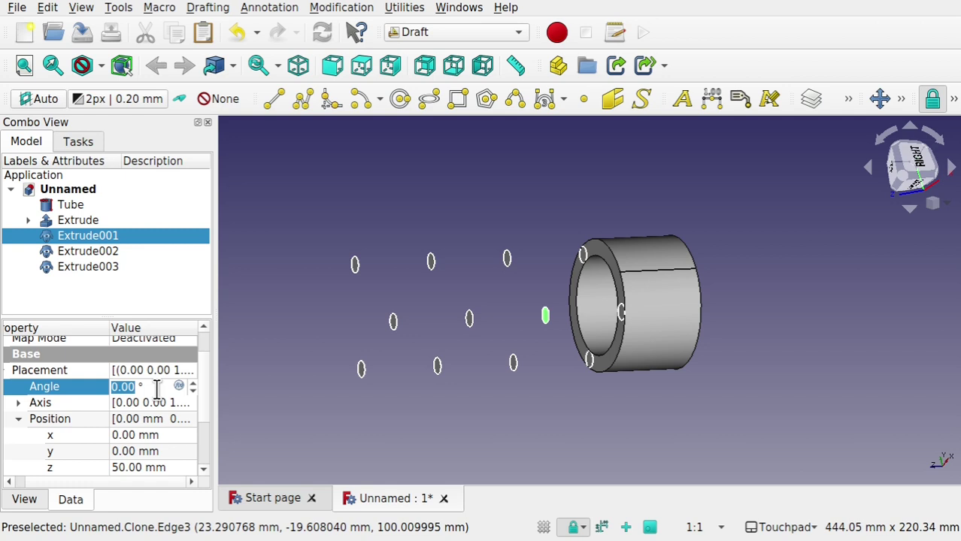
type("20")
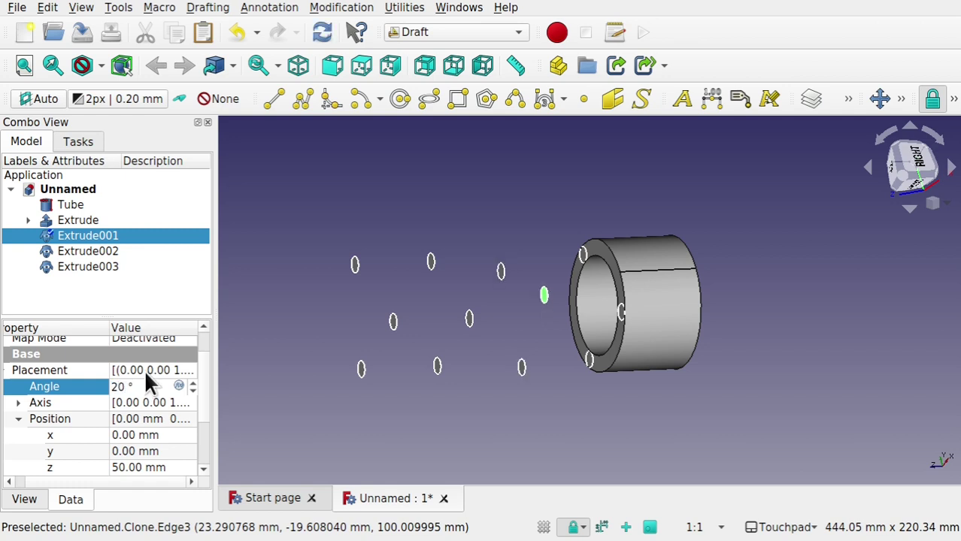
left_click(469, 330)
left_click(469, 329)
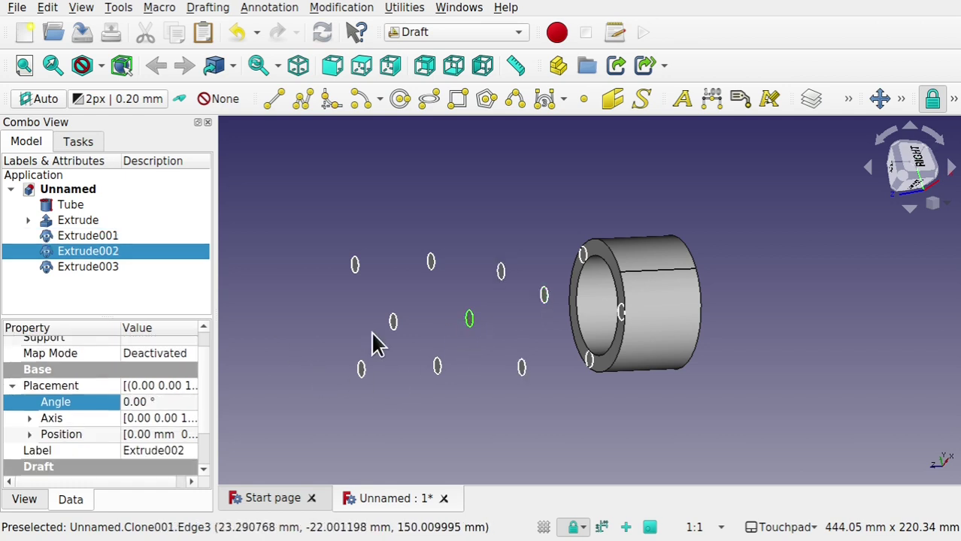
left_click(163, 403)
type("40")
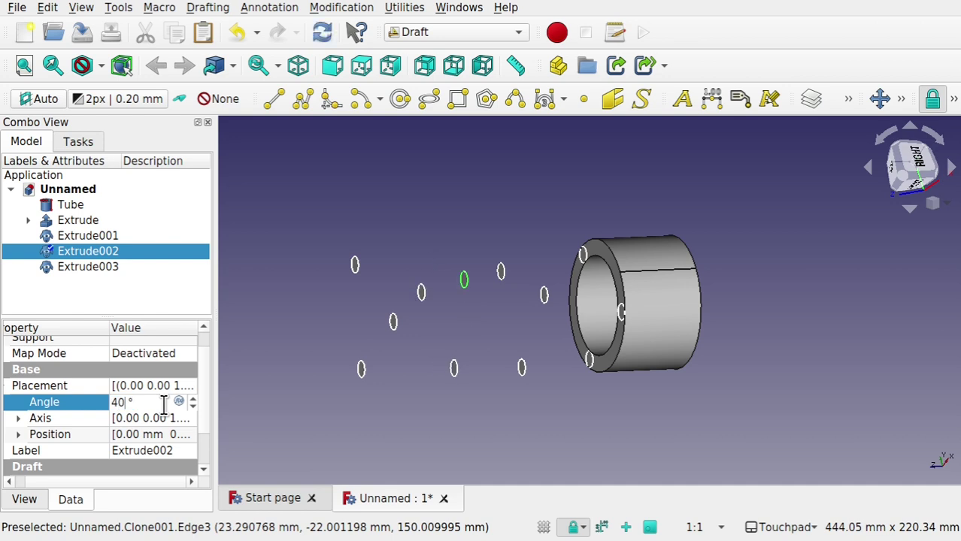
key("Return")
left_click(356, 268)
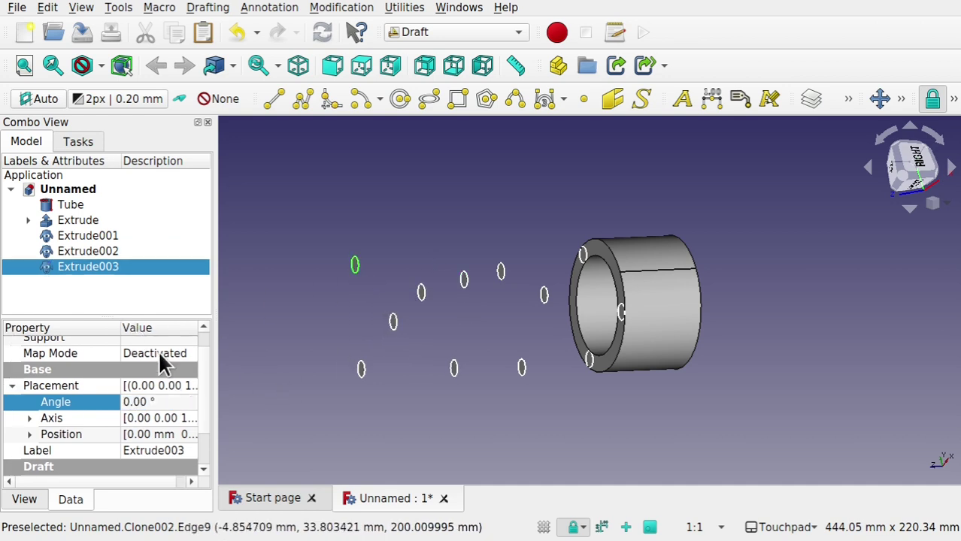
left_click(157, 403)
type("60")
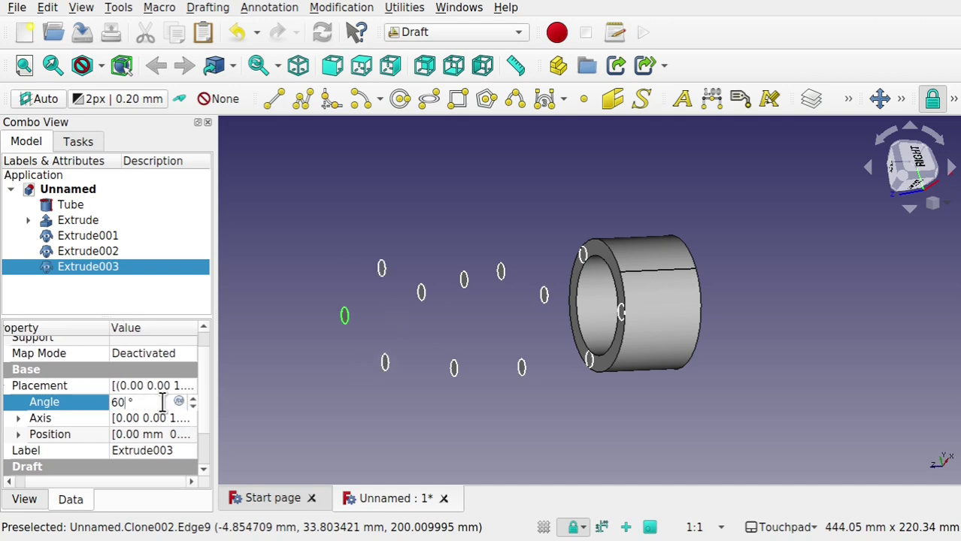
middle_click_drag(508, 312, 465, 301)
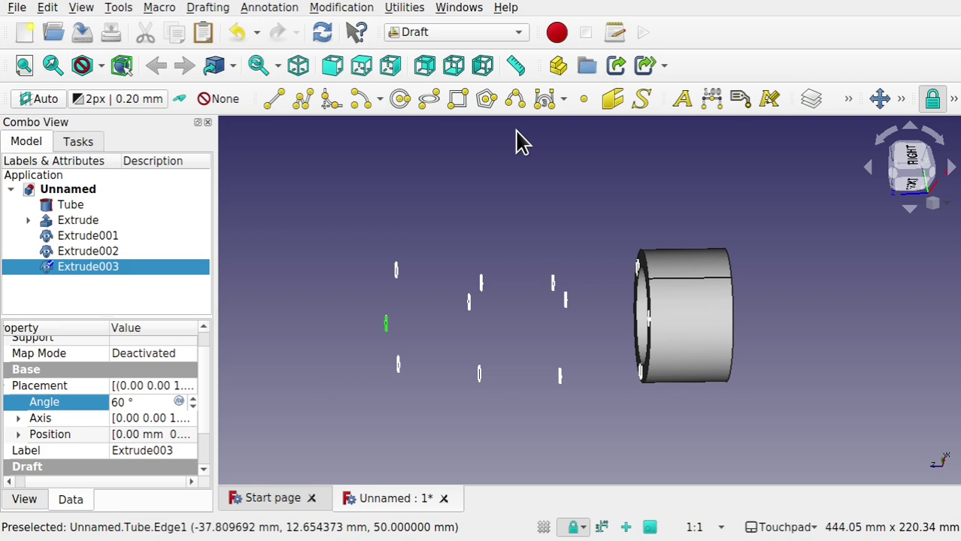
In the Curves workbench, MultiLoft Extrude, Extrude001, Extrude002 and Extrude003 into curved strands
left_click(481, 38)
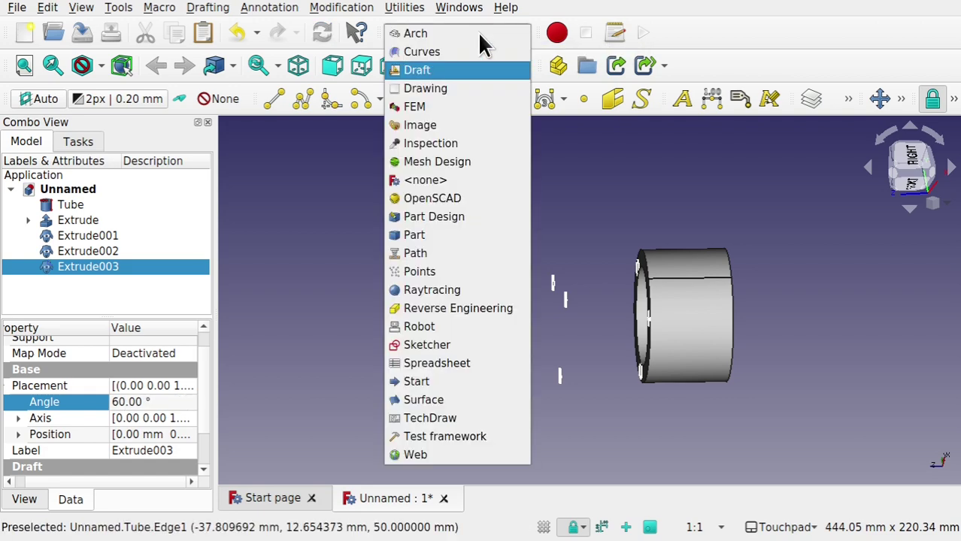
left_click(483, 51)
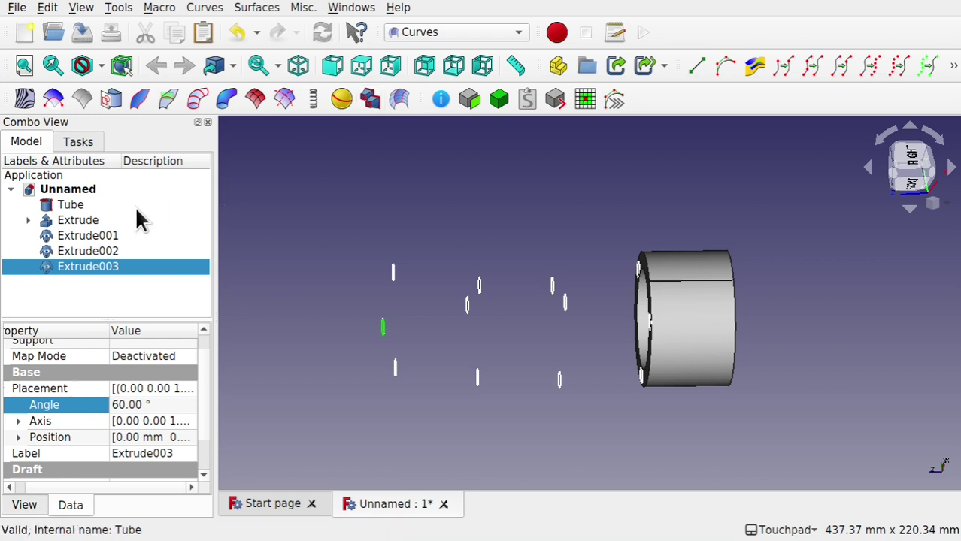
left_click(93, 222)
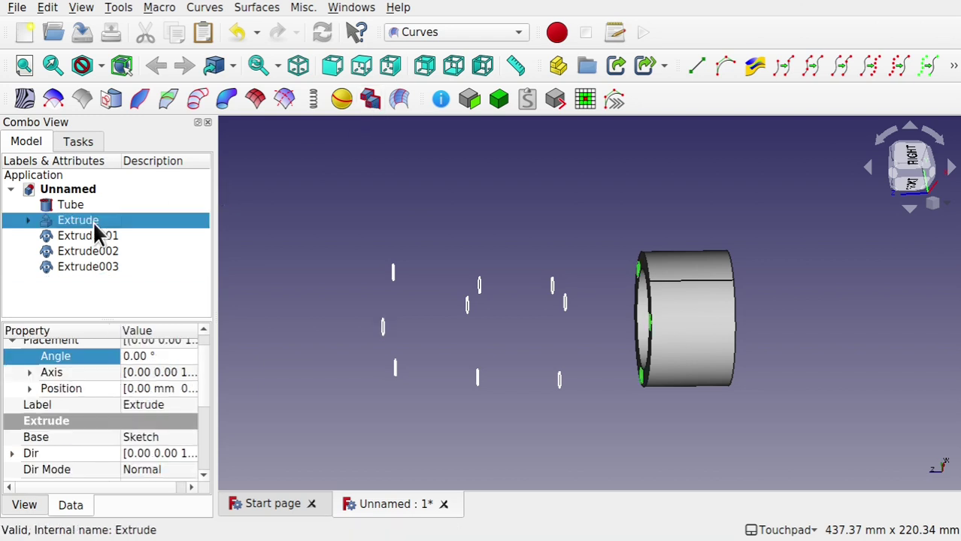
left_click(102, 236, "ctrl")
left_click(111, 253, "ctrl")
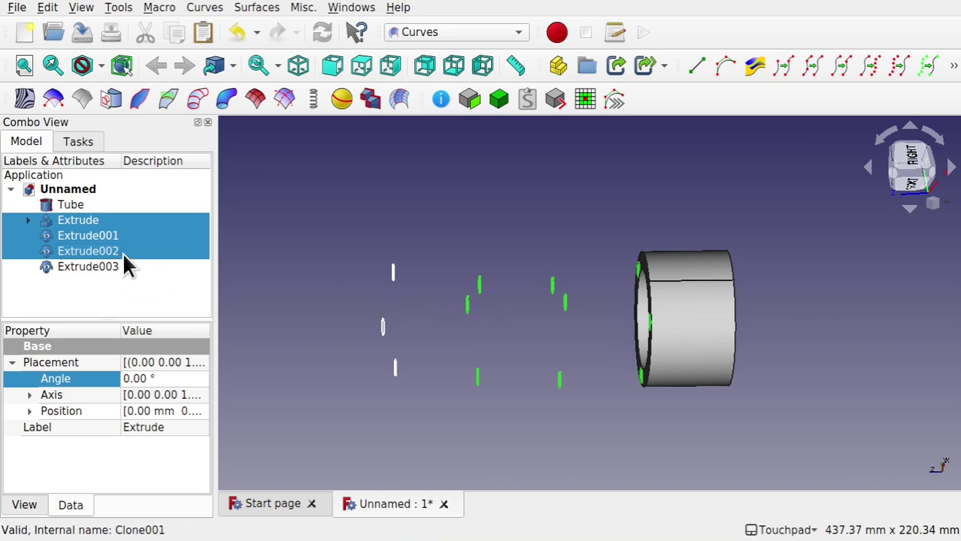
left_click(101, 270, "ctrl")
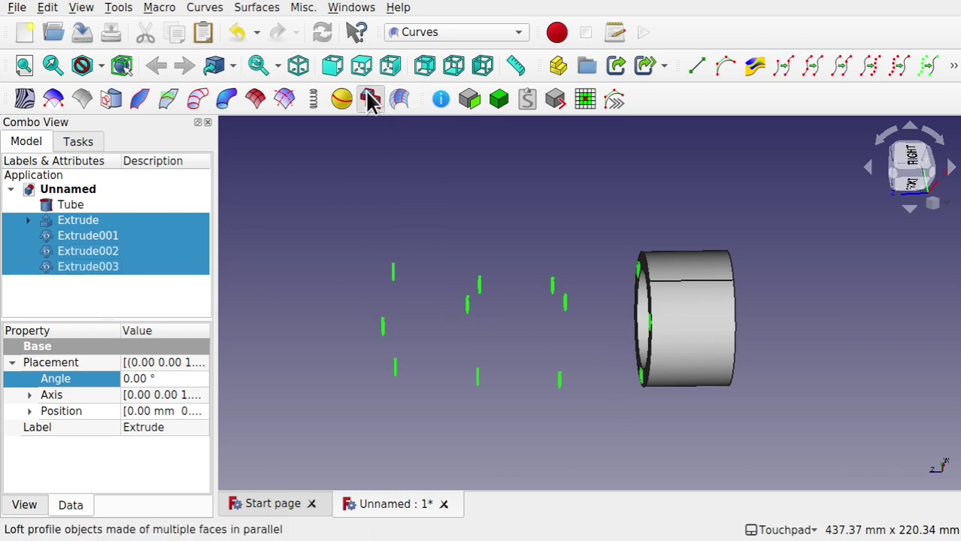
left_click(370, 99)
middle_click_drag(467, 304, 489, 369)
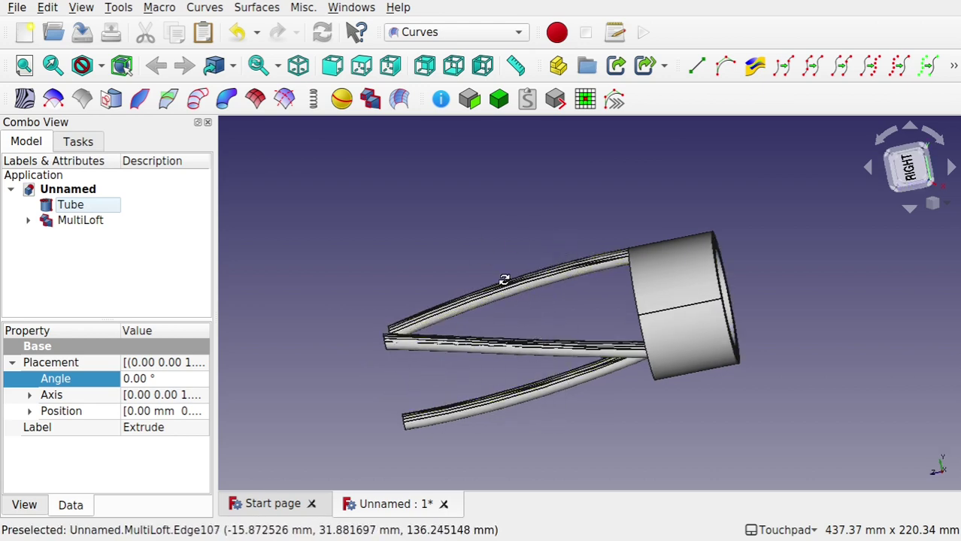
key("2")
middle_click_drag(749, 273, 543, 303)
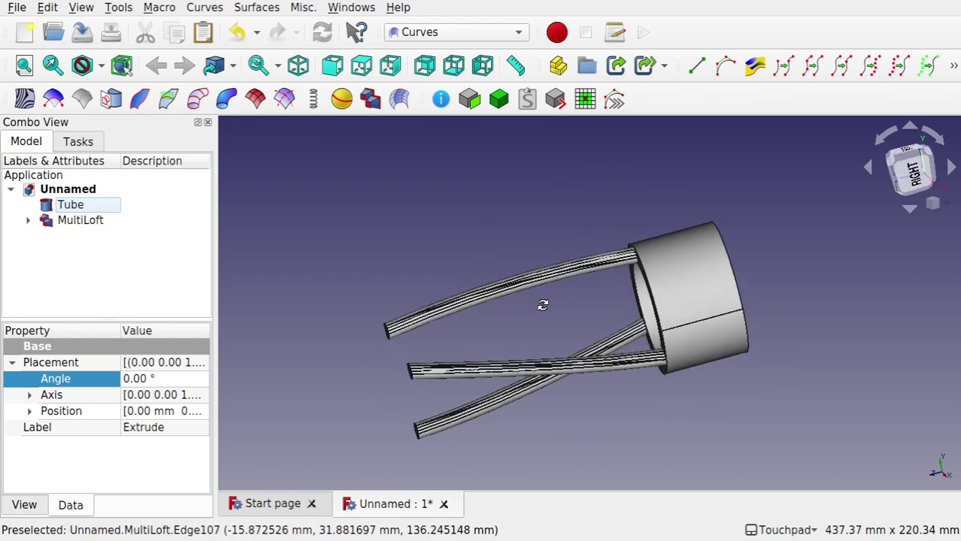
From the Part workbench, add a Sphere and set its Radius to 50 mm
left_click(463, 32)
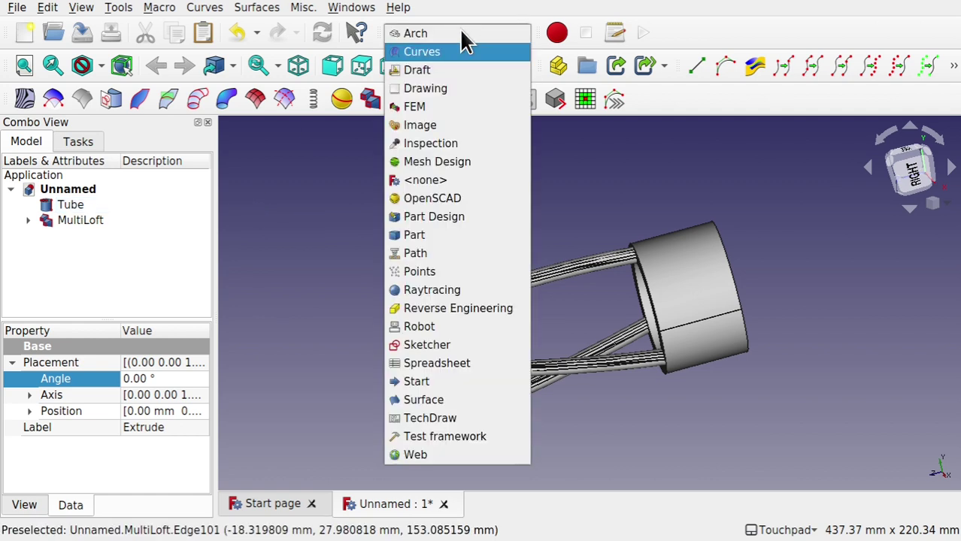
left_click(434, 234)
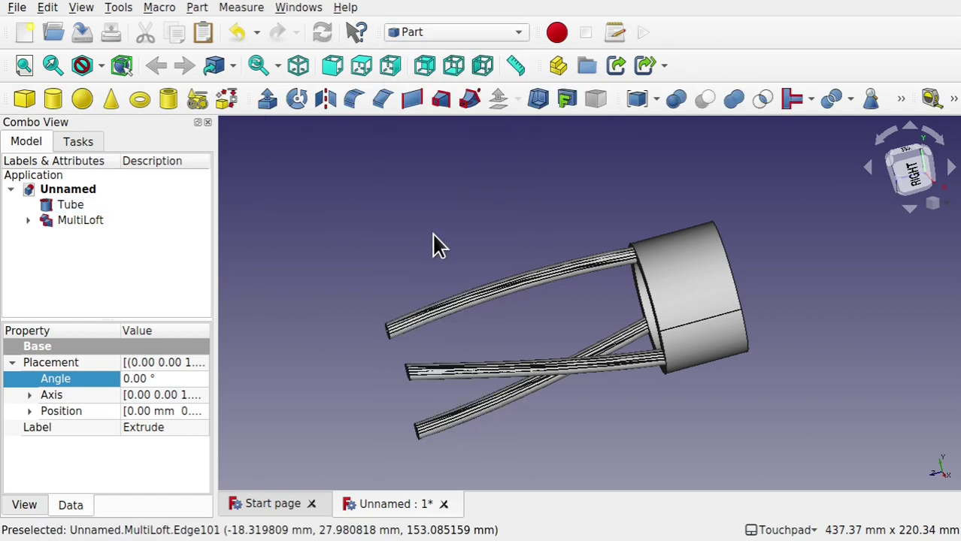
left_click(83, 98)
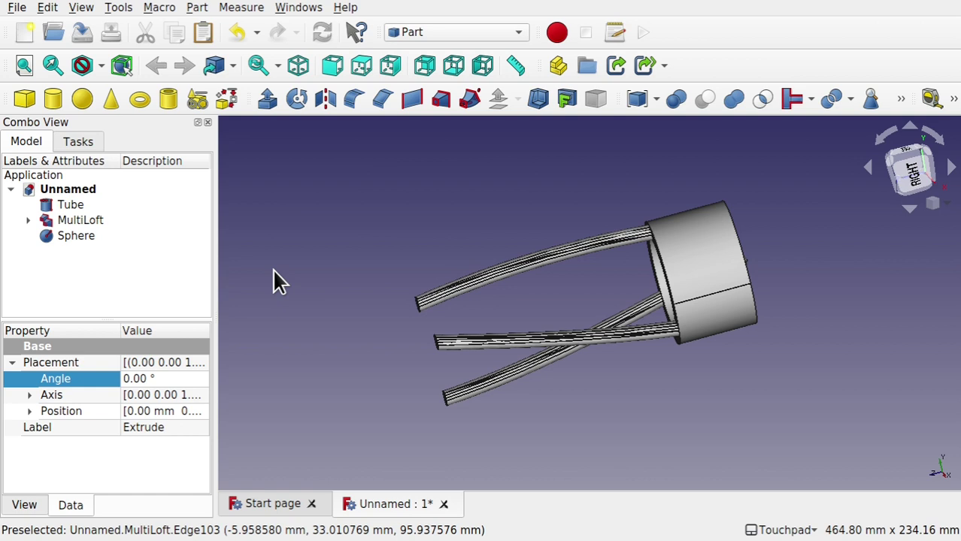
left_click(80, 235)
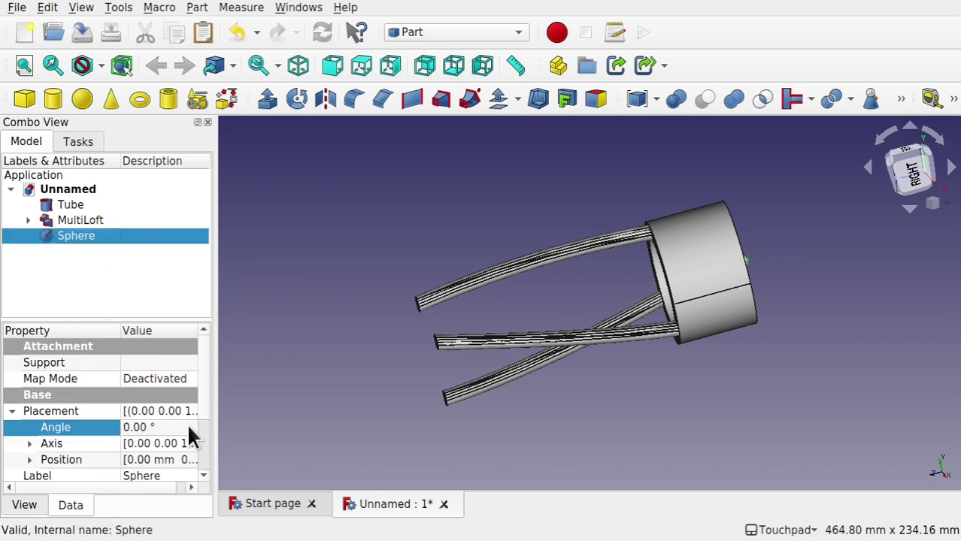
left_click_drag(202, 400, 201, 460)
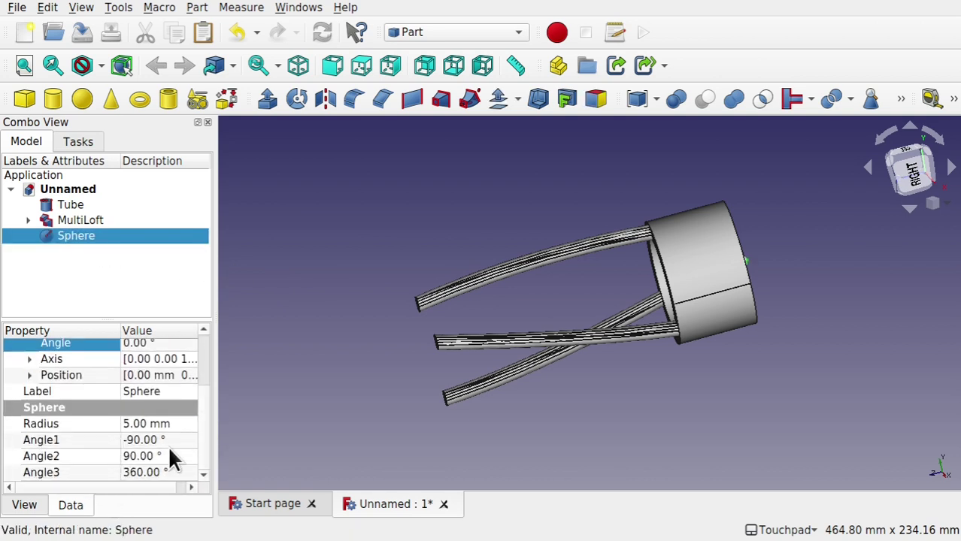
left_click(134, 424)
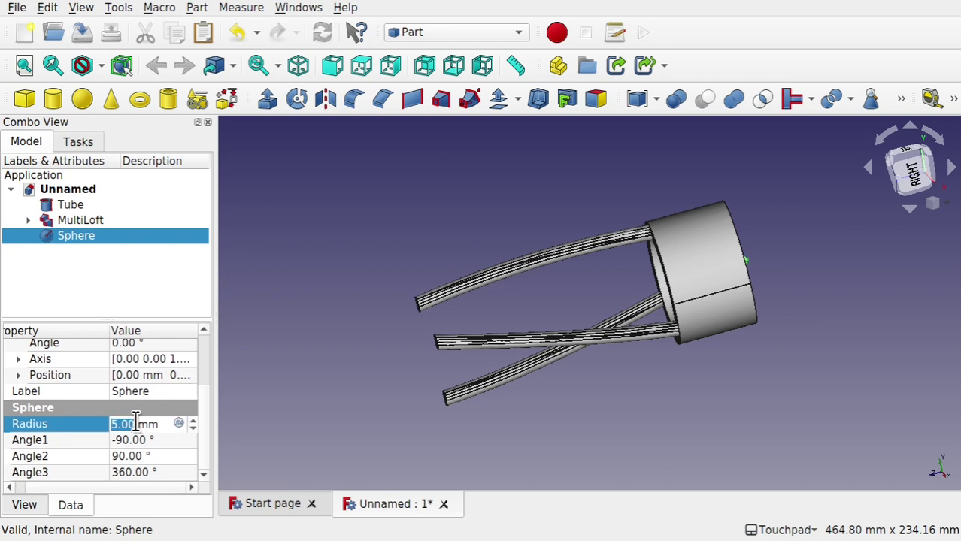
type("0")
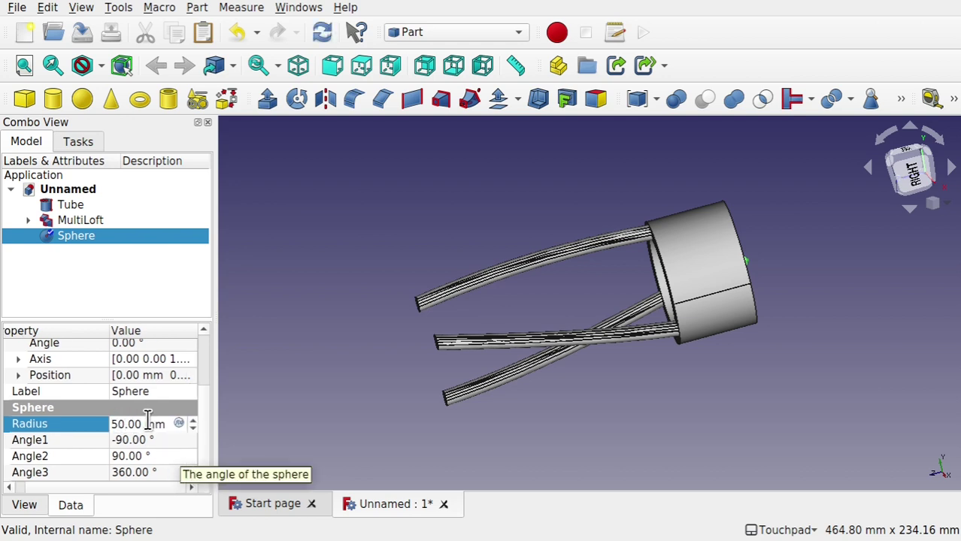
left_click(163, 439)
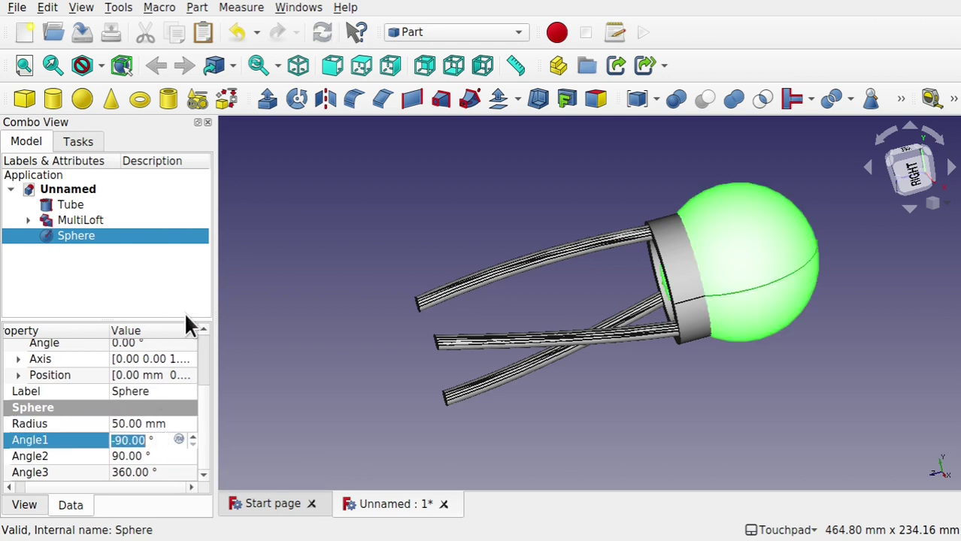
Transform the Sphere, sliding it along the tube axis onto the strands' far tips
right_click(87, 235)
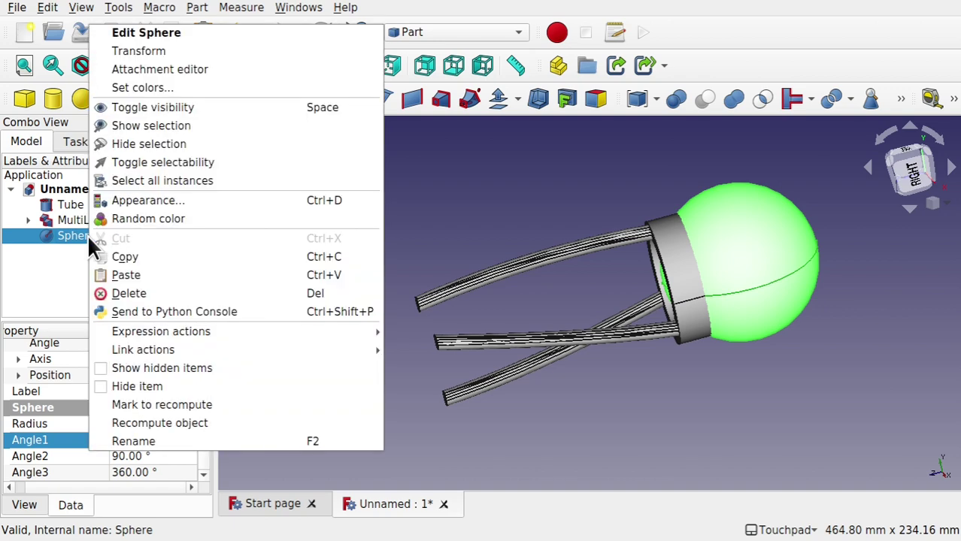
left_click(160, 52)
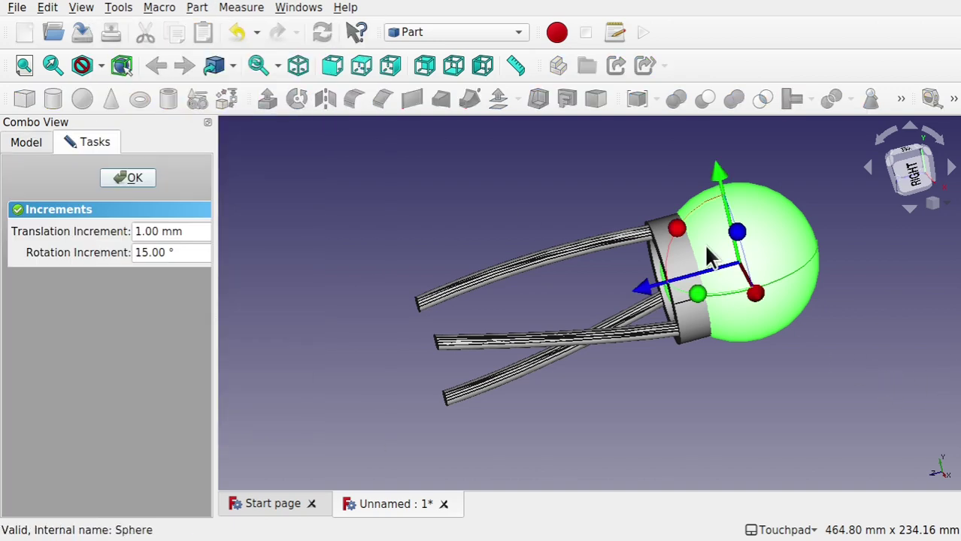
left_click_drag(653, 297, 401, 373)
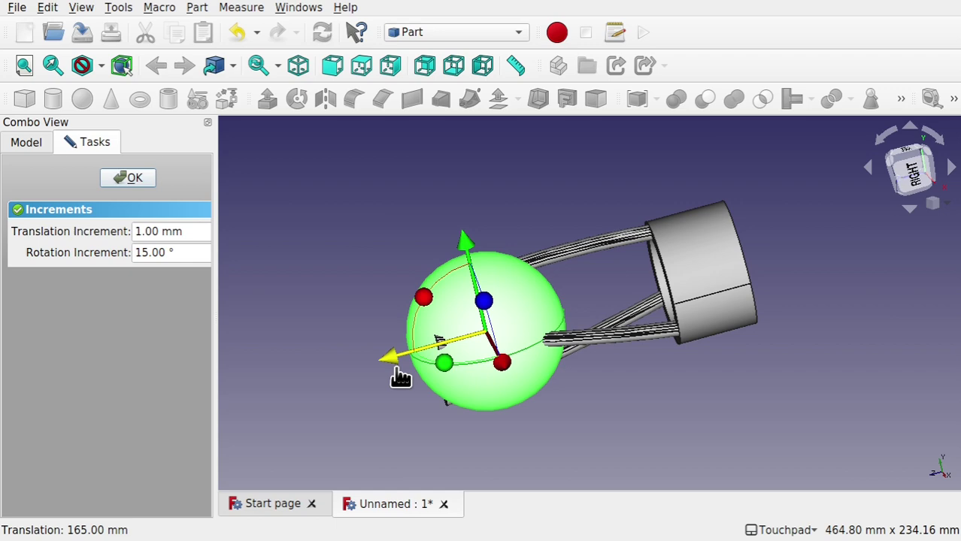
left_click_drag(399, 370, 391, 376)
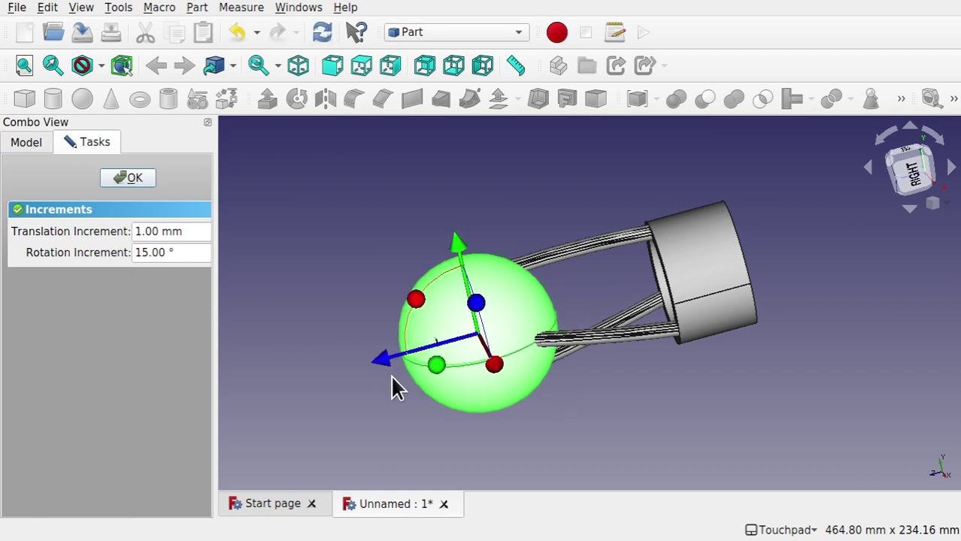
middle_click_drag(634, 387, 615, 398)
left_click_drag(386, 356, 385, 361)
left_click(132, 177)
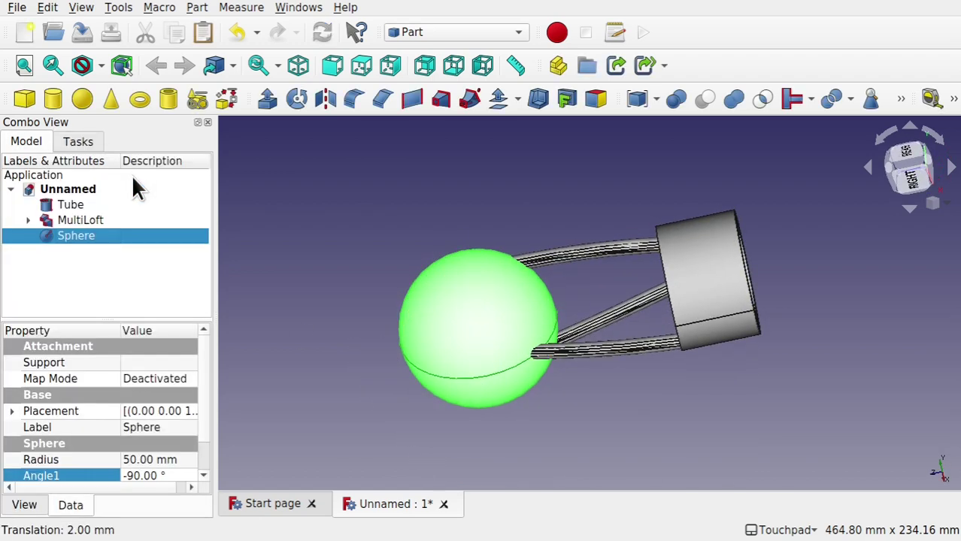
middle_click_drag(572, 361, 505, 323)
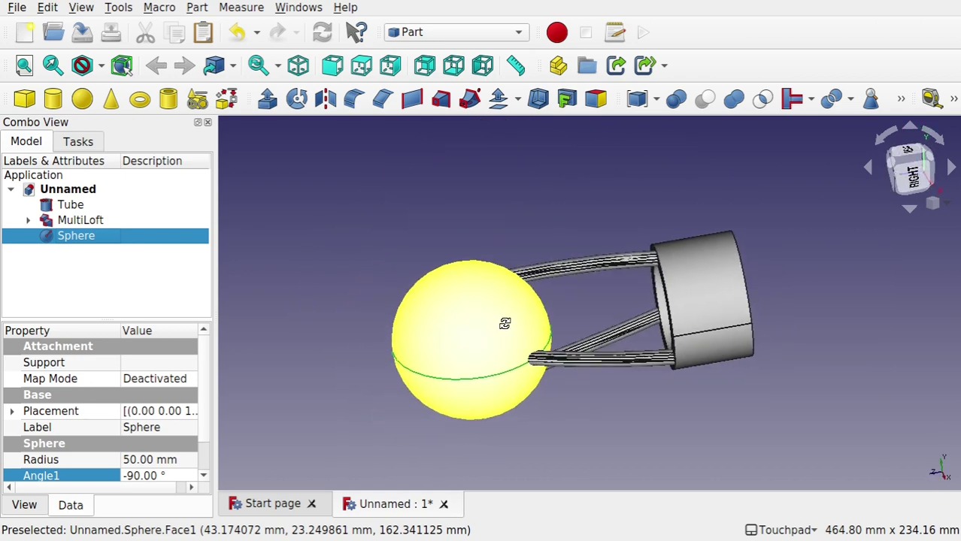
Inspect the MultiLoft's source profiles Extrude, Extrude001 and Extrude002 in the tree
left_click(29, 220)
left_click(70, 221)
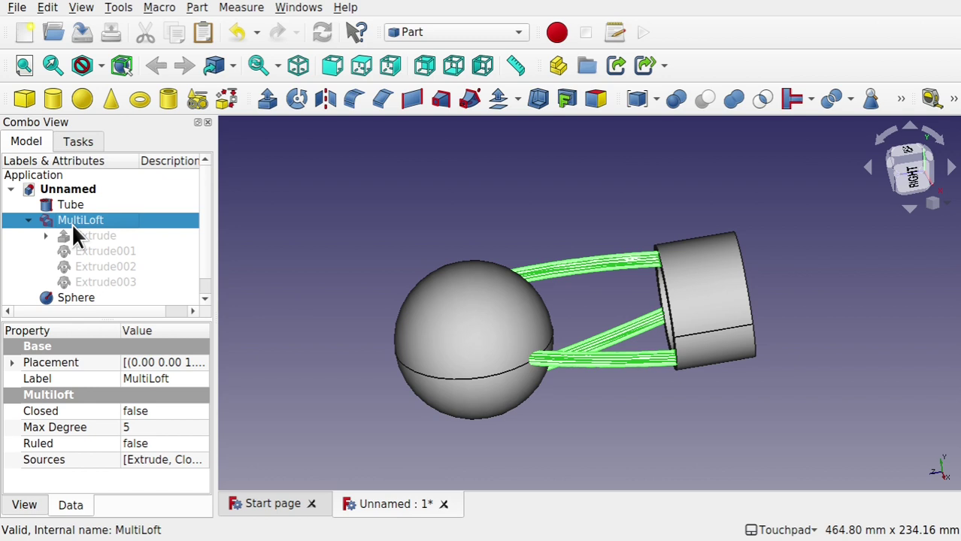
left_click(45, 235)
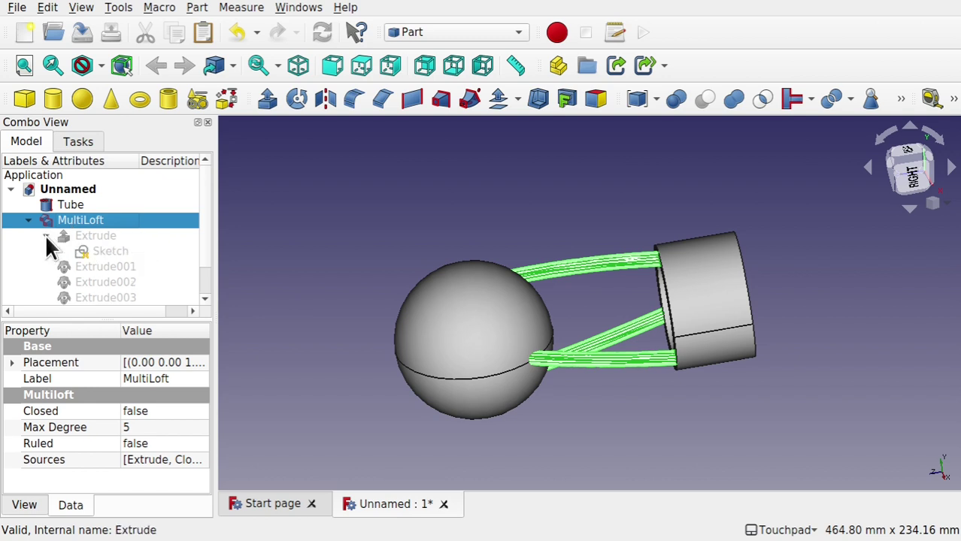
left_click(94, 248)
left_click(107, 267)
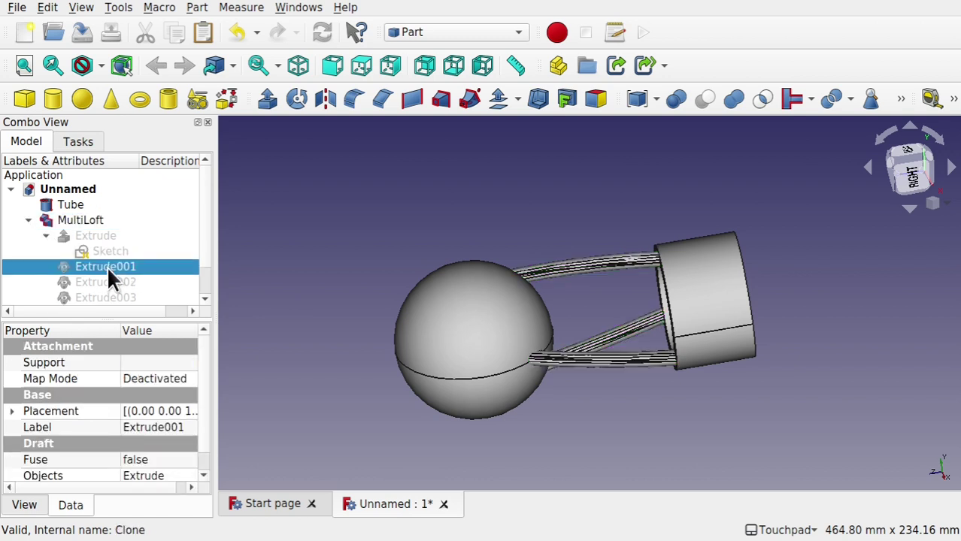
left_click(109, 284)
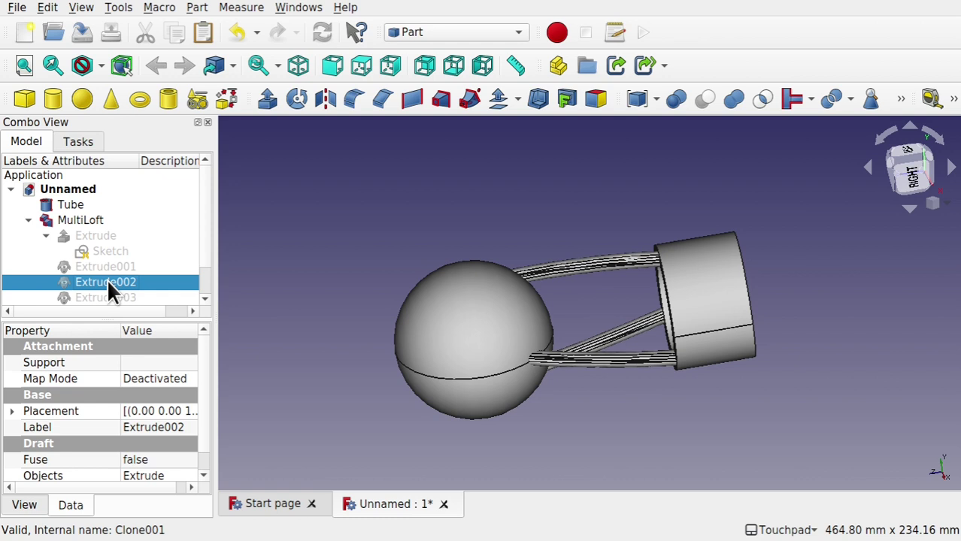
left_click(46, 240)
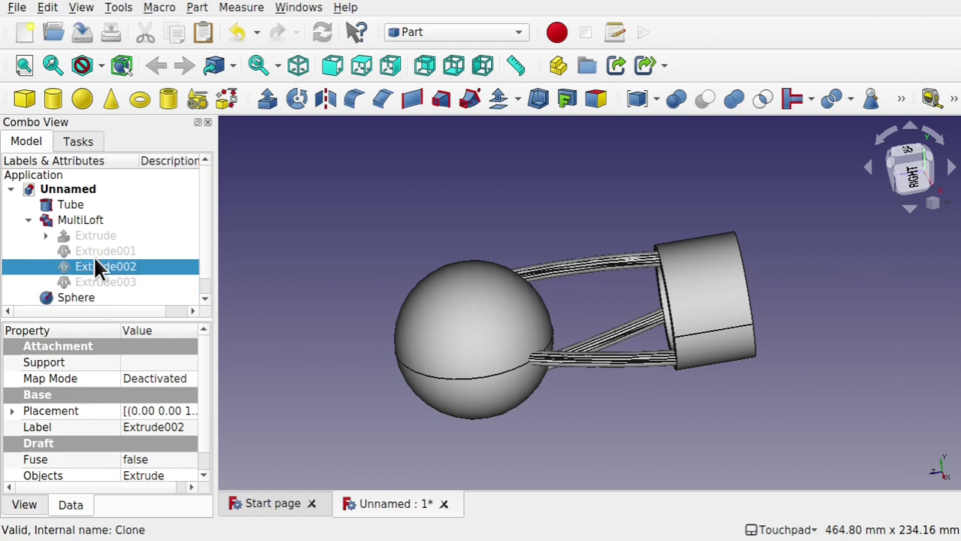
left_click(92, 235)
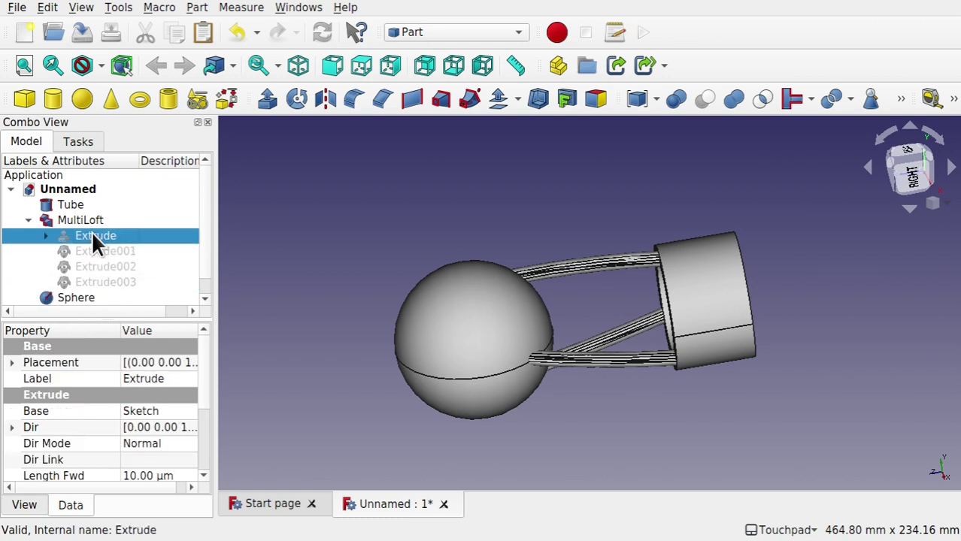
left_click(127, 253)
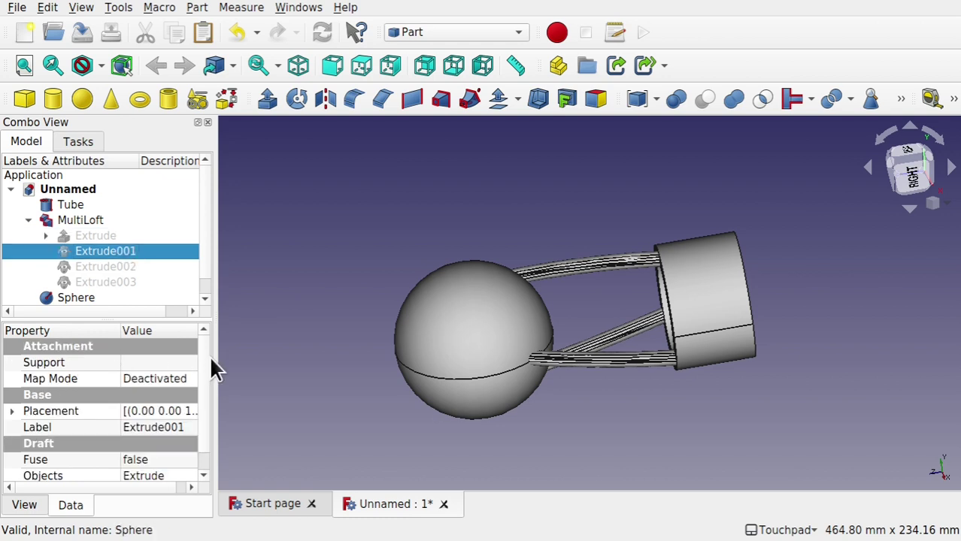
Set Extrude001's Placement Angle to 40°
left_click_drag(204, 362, 206, 410)
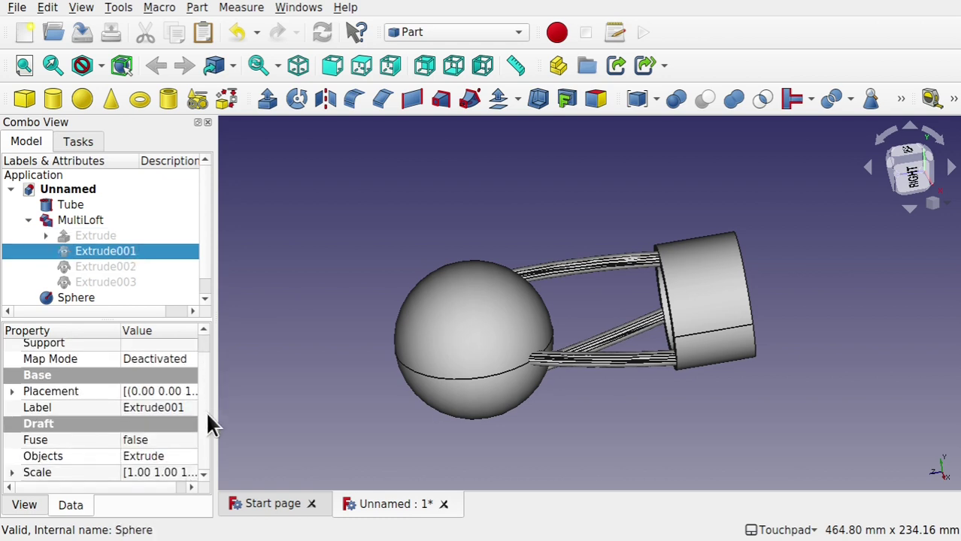
left_click(12, 392)
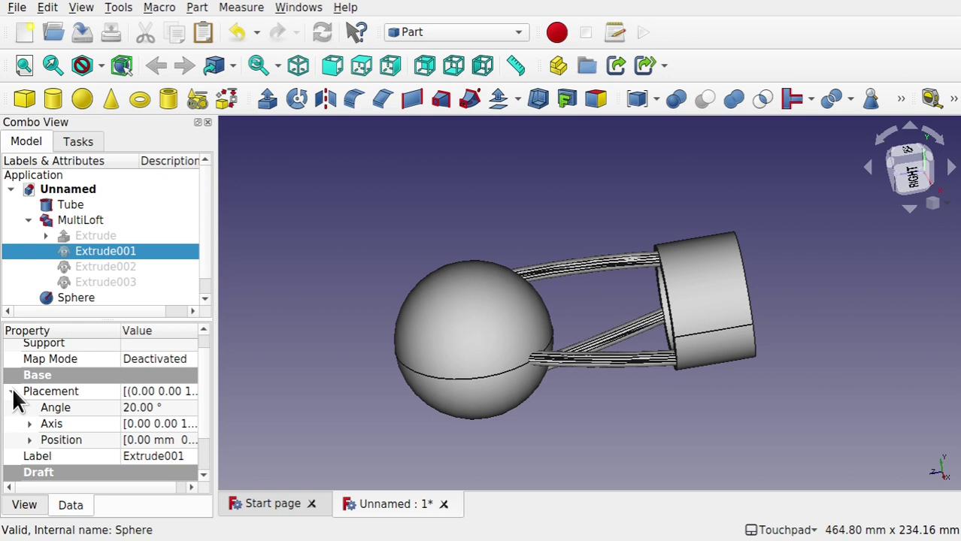
left_click(132, 411)
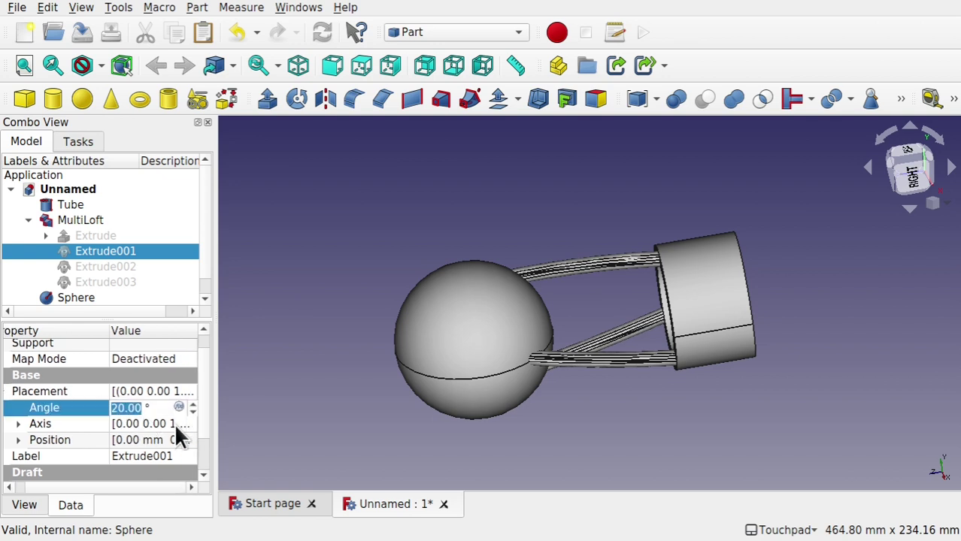
type("40")
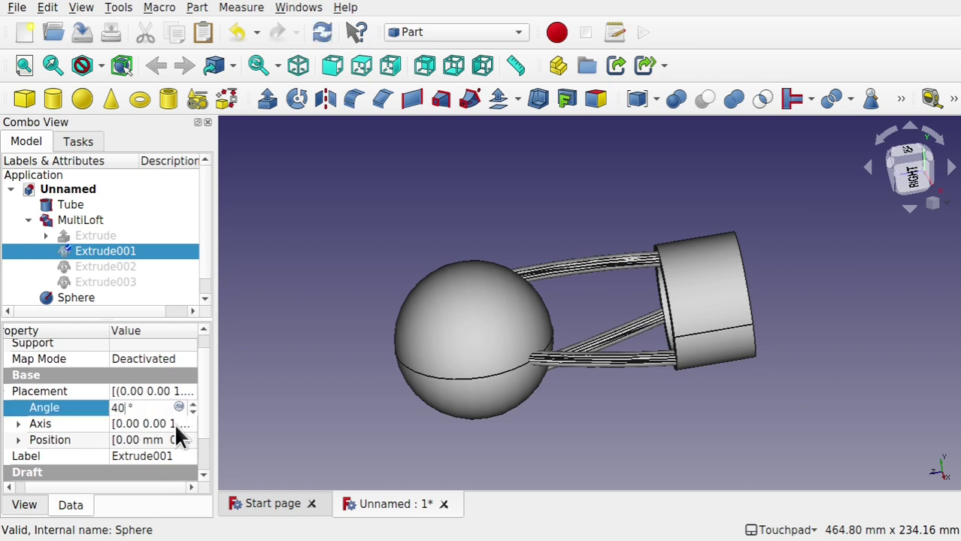
left_click(83, 264)
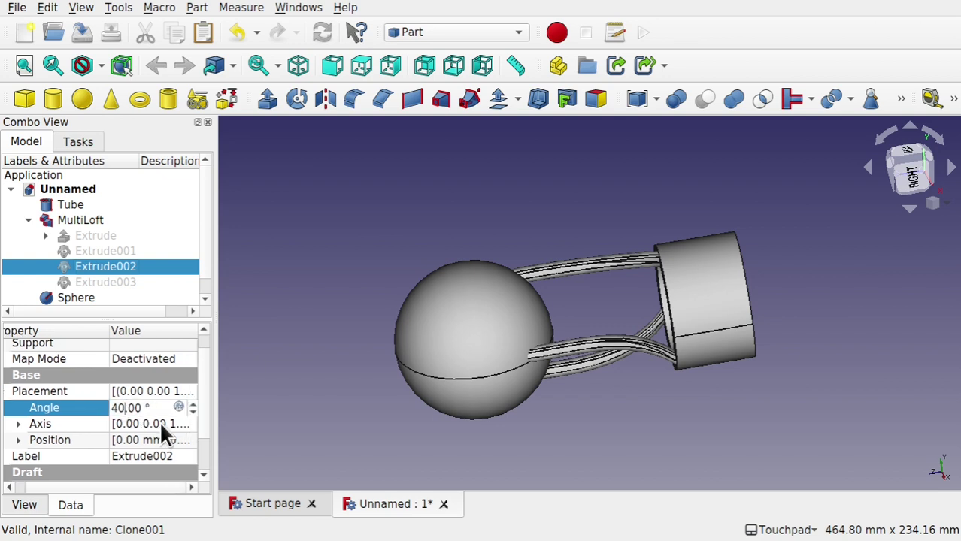
Set Extrude002's Placement Angle to 80° and Extrude003's to 120°
key("BackSpace")
key("BackSpace")
type("80")
left_click(103, 280)
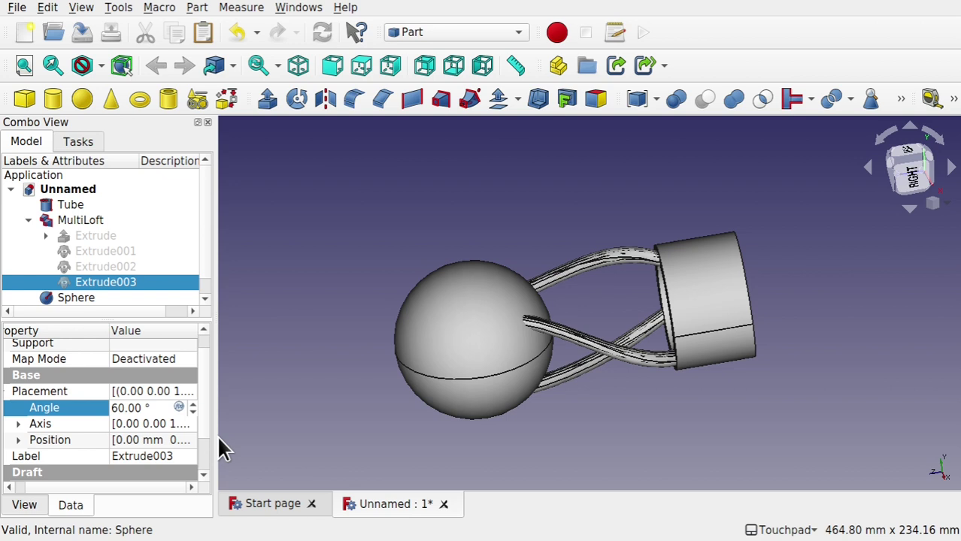
key("BackSpace")
key("BackSpace")
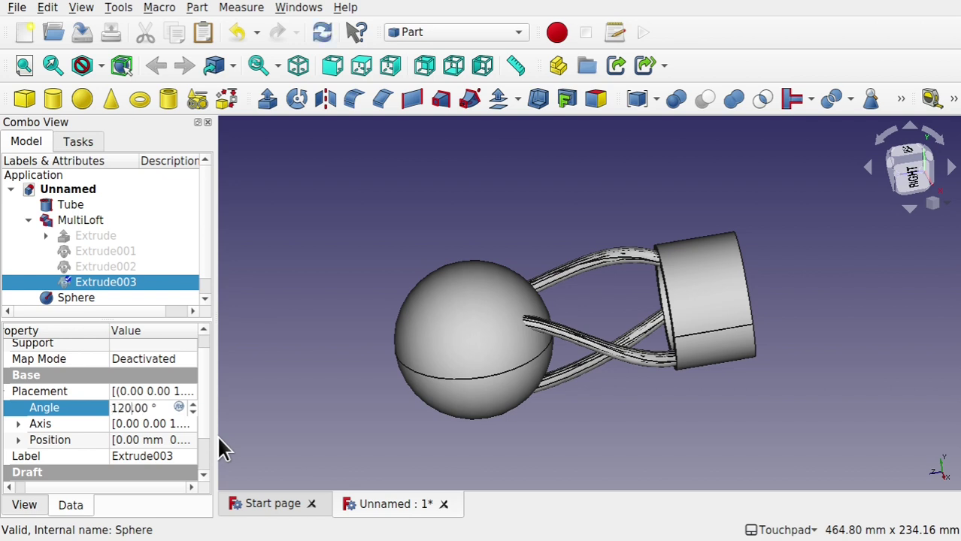
key("Return")
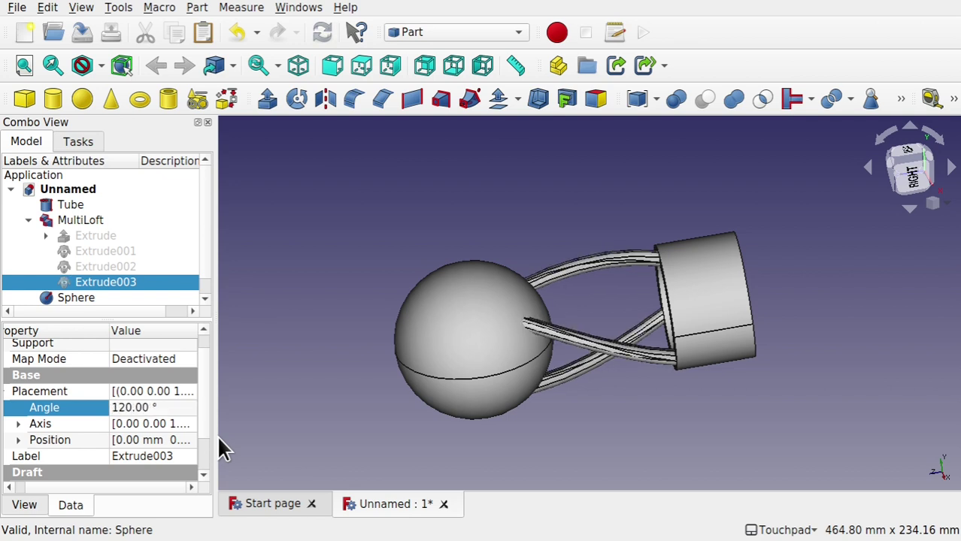
left_click_drag(603, 281, 633, 425, "alt")
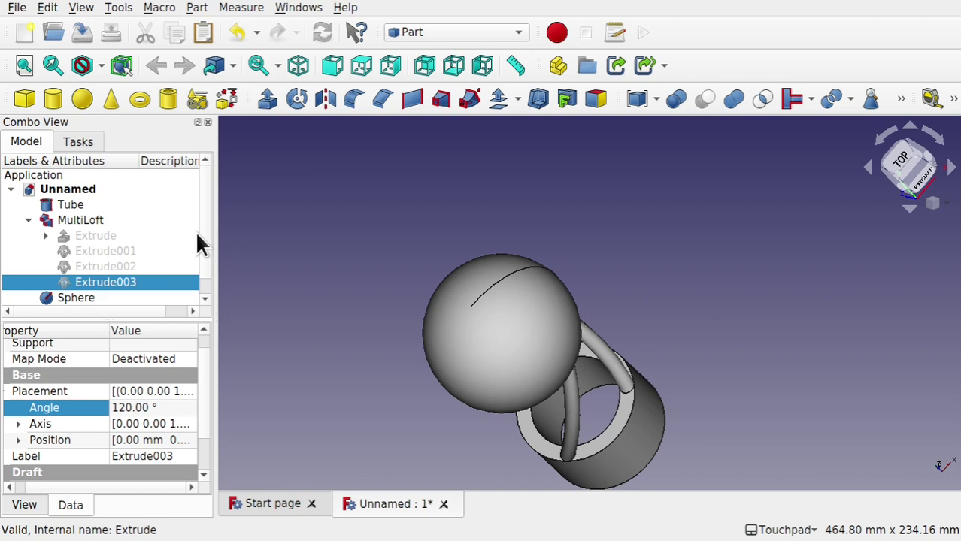
Open the Sketch in section view and drag the side strand circles onto the horizontal axis
left_click(45, 235)
double_click(106, 250)
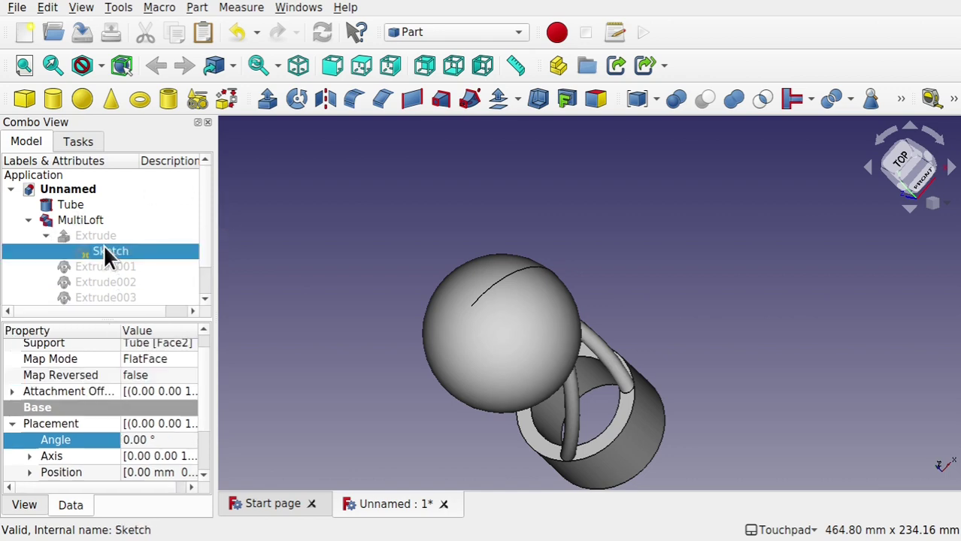
mouse_move(699, 294)
left_mouse_down("alt")
mouse_move(621, 318)
mouse_move(627, 325)
mouse_move(635, 293)
left_mouse_up("alt")
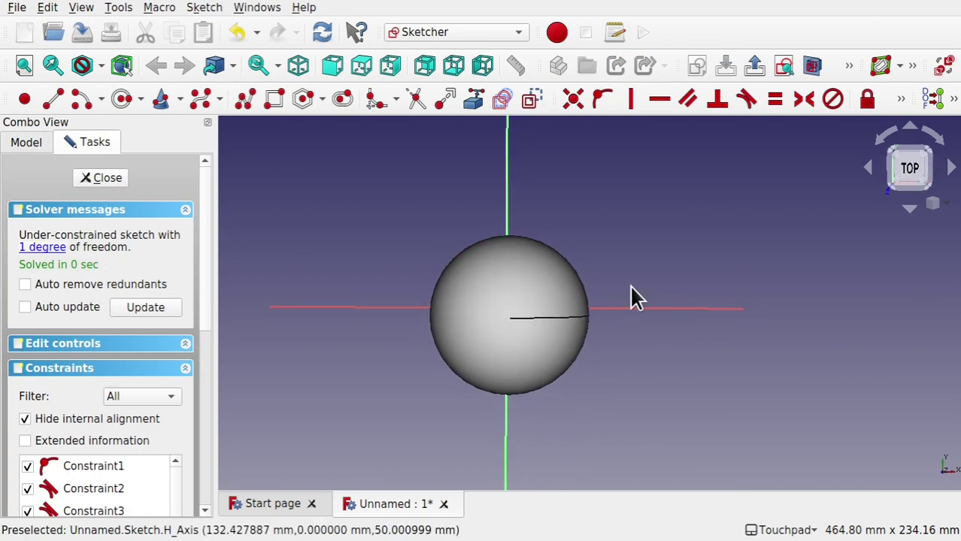
left_click(807, 66)
scroll(508, 308, "up", 2)
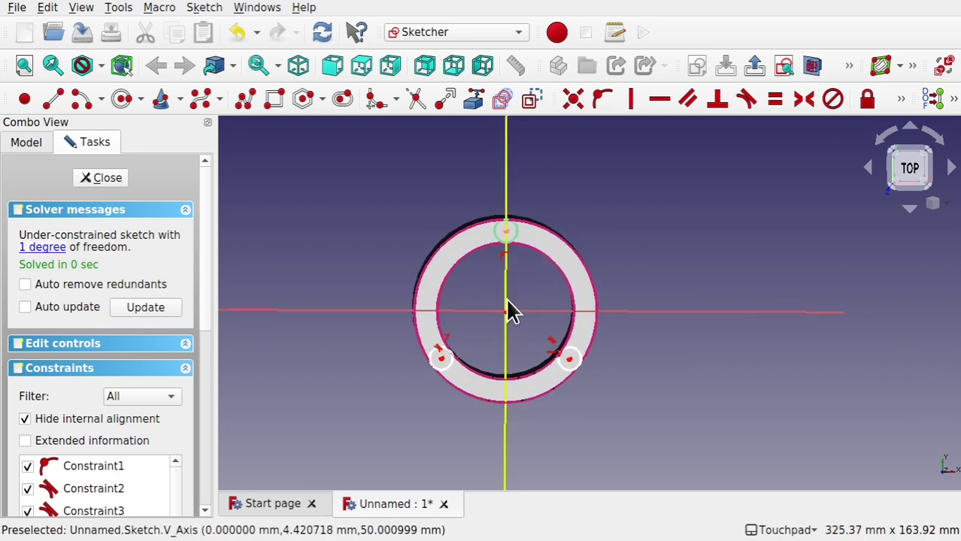
scroll(508, 309, "up", 2)
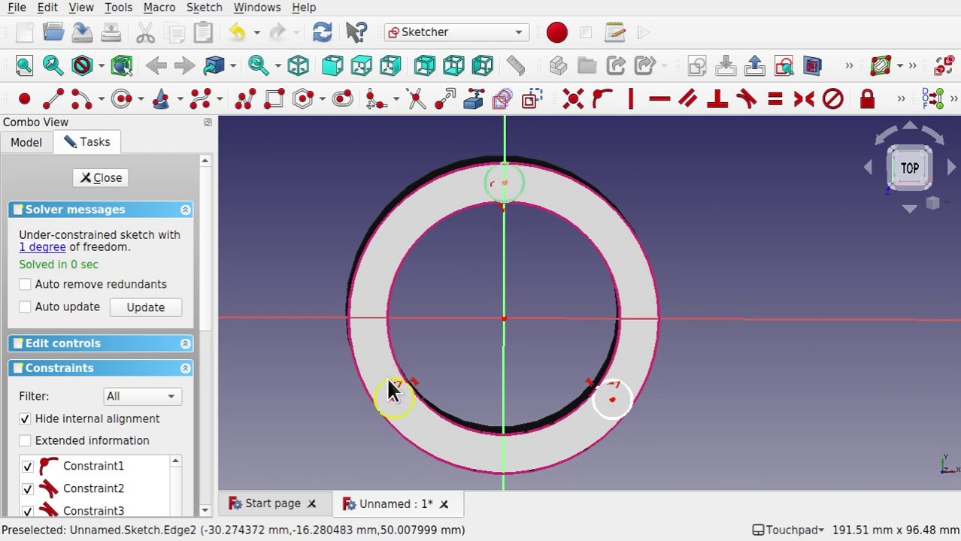
left_click_drag(392, 390, 379, 309)
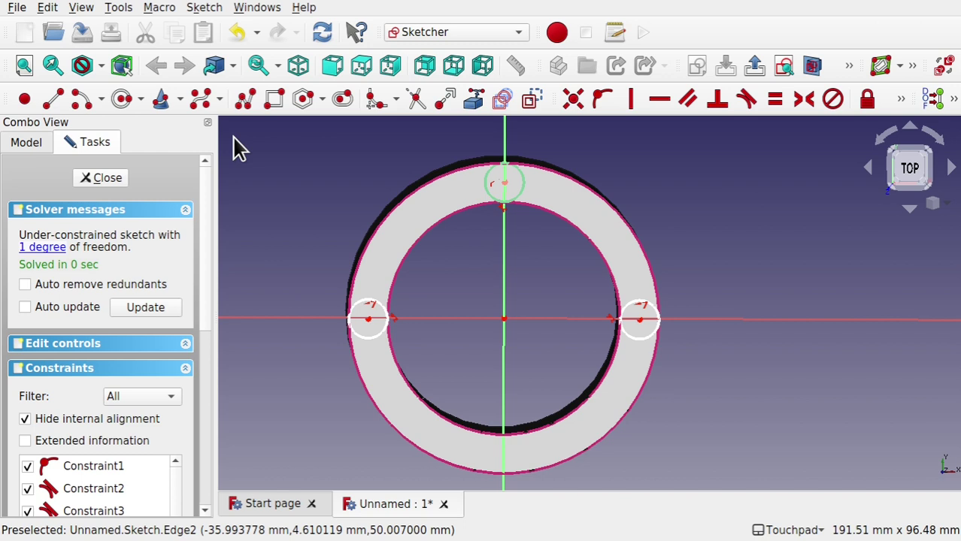
Draw a new circle at the bottom of the ring
left_click(120, 102)
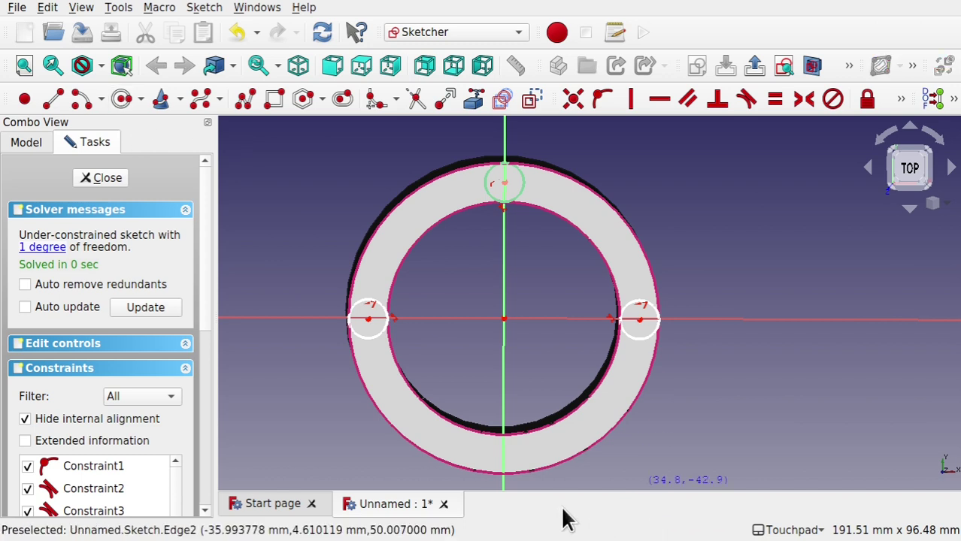
left_click(504, 459)
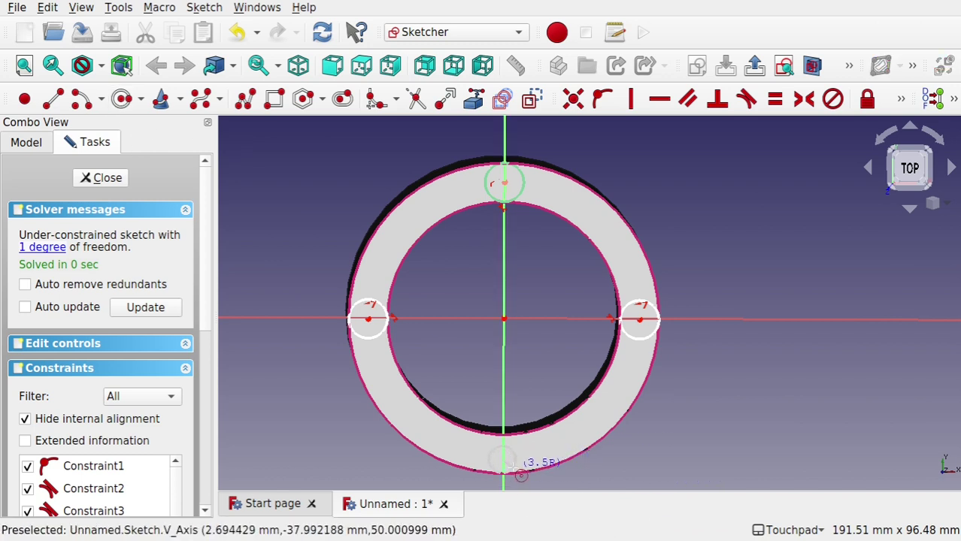
left_click(516, 467)
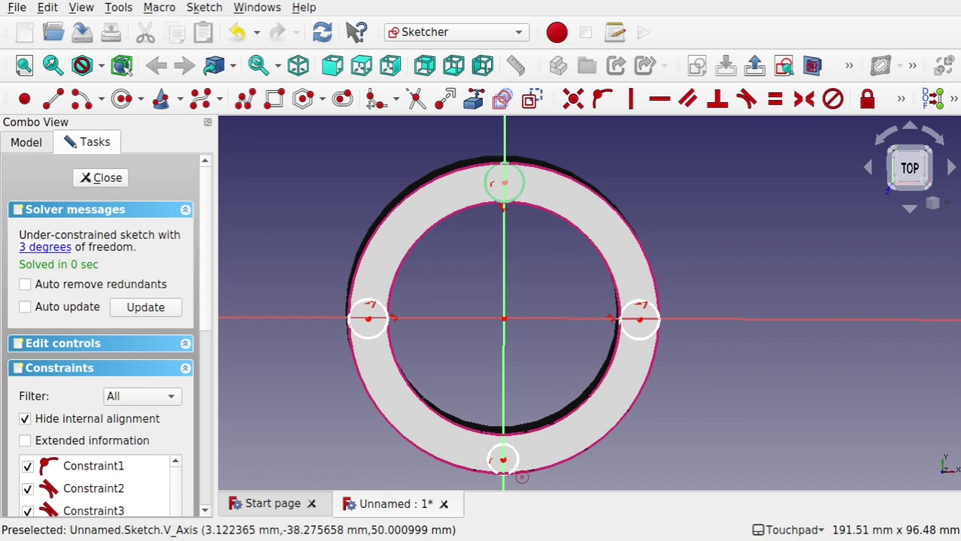
right_click(509, 465)
Make the bottom circle tangent to the inner and outer tube circles, then close the sketch
scroll(504, 444, "up", 2)
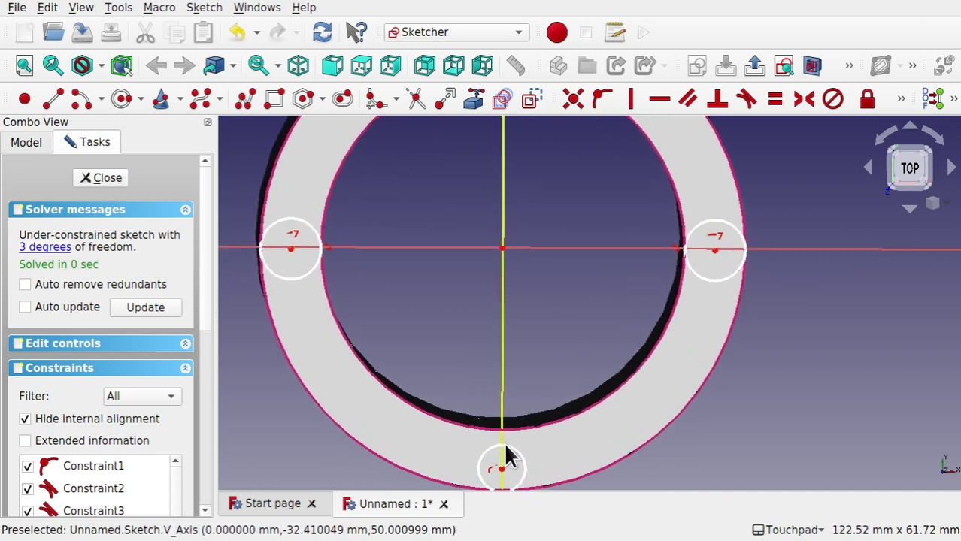
left_click(505, 446)
left_click(512, 450)
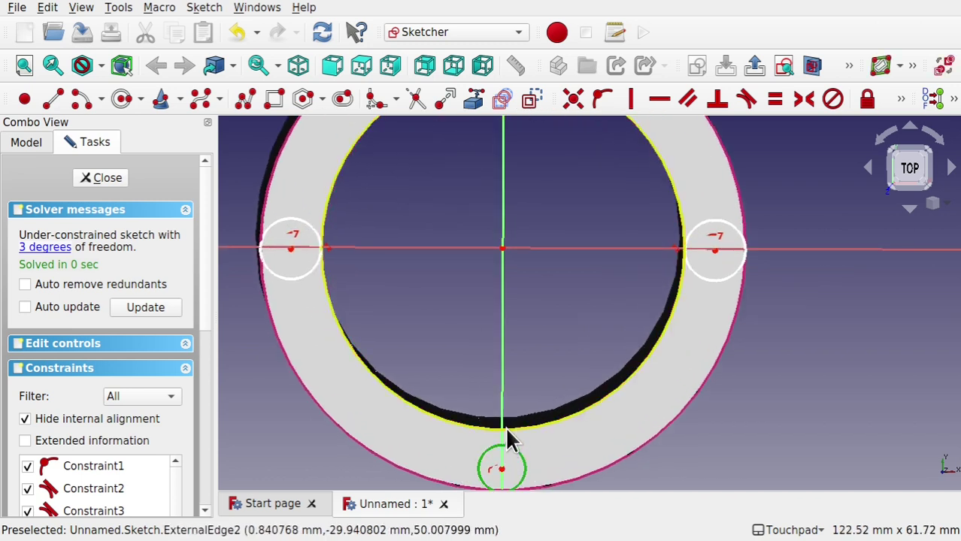
left_click(505, 427)
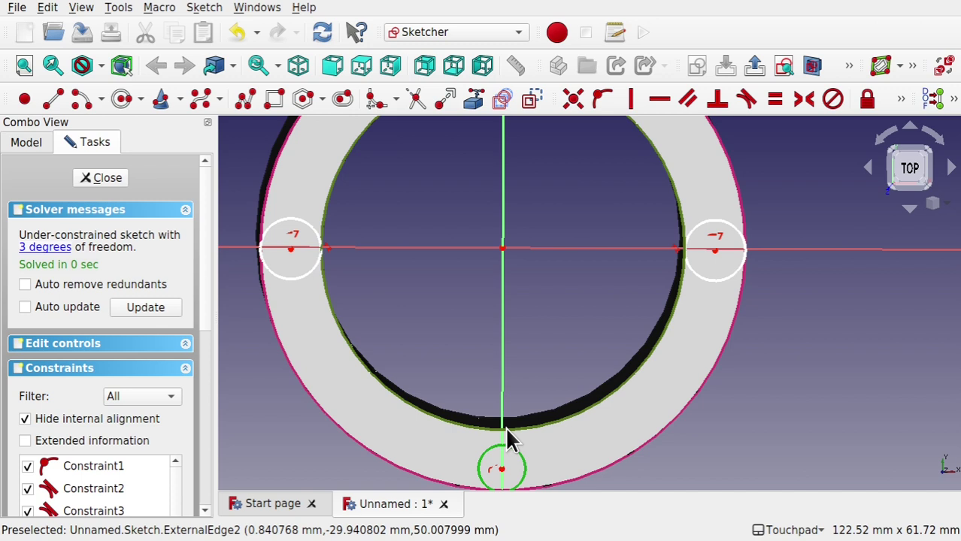
left_click(743, 105)
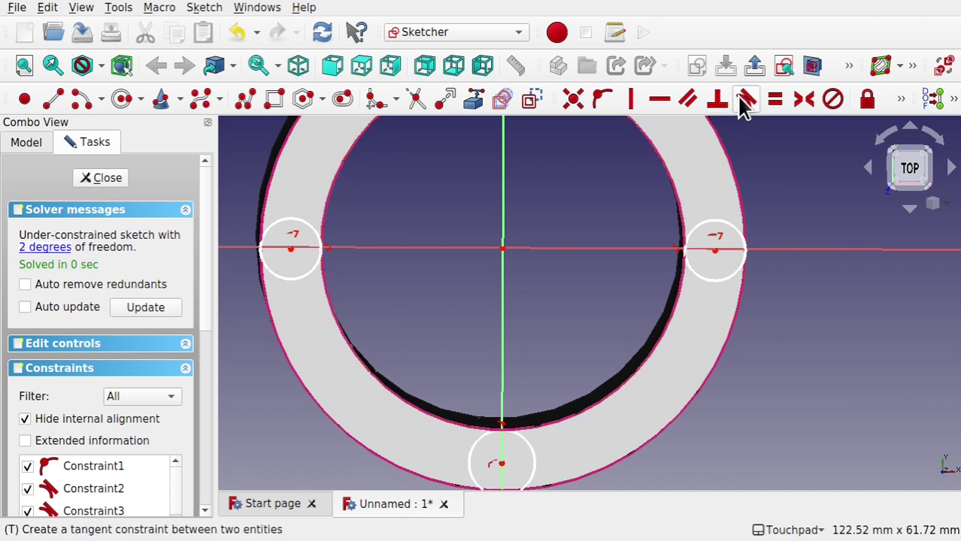
left_click(530, 489)
left_click(541, 484)
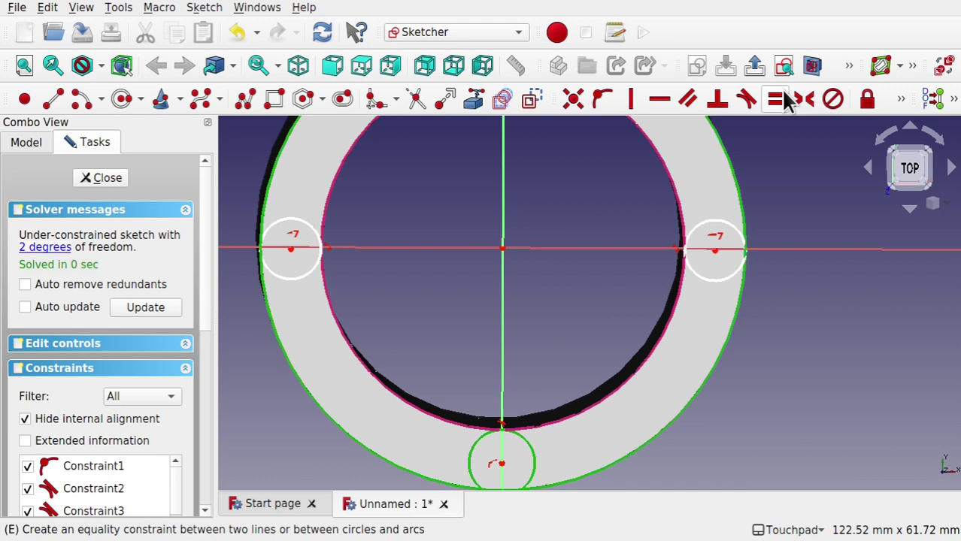
left_click(751, 103)
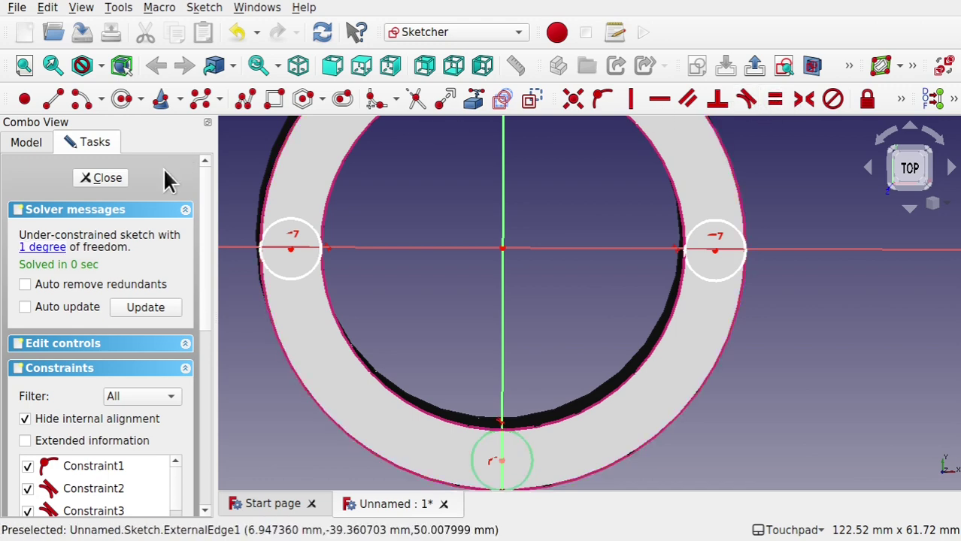
left_click(105, 178)
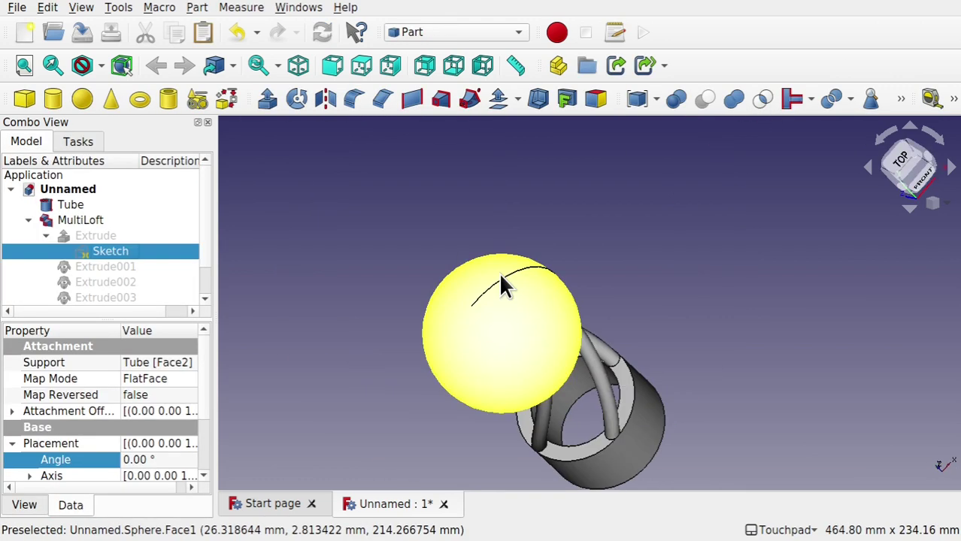
Orbit to the tube's open end and reopen the Sketch for editing
left_click_drag(570, 430, 517, 380, "shift")
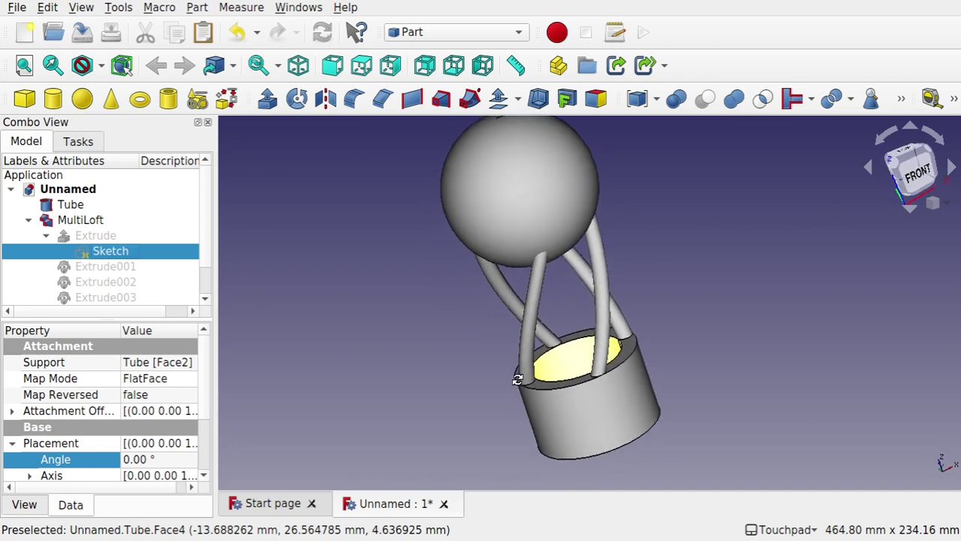
double_click(121, 254)
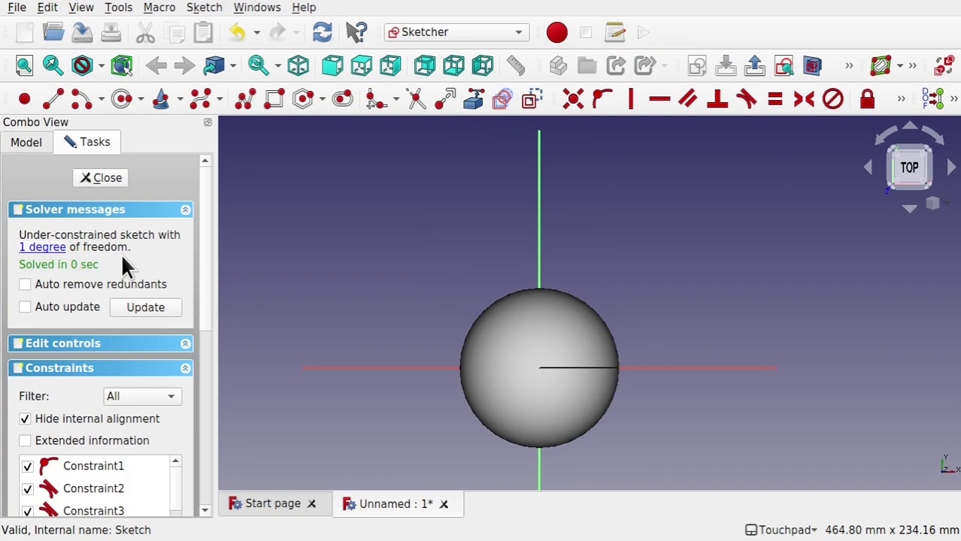
In section view, draw three small circles clustered around the sketch origin
left_click(810, 66)
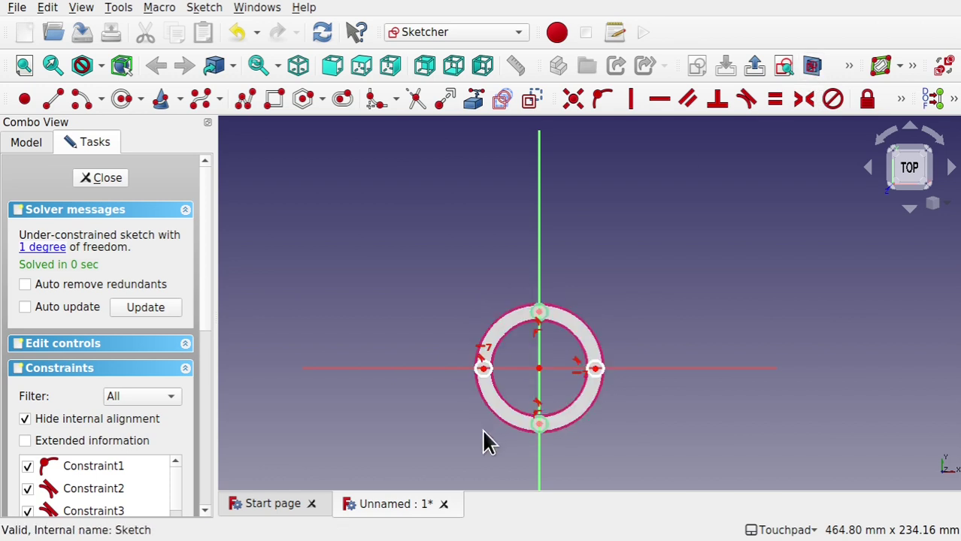
scroll(525, 384, "up", 5)
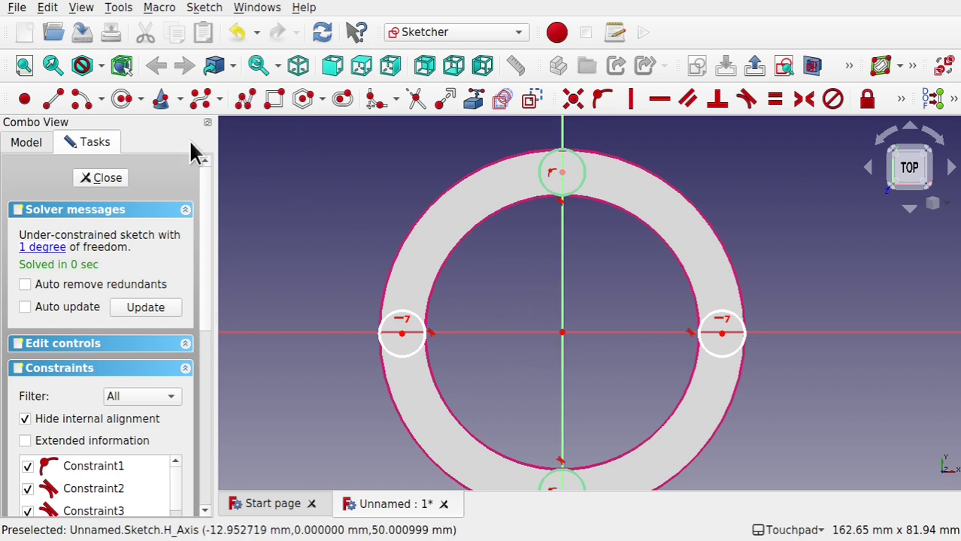
left_click(122, 99)
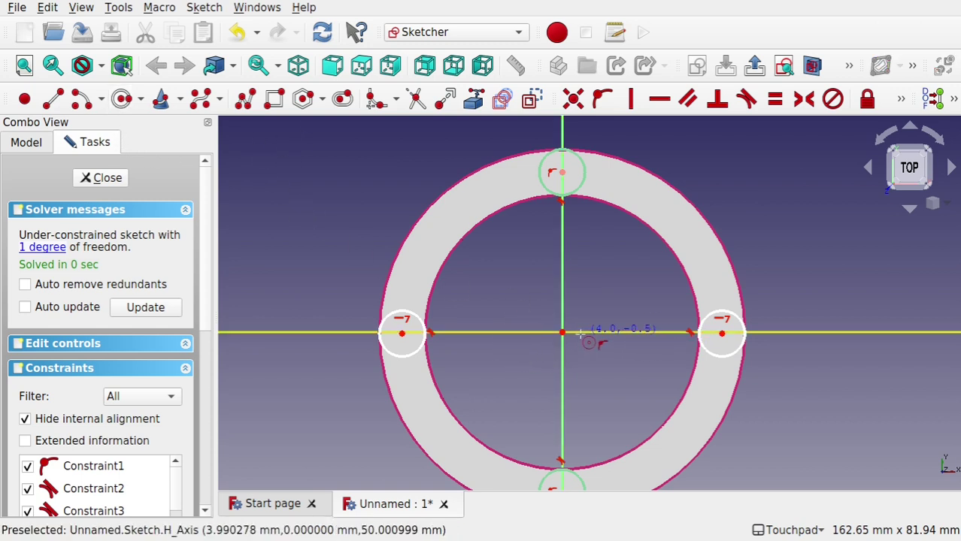
left_click(584, 331)
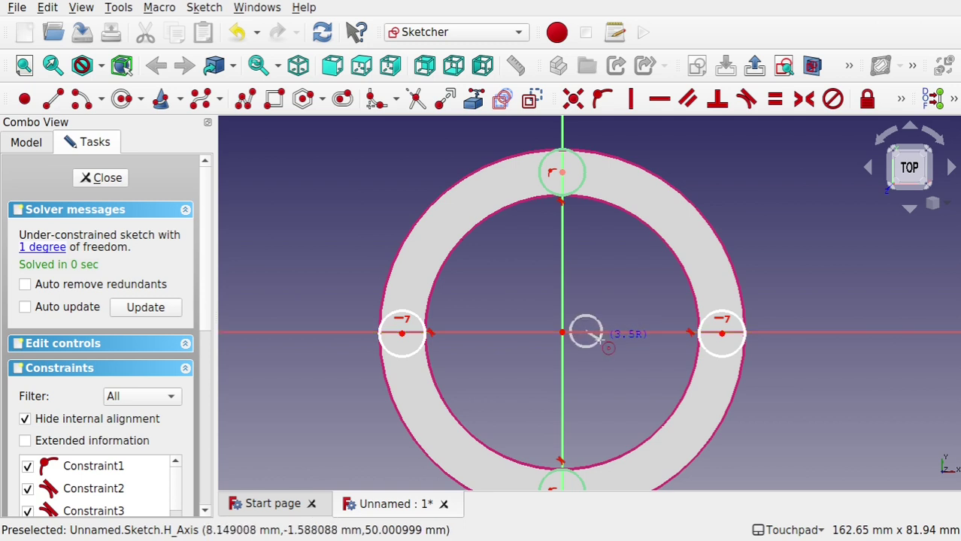
left_click(586, 333)
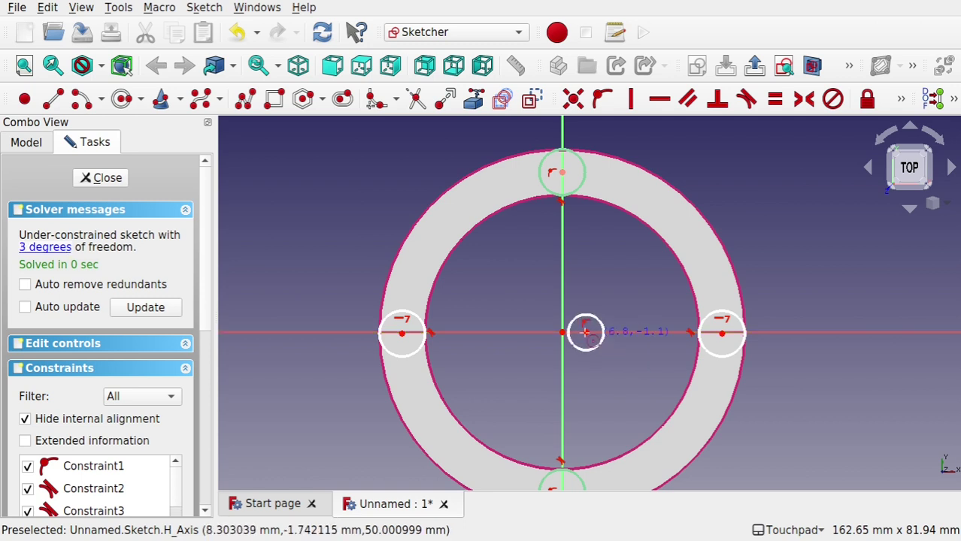
left_click(562, 302)
left_click(579, 316)
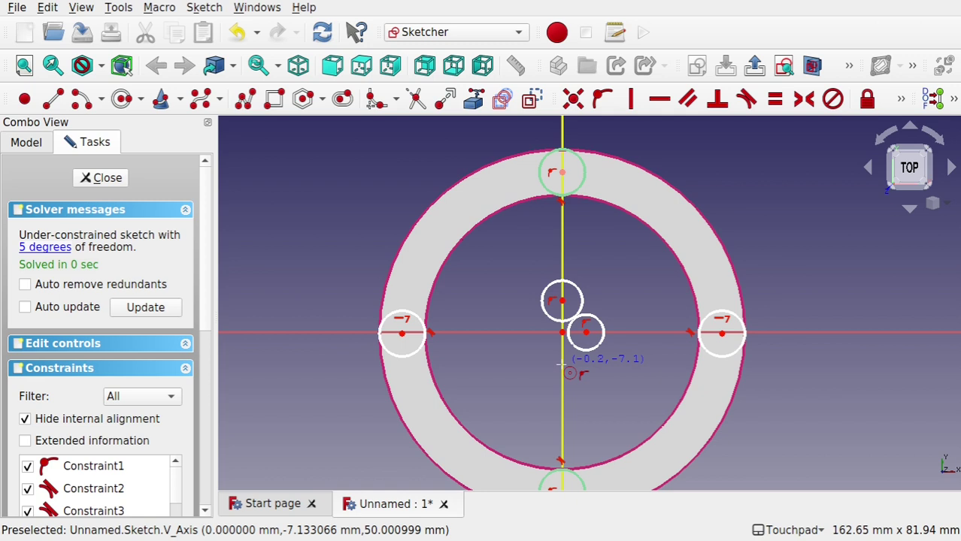
left_click(562, 334)
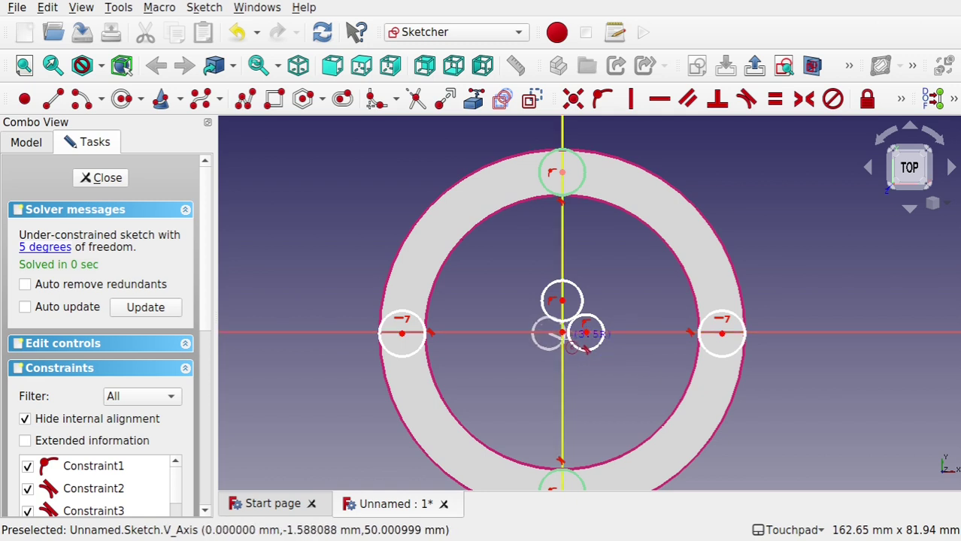
left_click(571, 352)
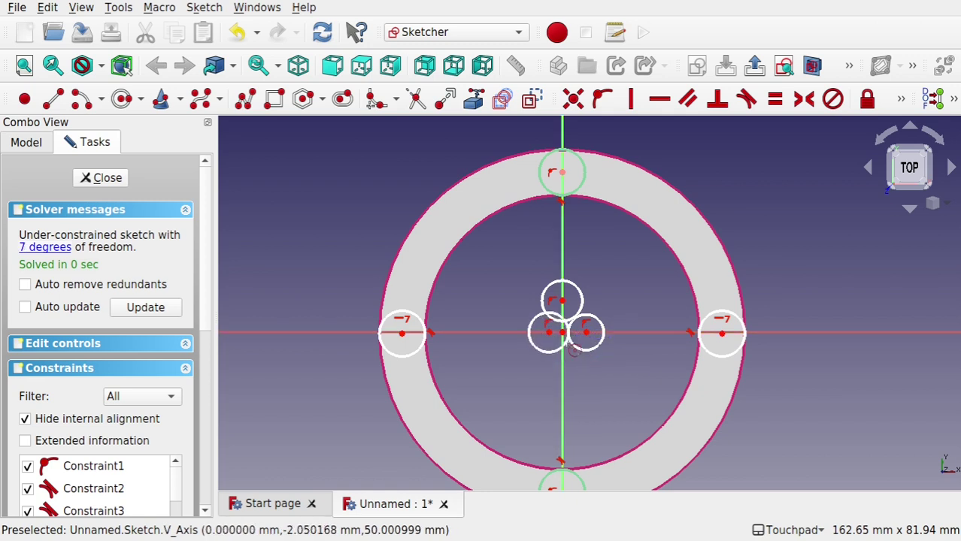
Select the small top circle and reveal the additional constraint tools
left_click(544, 324)
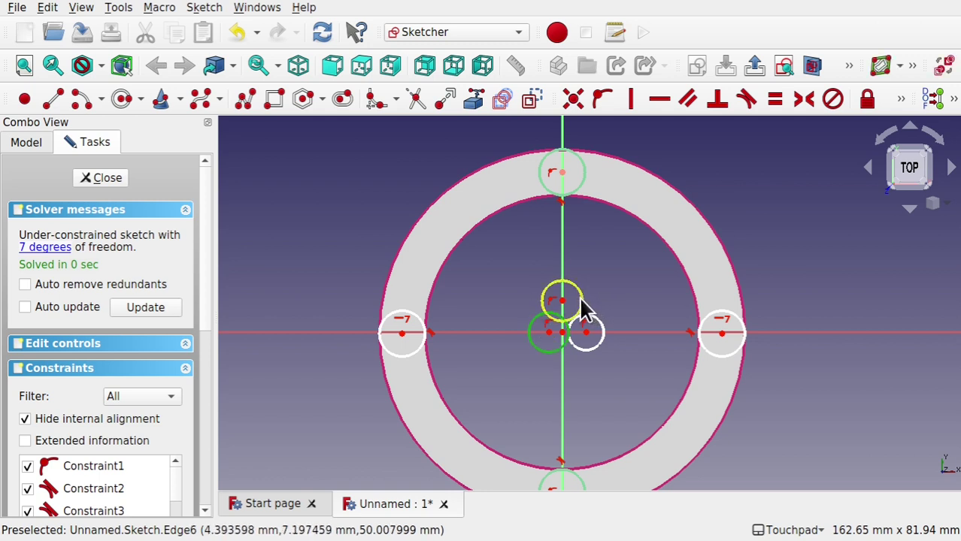
left_click(597, 286)
left_click(582, 295)
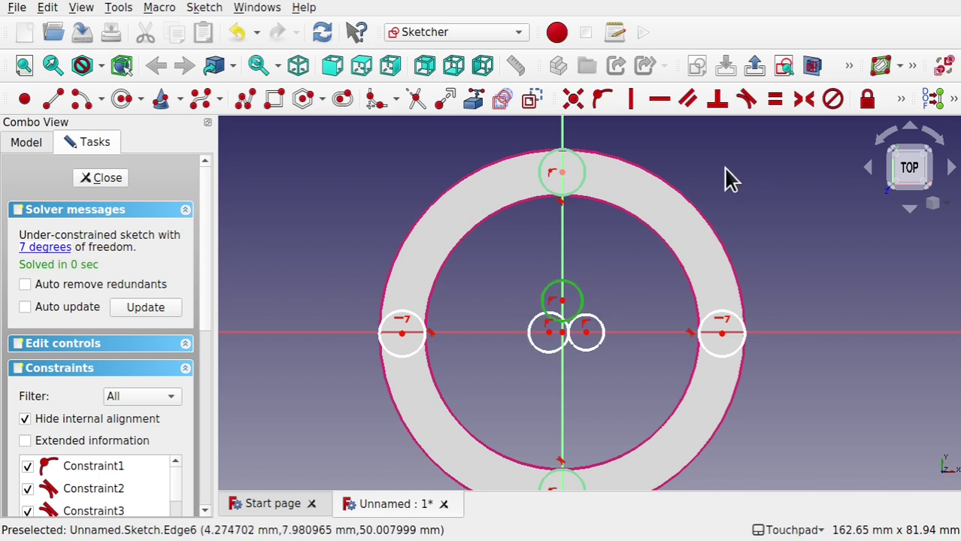
left_click(901, 98)
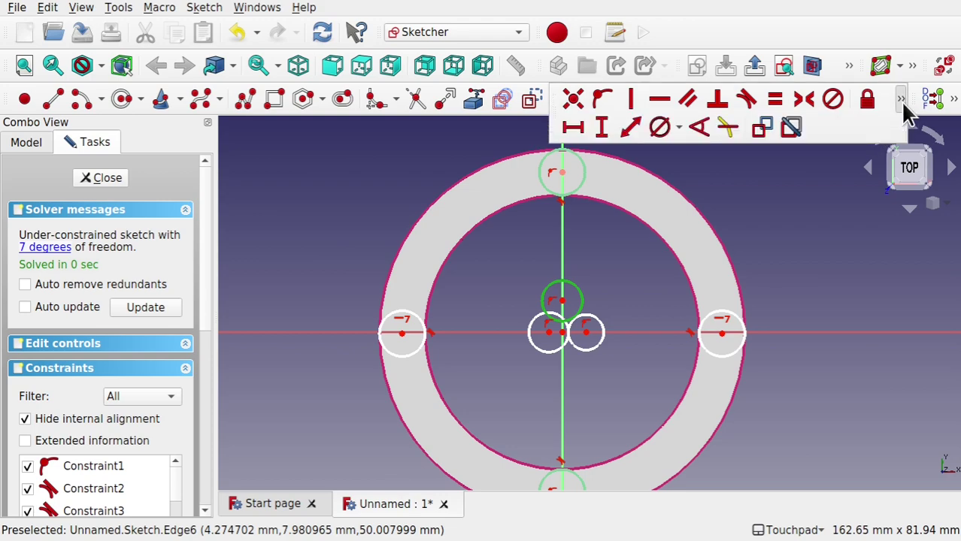
Give the top circle a 10 mm diameter and make all three small circles equal
left_click(659, 127)
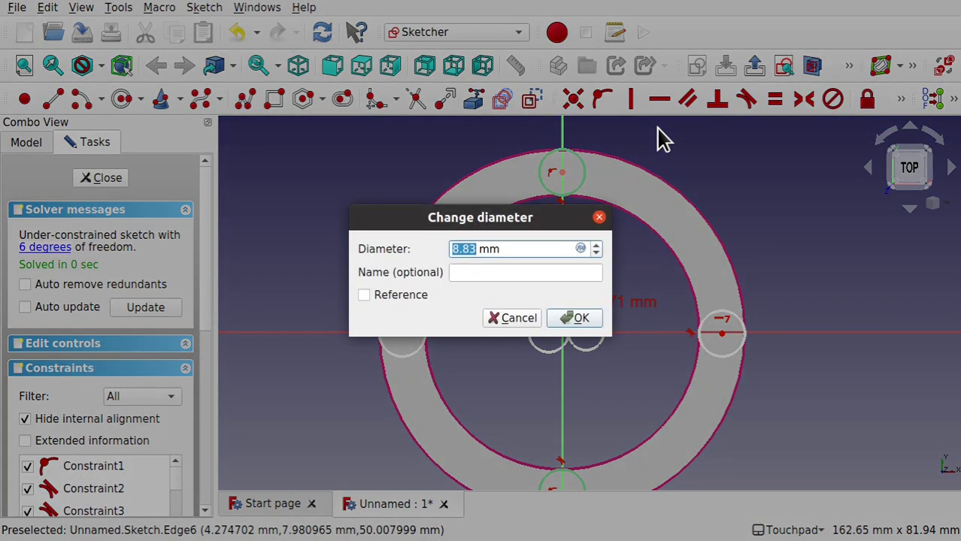
key("Return")
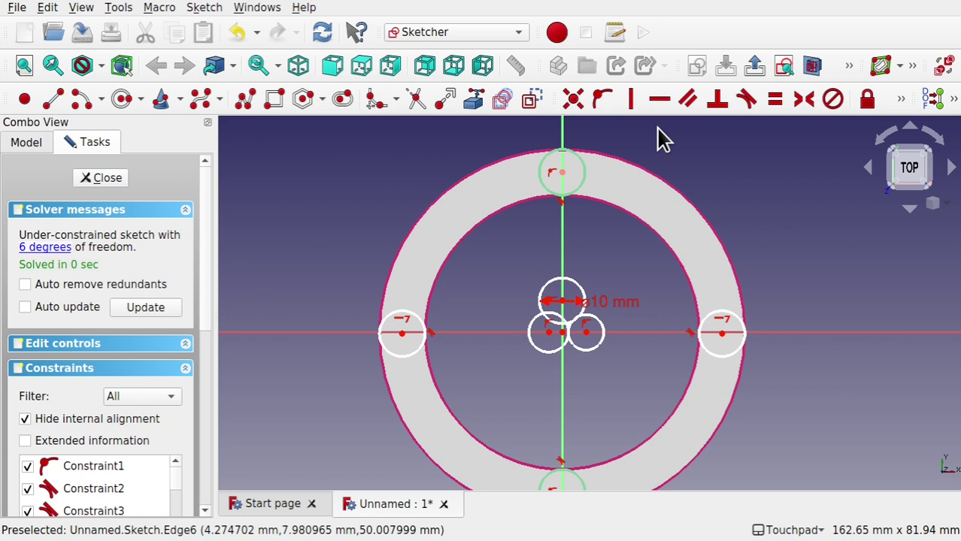
left_click(584, 293)
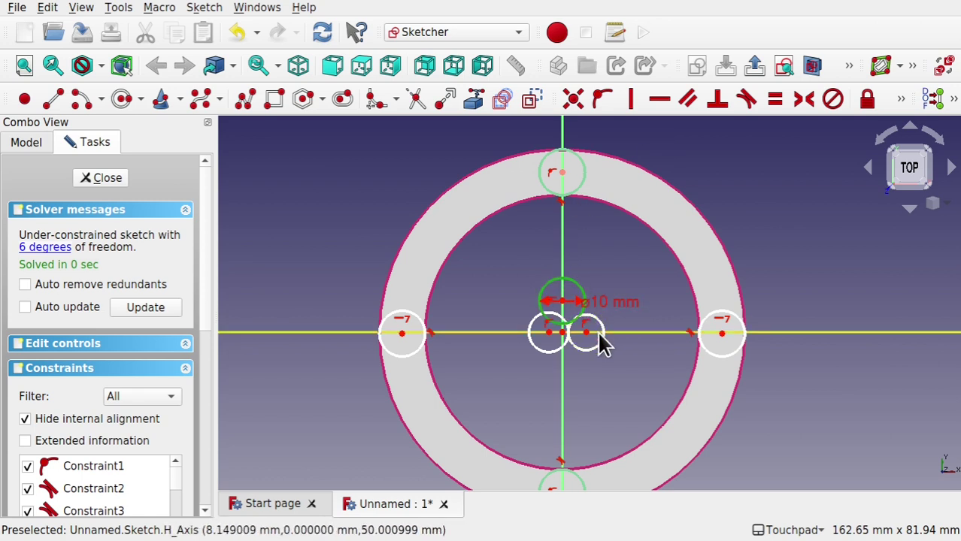
left_click(599, 352)
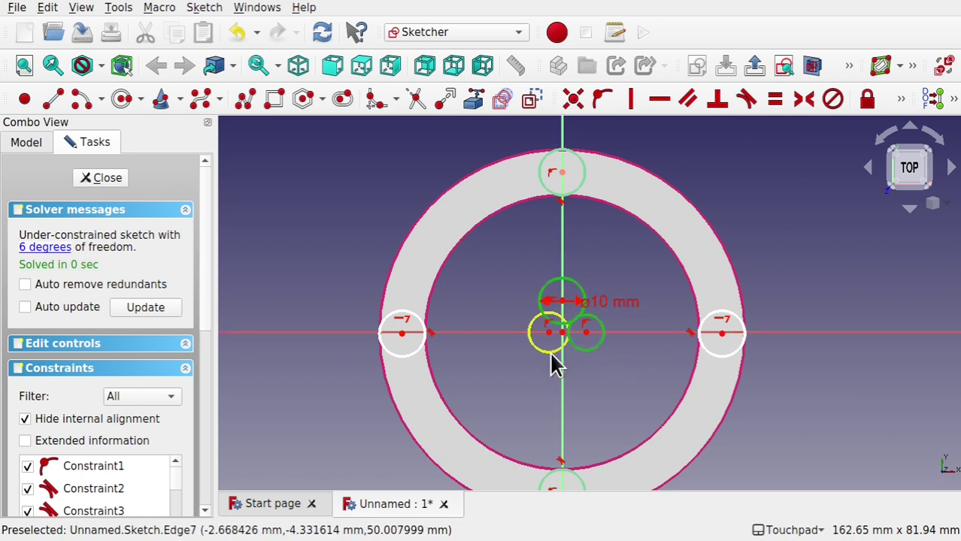
left_click(550, 350)
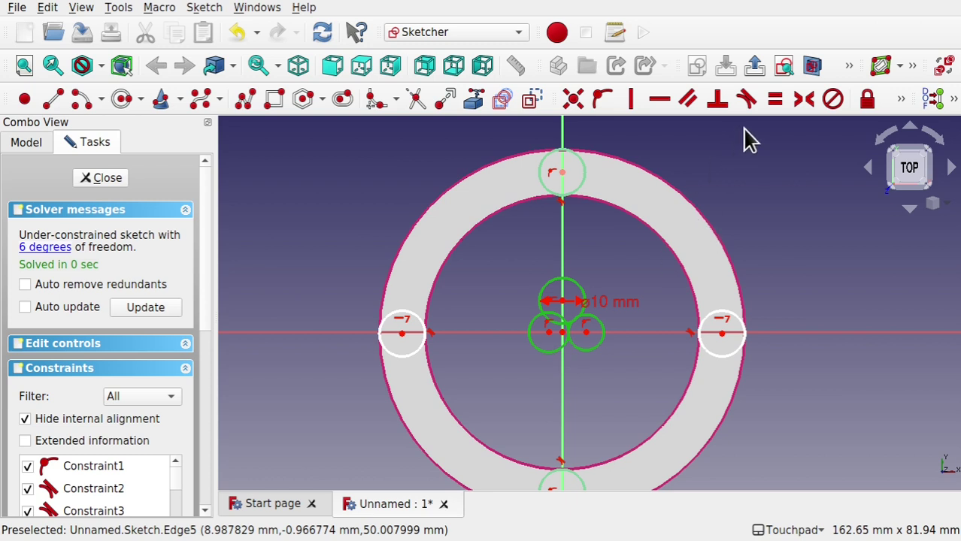
left_click(774, 104)
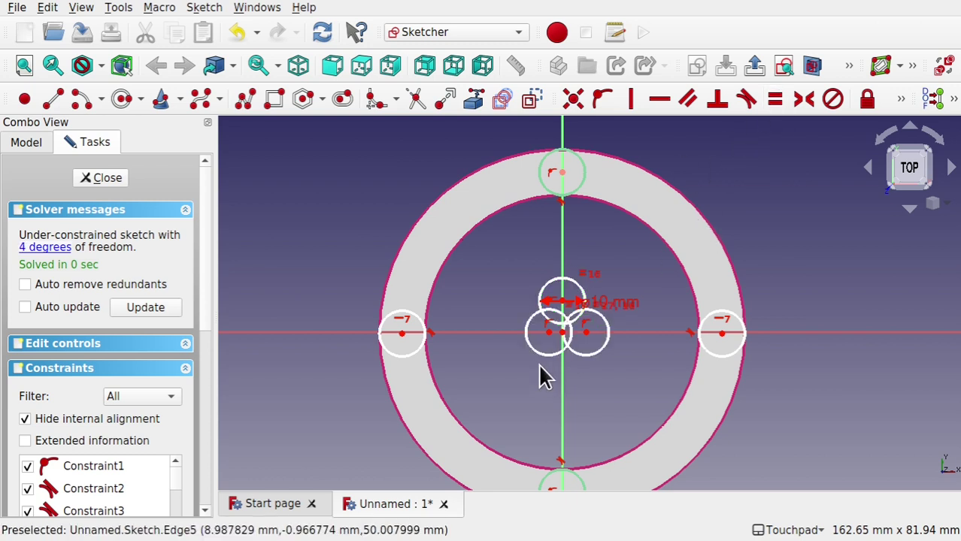
Make the left and right circles each tangent to the top circle
left_click_drag(547, 331, 517, 339)
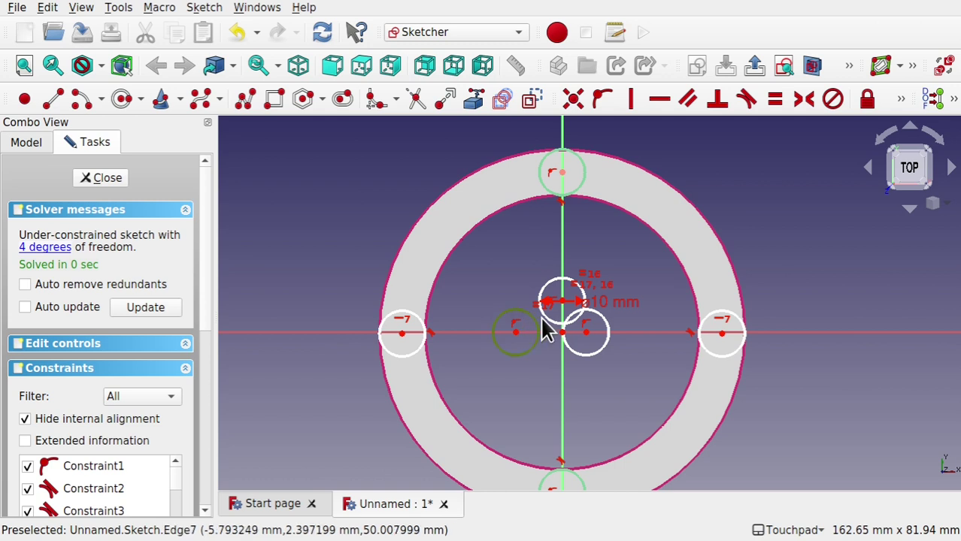
left_click(539, 328)
left_click(545, 316)
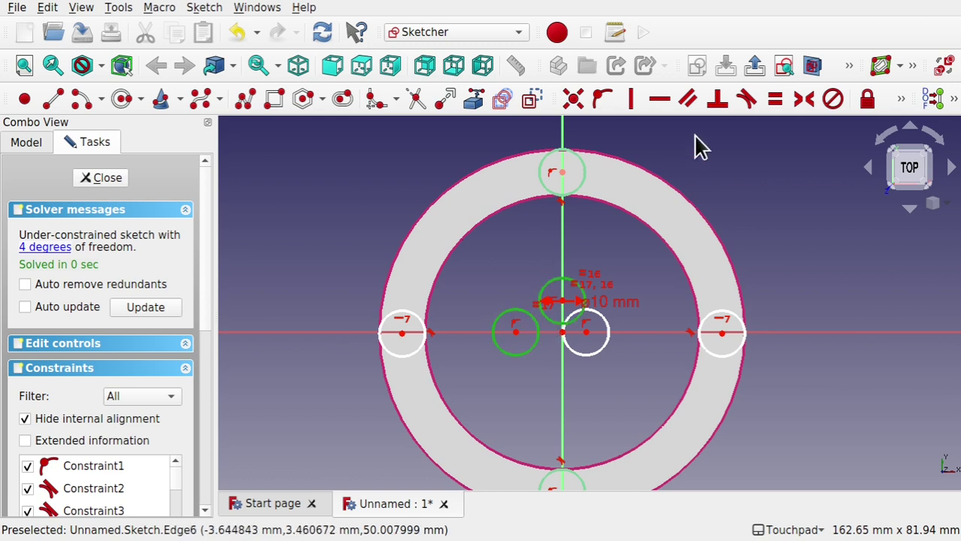
left_click(747, 99)
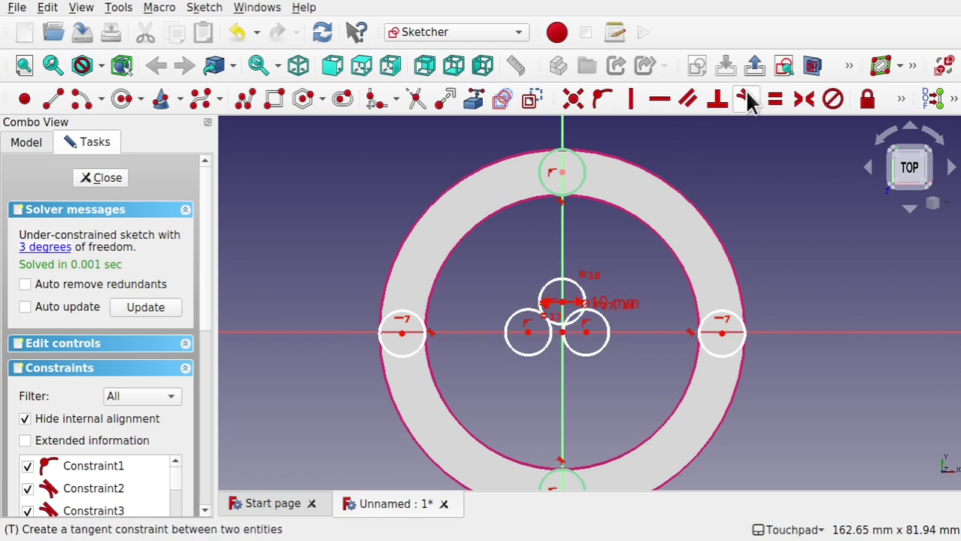
left_click(599, 317)
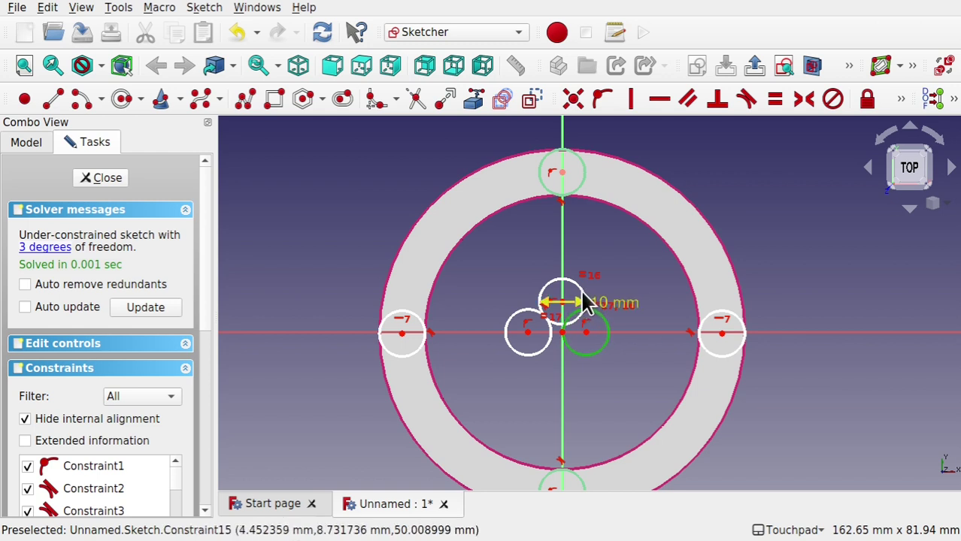
left_click(577, 284)
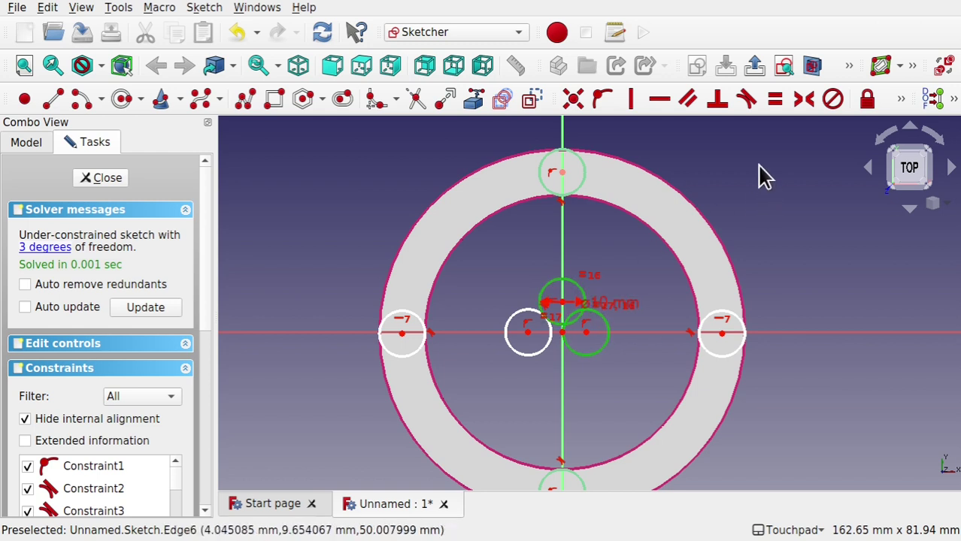
left_click(746, 98)
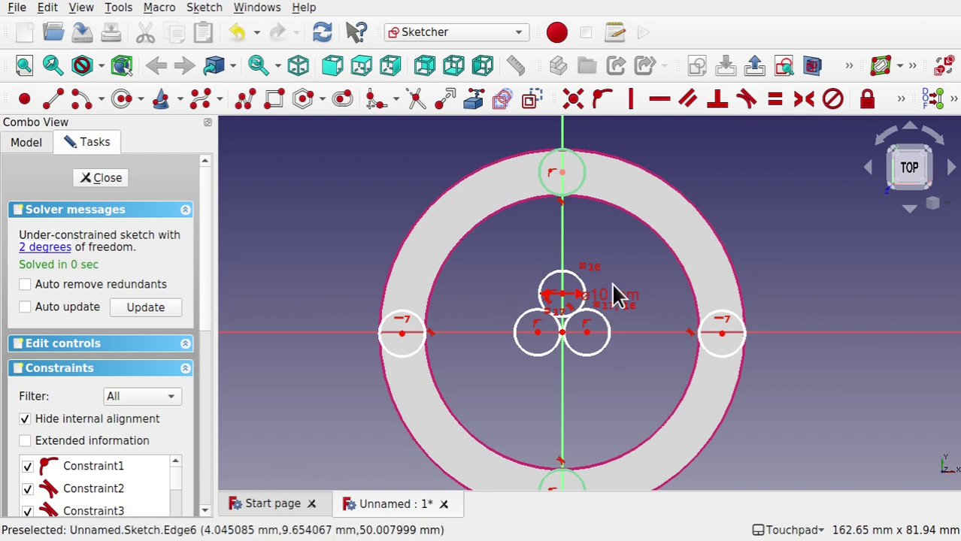
Make the left and right small circles tangent to each other
left_click(562, 337)
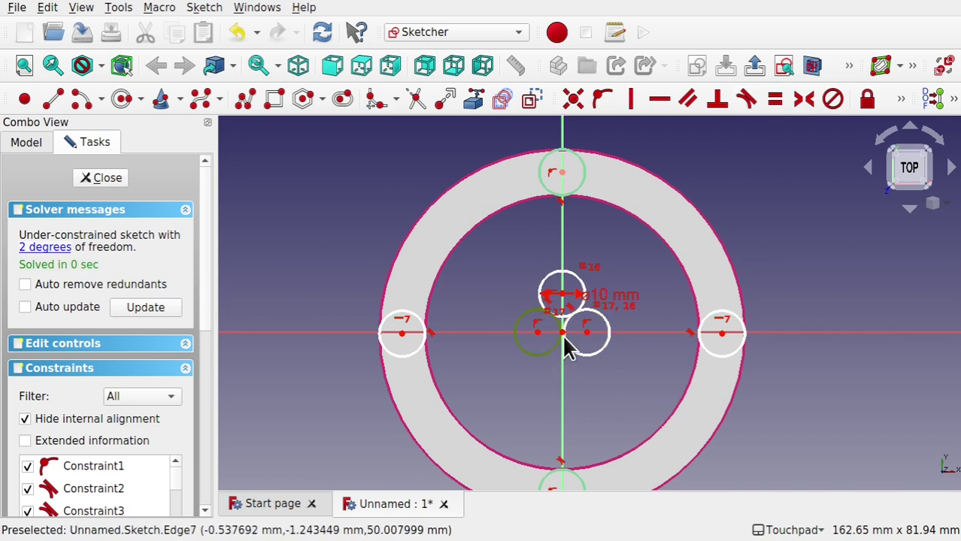
left_click(618, 361)
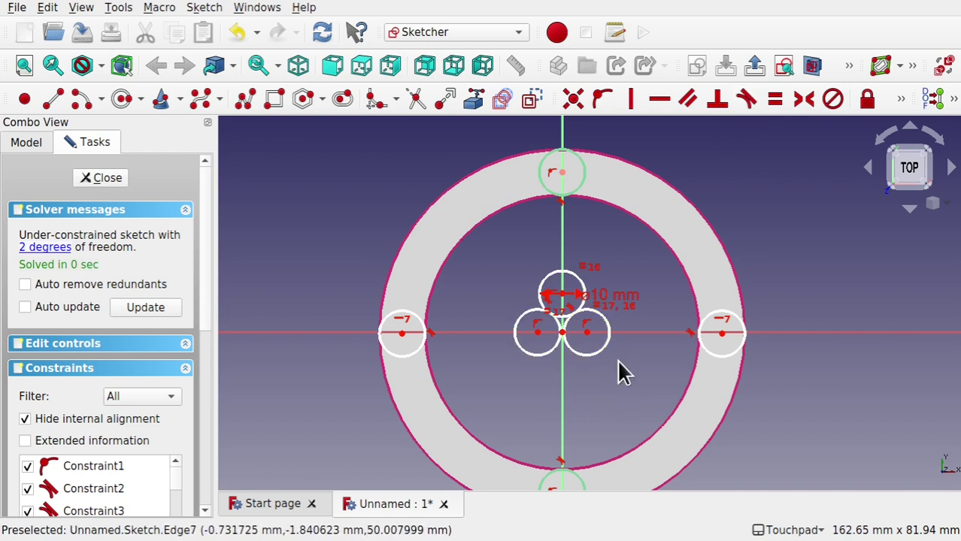
scroll(553, 330, "up", 5)
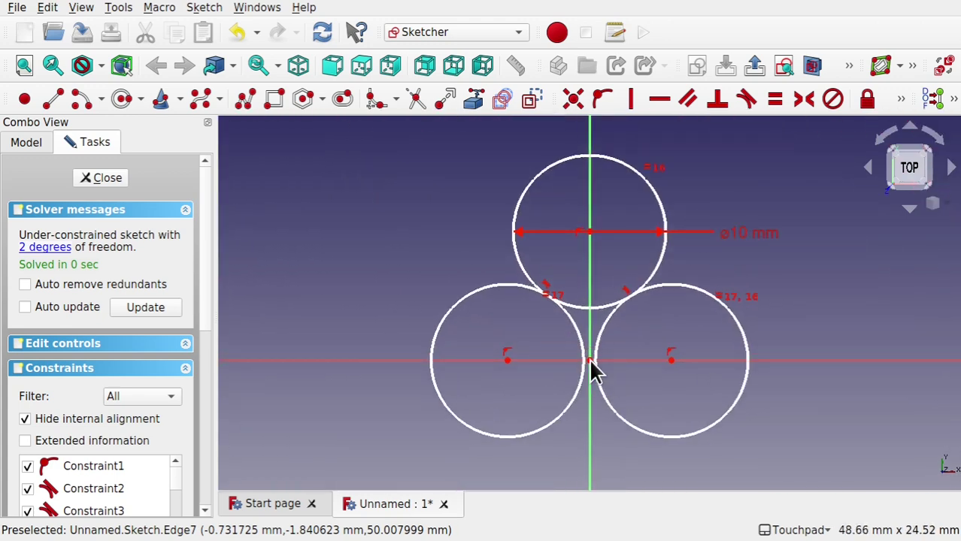
left_click(580, 400)
left_click(600, 394)
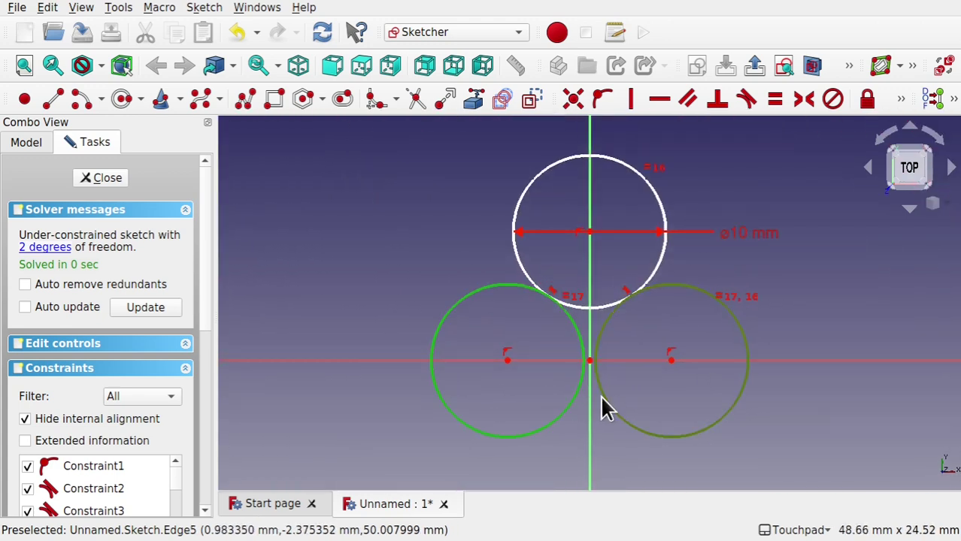
left_click(746, 101)
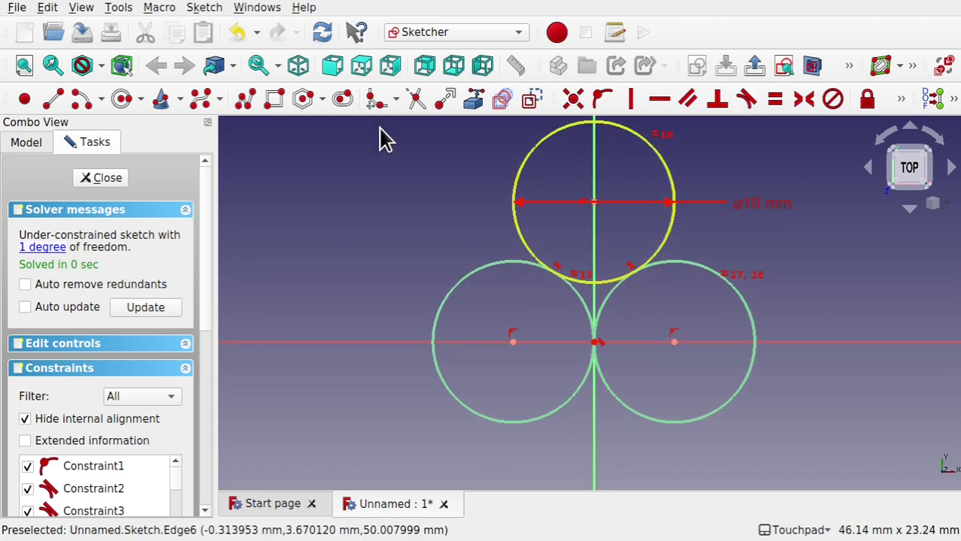
Trim the inner arcs of the left, right and top circles, then close the sketch
left_click(414, 98)
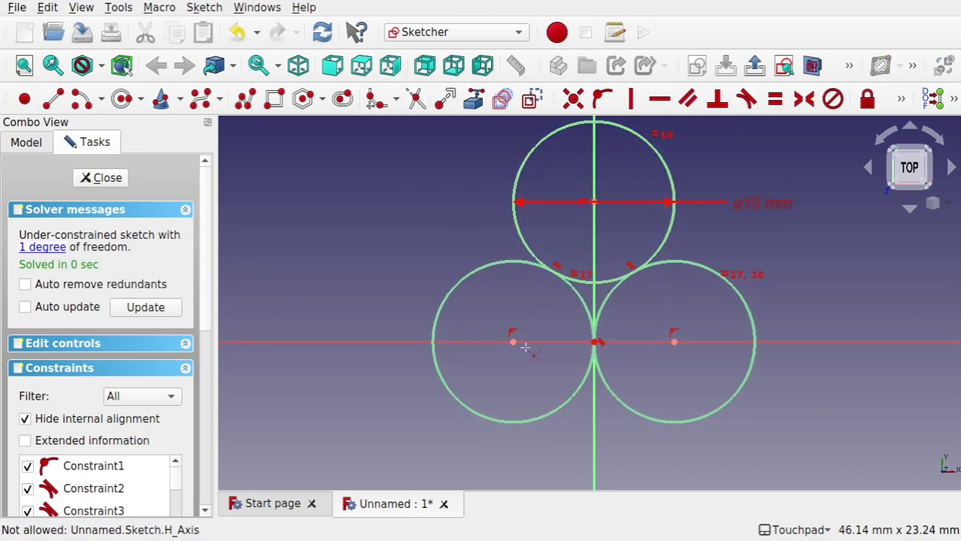
left_click(587, 310)
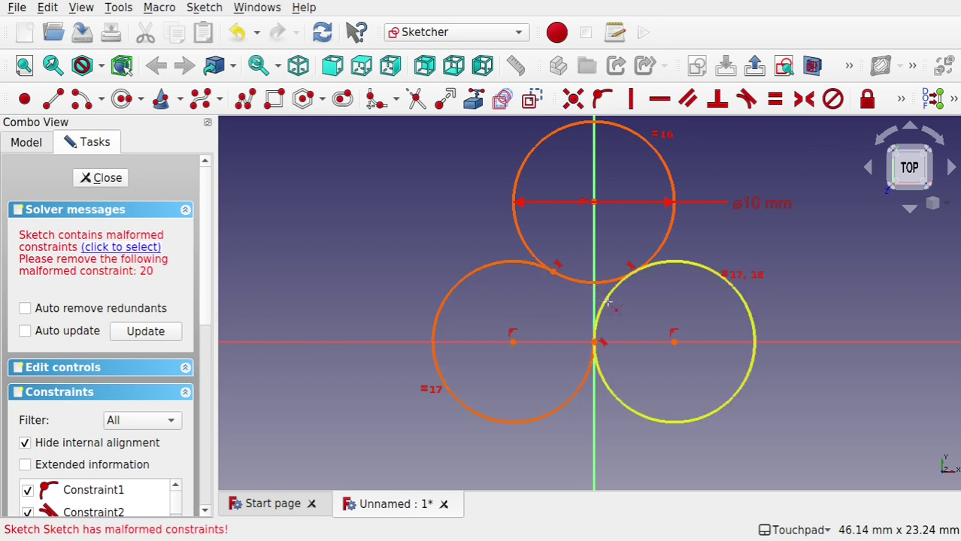
left_click(610, 312)
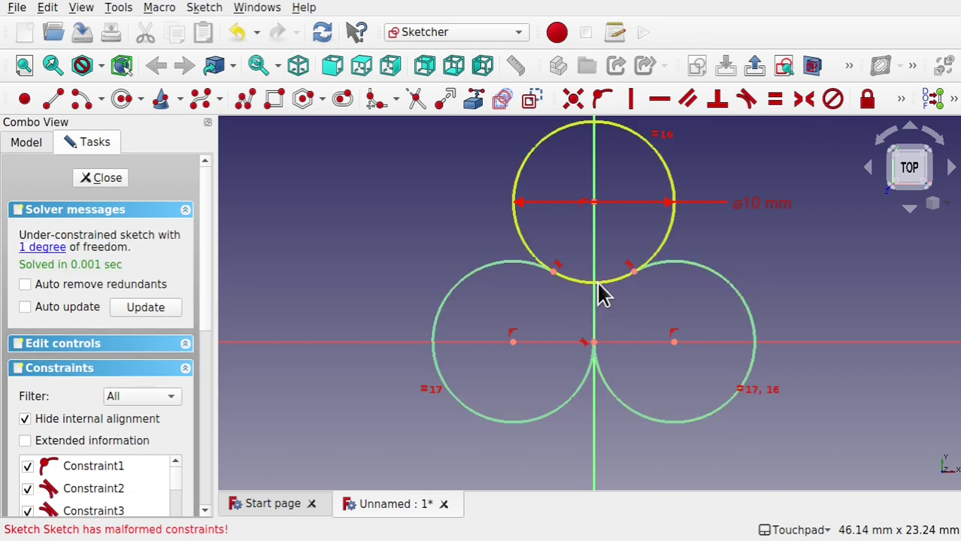
left_click(599, 286)
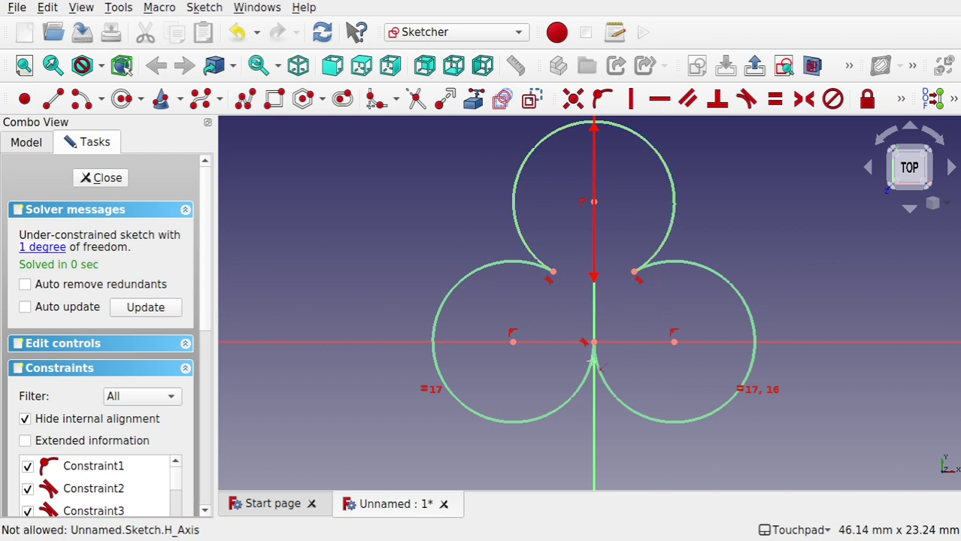
left_click(117, 179)
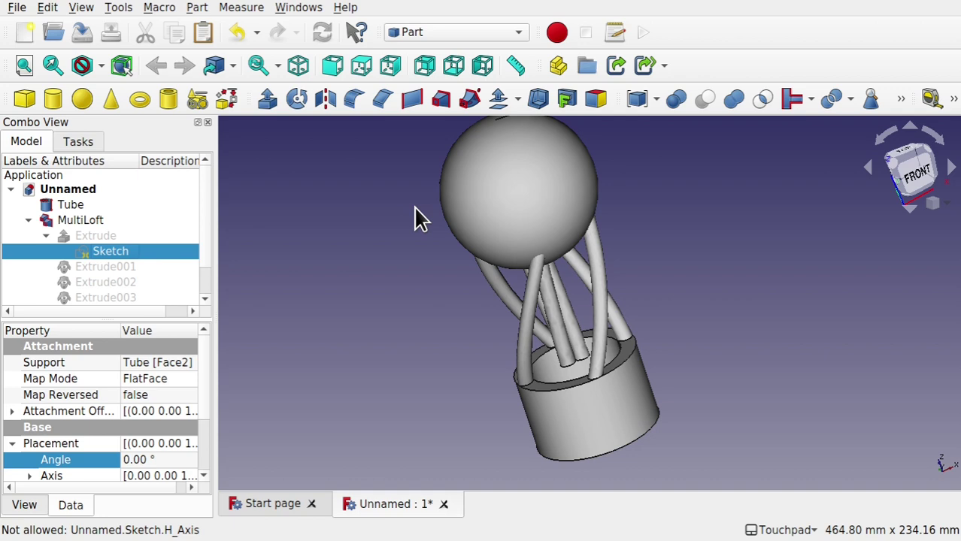
left_click_drag(530, 301, 492, 434, "alt")
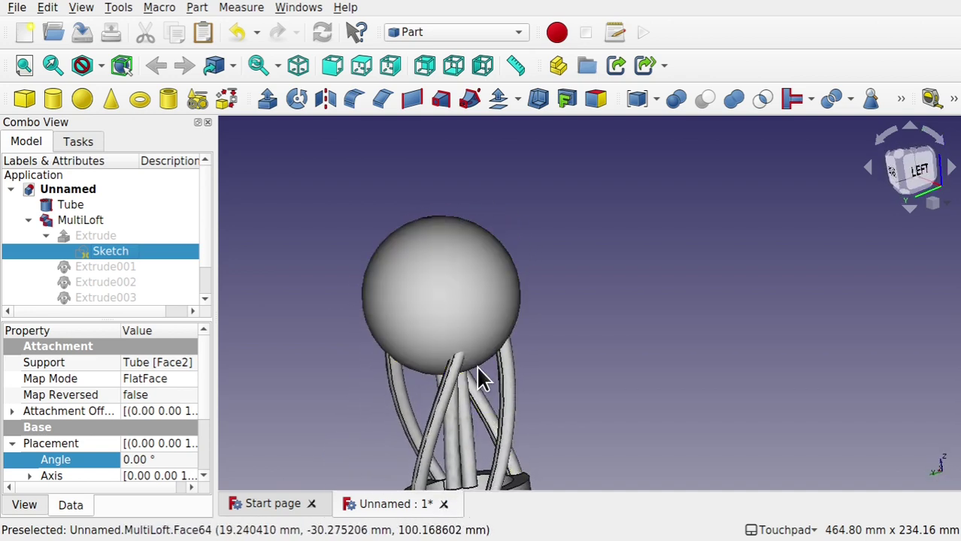
middle_click_drag(492, 375, 576, 272)
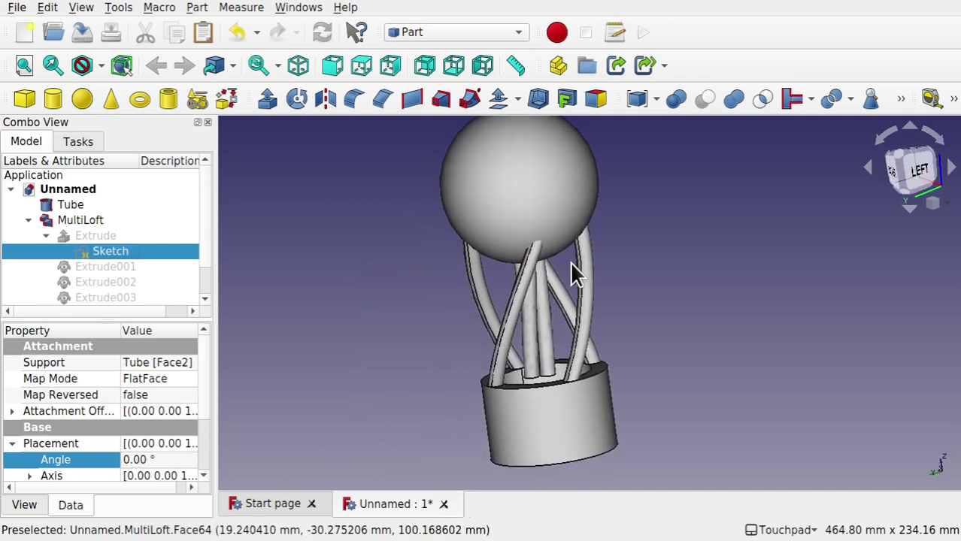
middle_click_drag(583, 354, 522, 386)
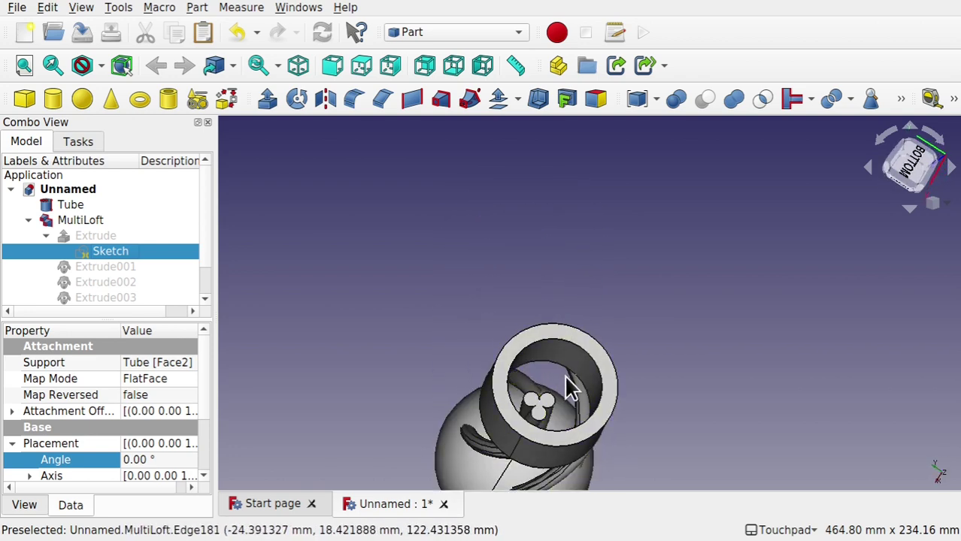
mouse_move(576, 366)
middle_mouse_down()
mouse_move(579, 315)
mouse_move(567, 394)
mouse_move(532, 422)
mouse_move(681, 298)
mouse_move(628, 281)
mouse_move(540, 301)
mouse_move(506, 293)
mouse_move(648, 254)
mouse_move(707, 210)
mouse_move(646, 265)
middle_mouse_up()
left_click(627, 282)
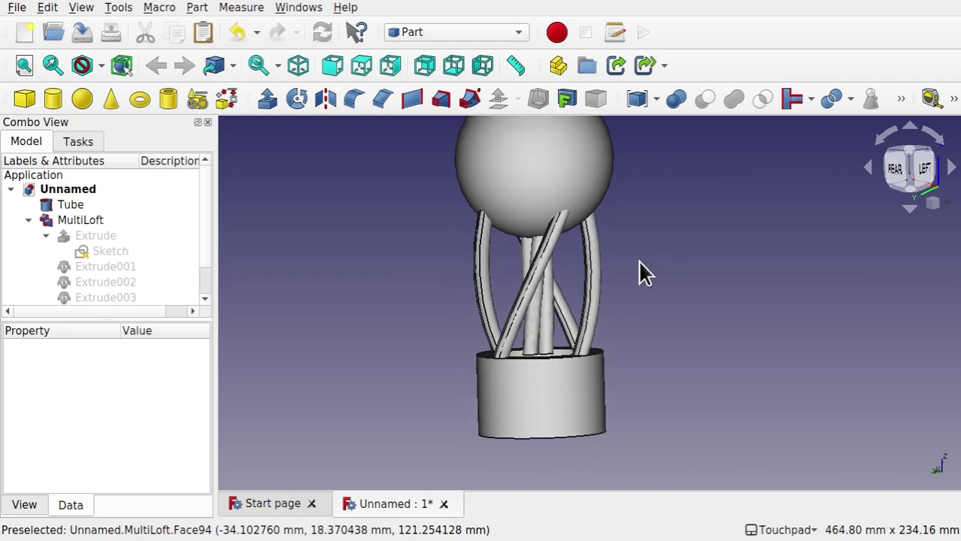
middle_click_drag(391, 293, 519, 336)
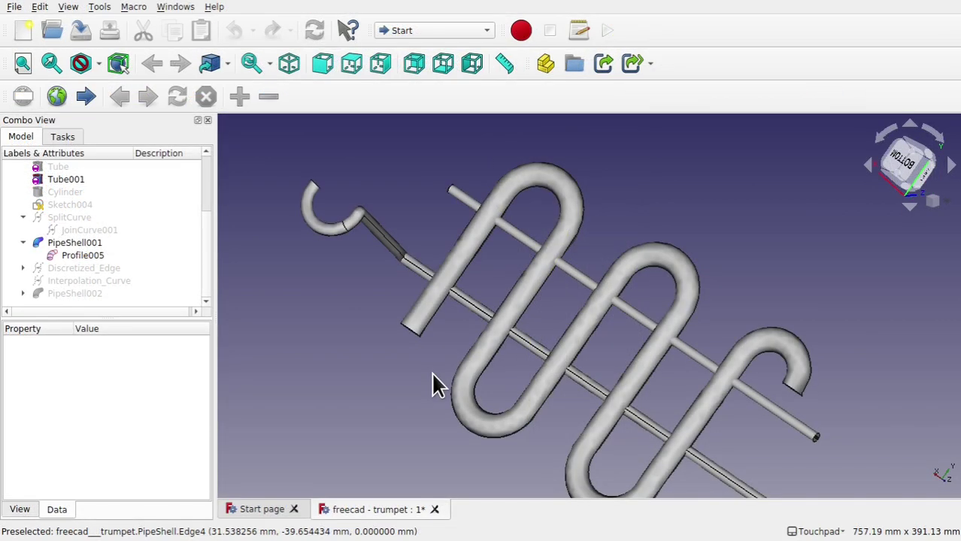
Orbit the trumpet model to view its coiled tubing
middle_click_drag(430, 371, 480, 382)
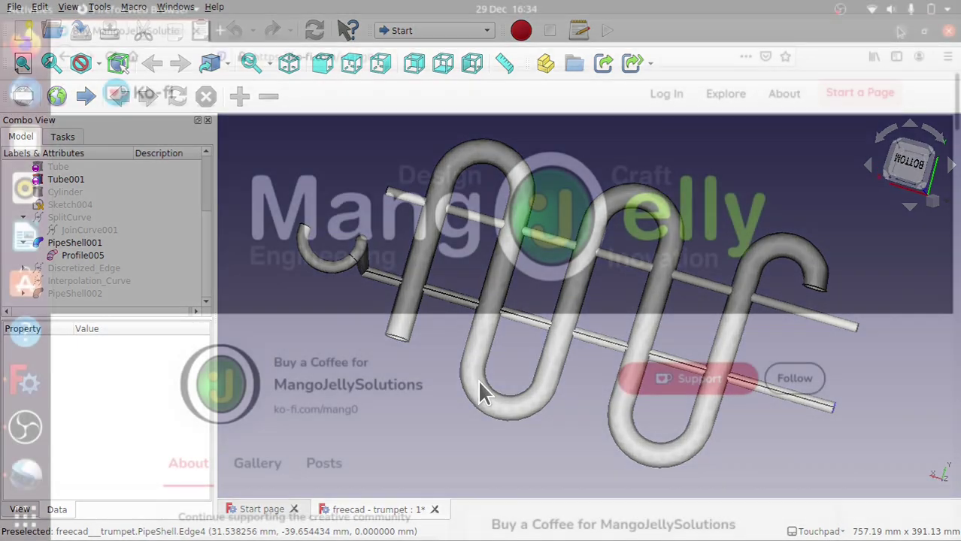